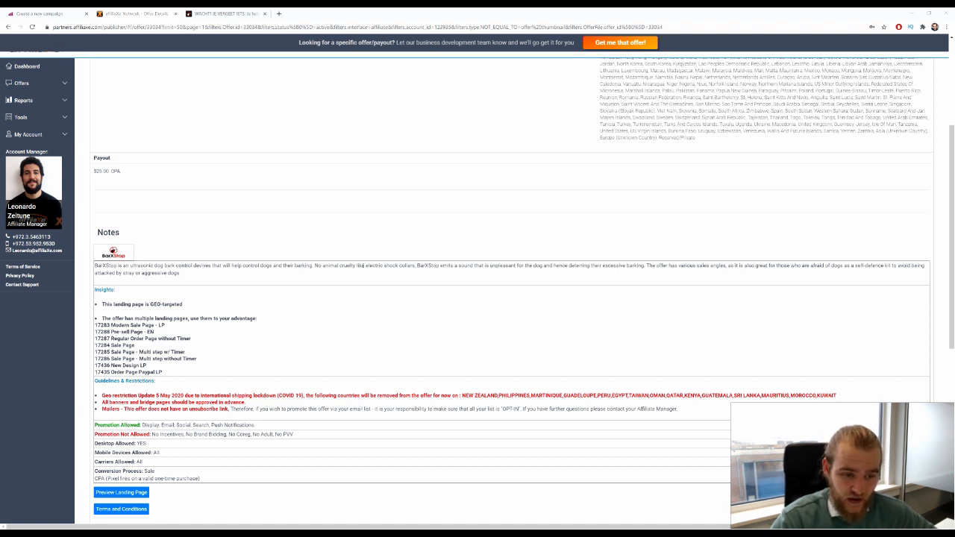
Preview the BarXStop offer's landing page and close the duplicate landing page tab.
scroll(339, 294, "down", 2)
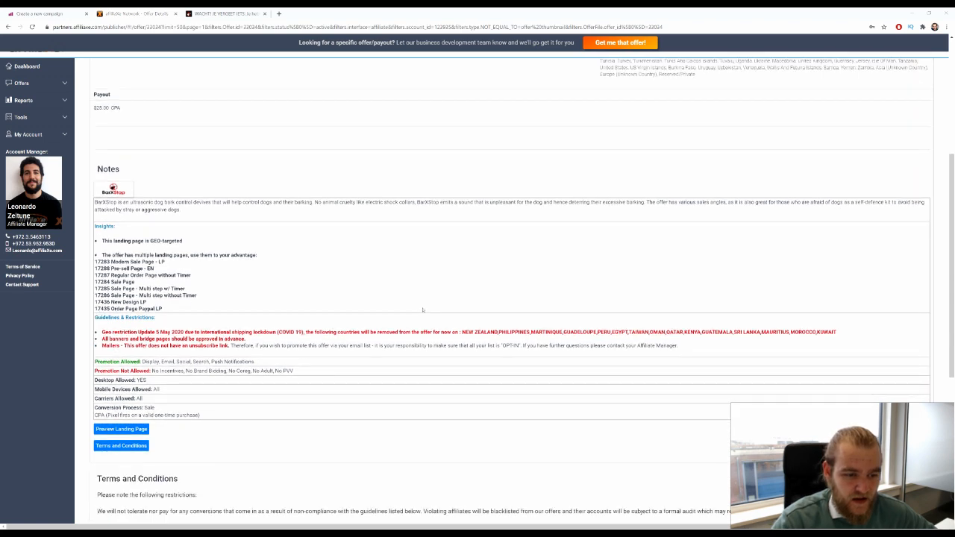
left_click(121, 418)
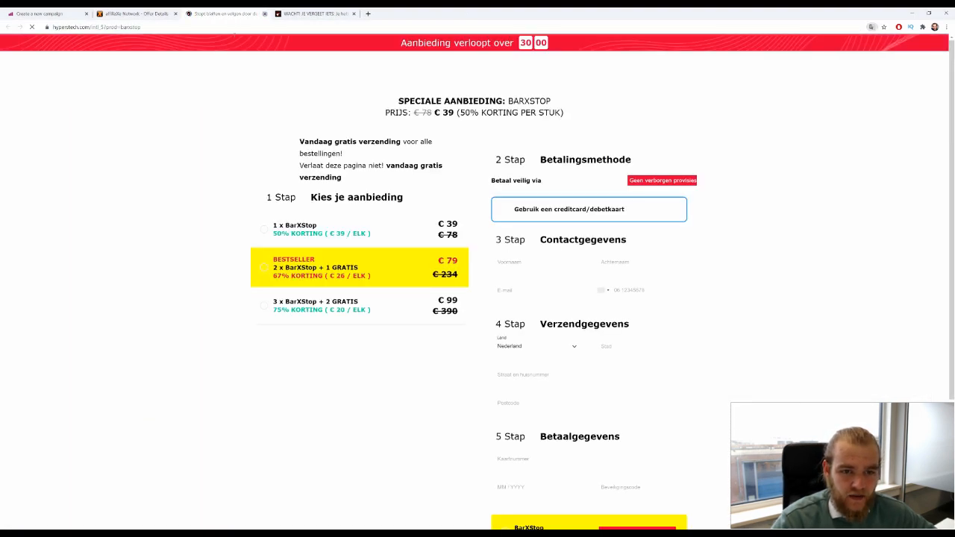
left_click(265, 13)
left_click(229, 10)
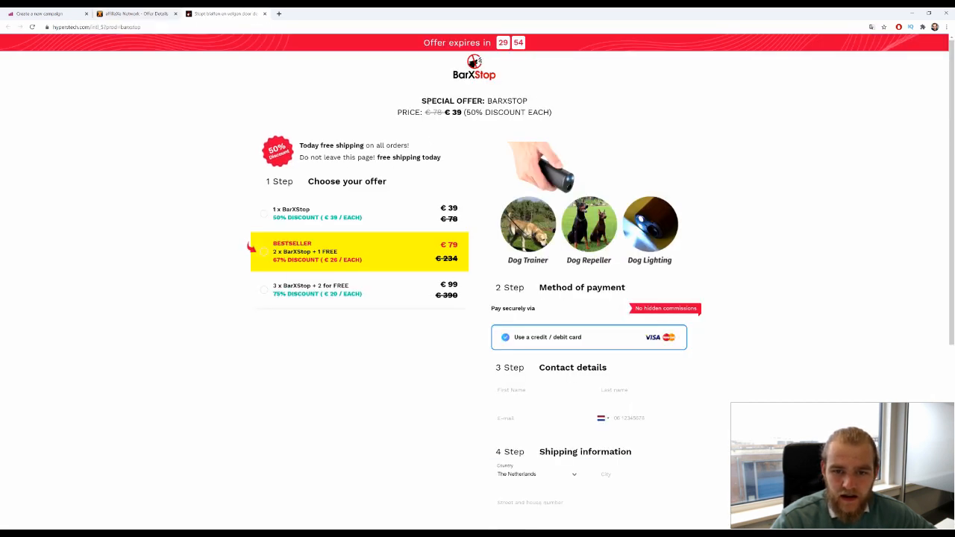
Examine the landing page's discounted price, bundle offers, and order form from contact details through payment.
left_click_drag(450, 112, 560, 112)
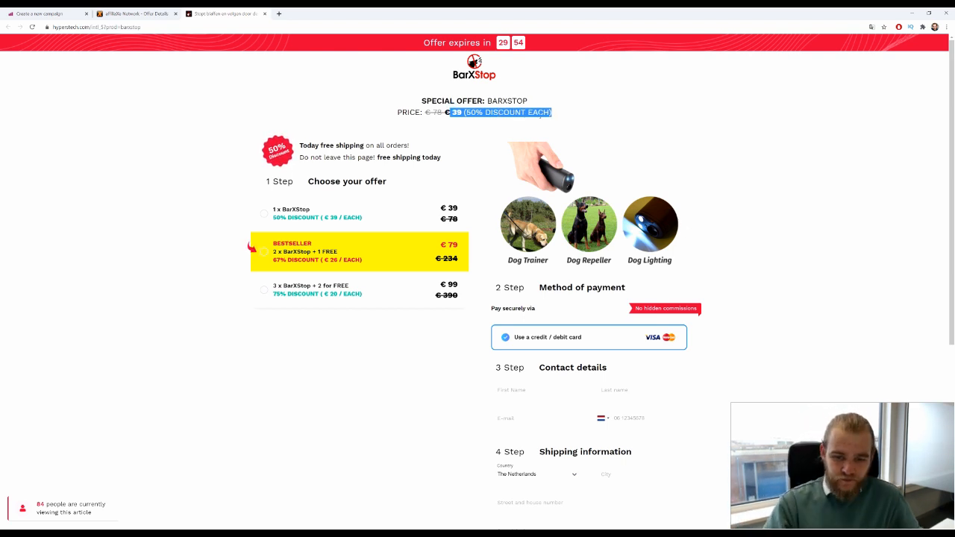
left_click(140, 98)
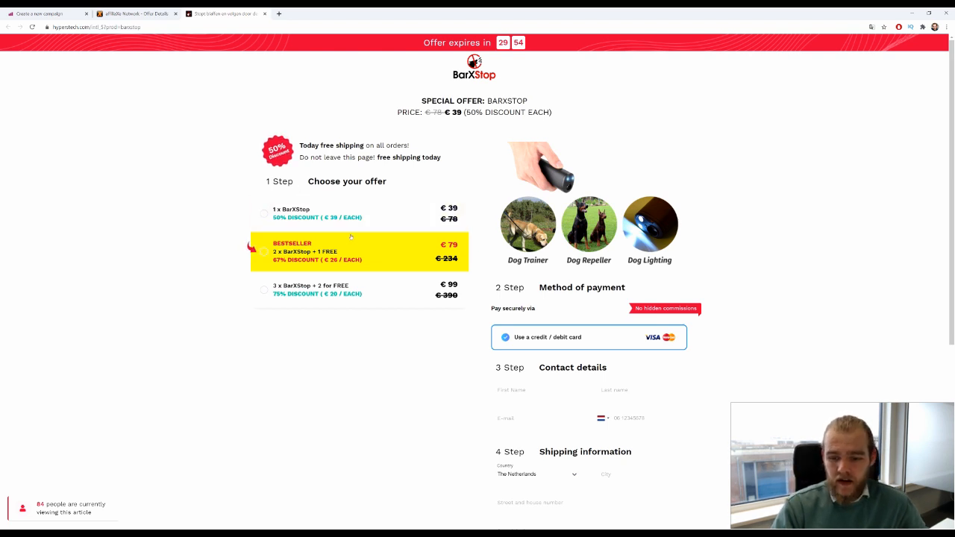
scroll(350, 236, "down", 1)
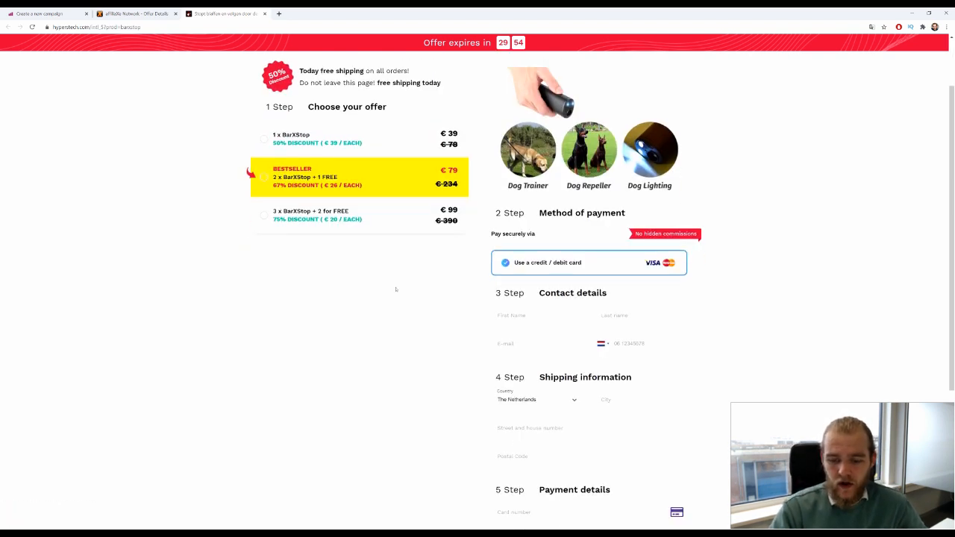
scroll(403, 284, "down", 3)
scroll(436, 270, "up", 4)
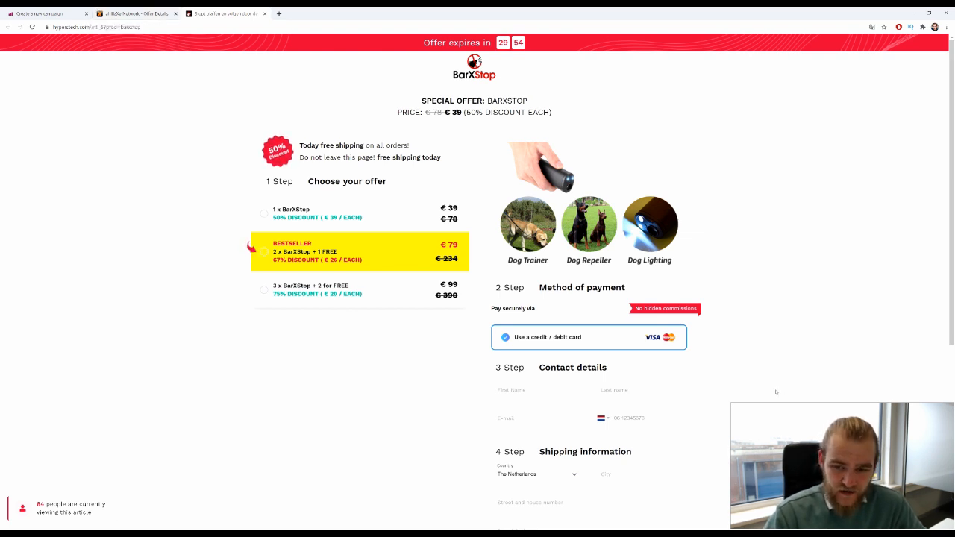
scroll(779, 392, "down", 4)
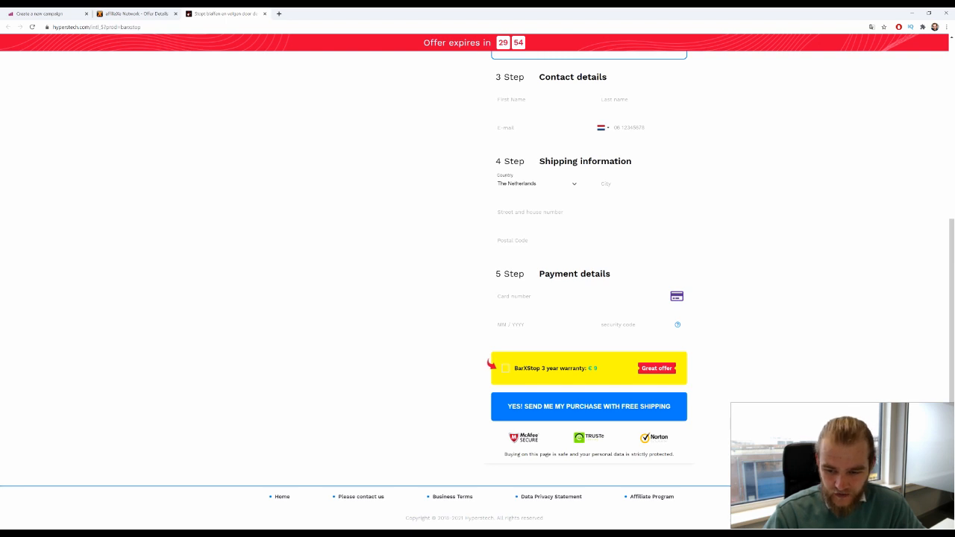
scroll(731, 368, "up", 4)
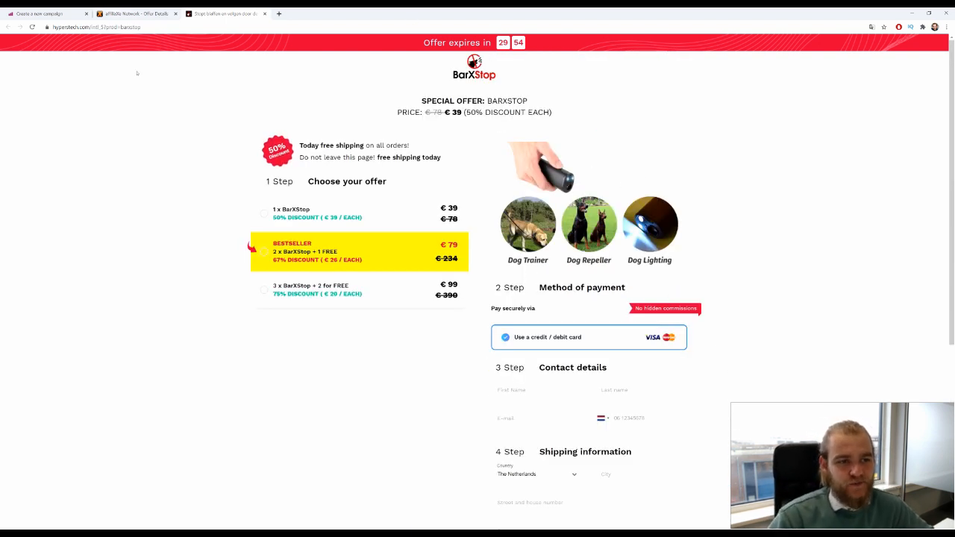
Return to the offer details and review the allowed promotion methods, restrictions, and terms and conditions.
left_click(135, 13)
scroll(231, 274, "down", 3)
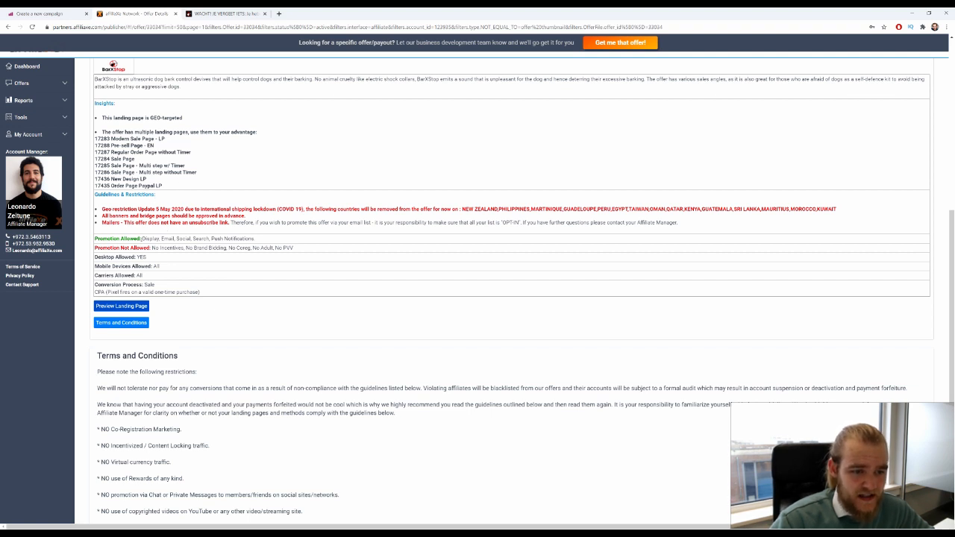
left_click_drag(150, 239, 220, 239)
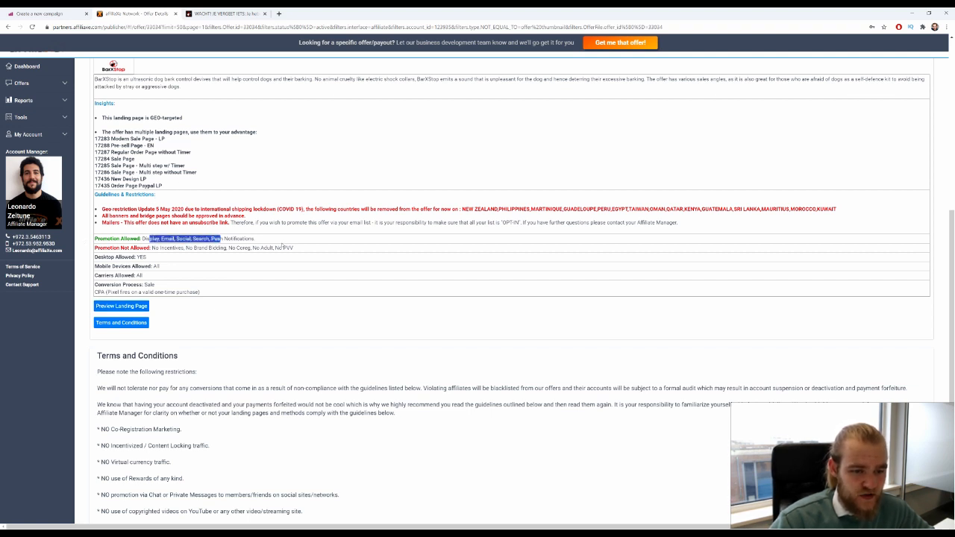
left_click(280, 244)
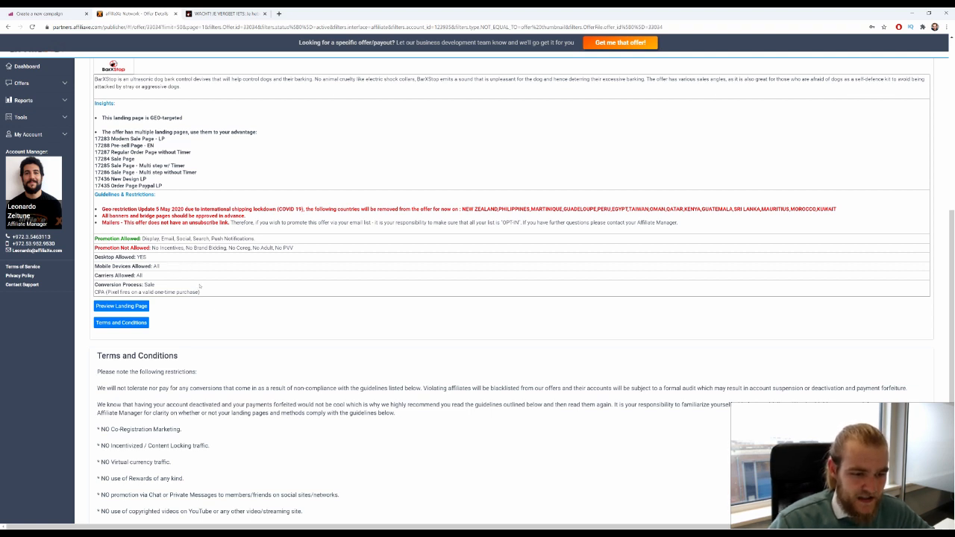
scroll(190, 282, "down", 4)
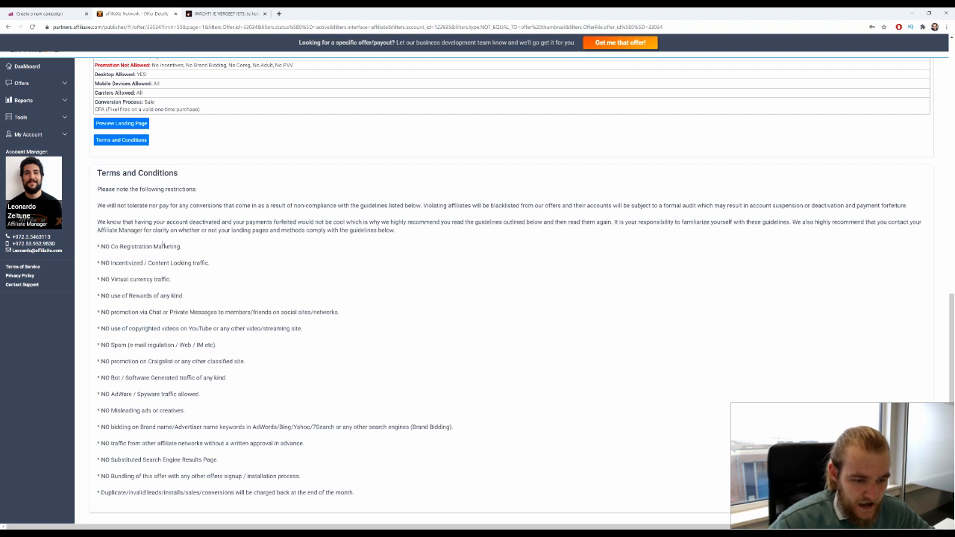
left_click_drag(138, 246, 255, 428)
left_click(304, 446)
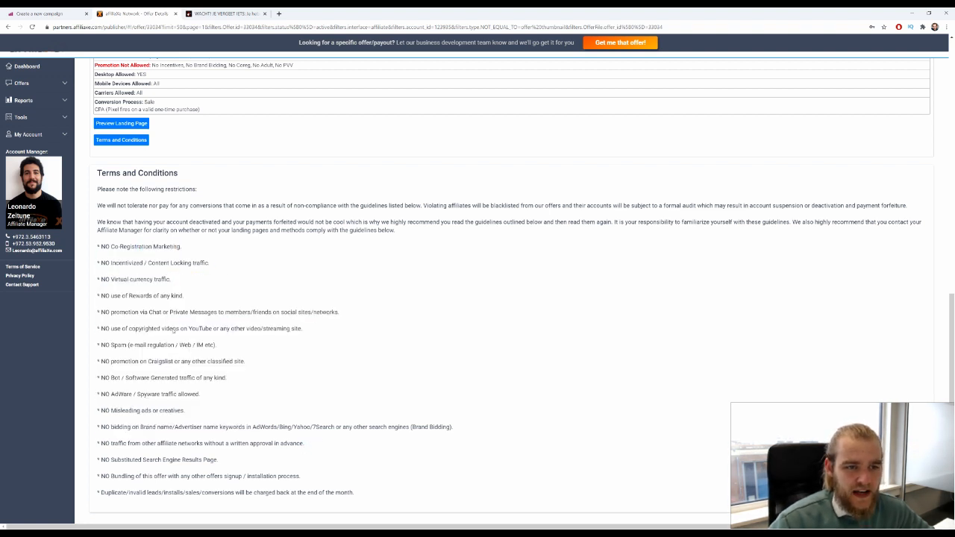
scroll(175, 325, "up", 10)
scroll(175, 317, "down", 6)
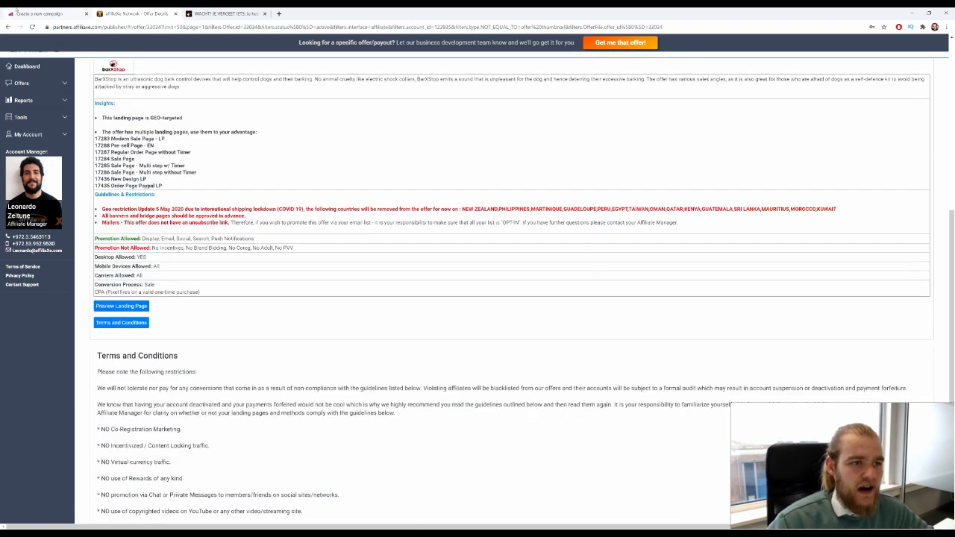
Switch to Adcash and create a new Advanced campaign.
left_click(7, 11)
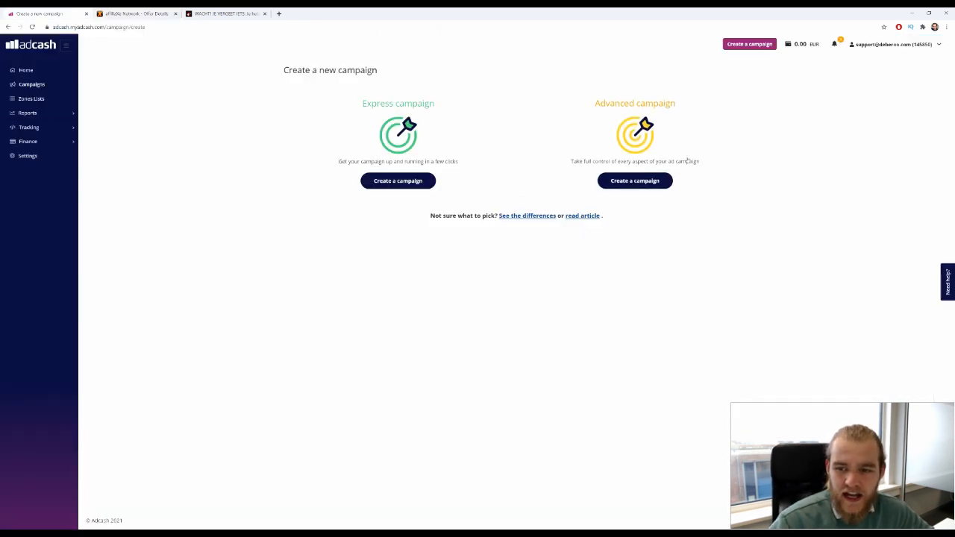
left_click(649, 181)
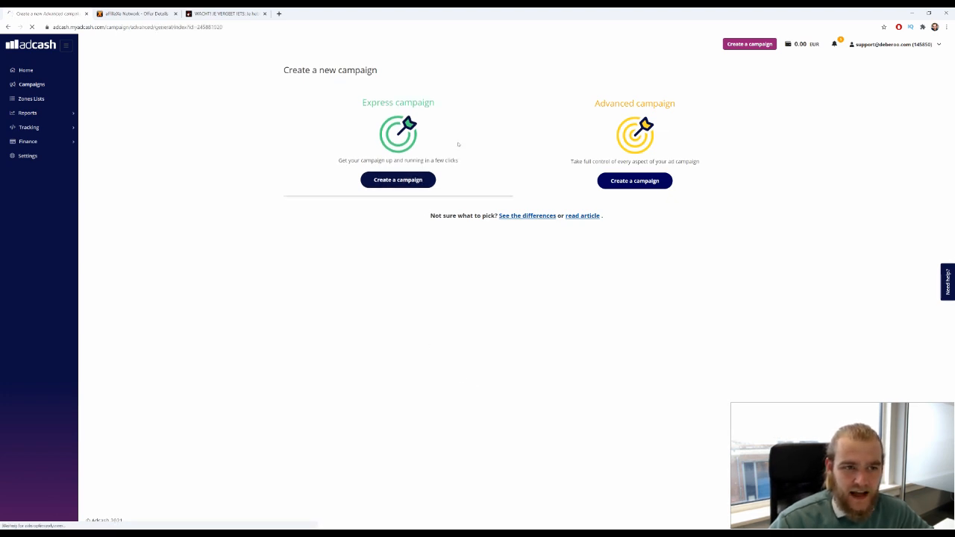
key("ctrl+Tab")
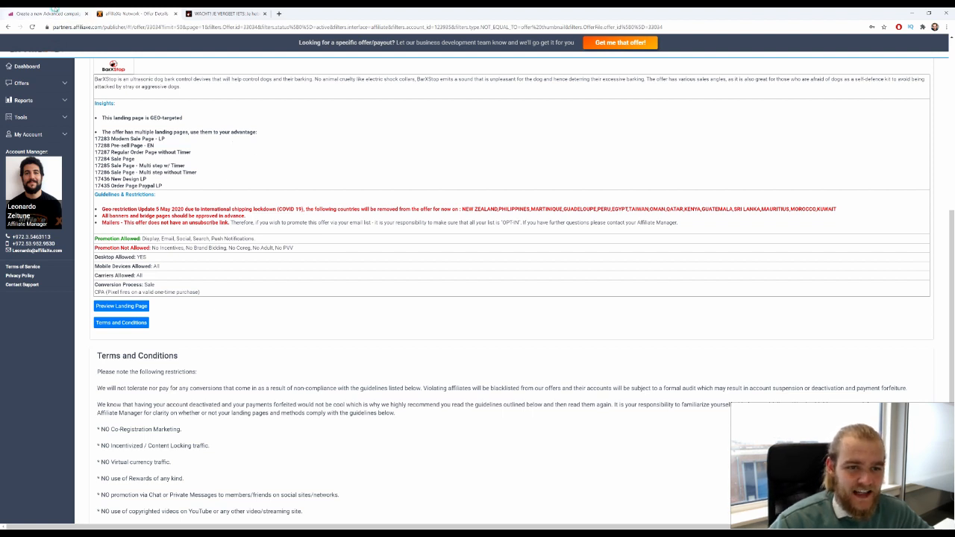
left_click(54, 13)
Name the campaign "USA - BarXStop - " followed by the person's first name.
left_click(395, 148)
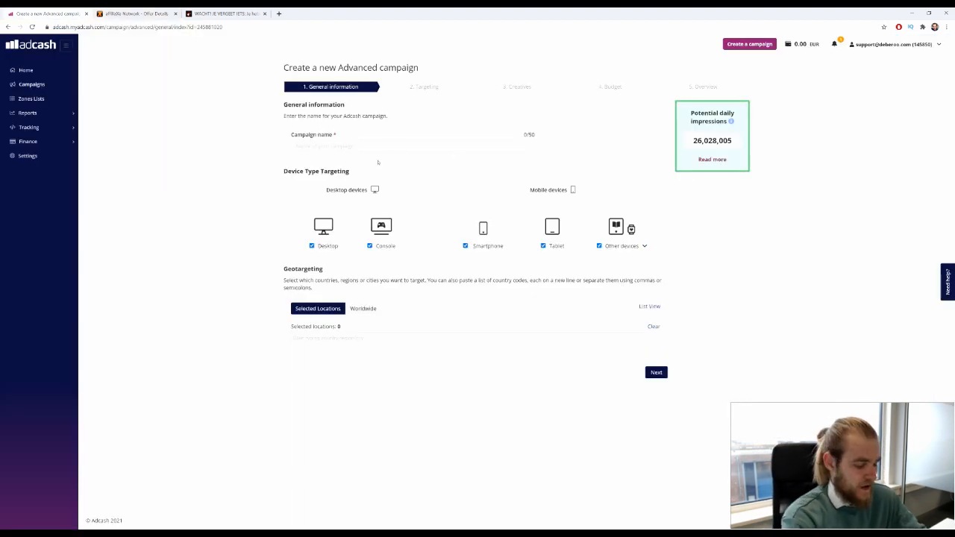
type("USA")
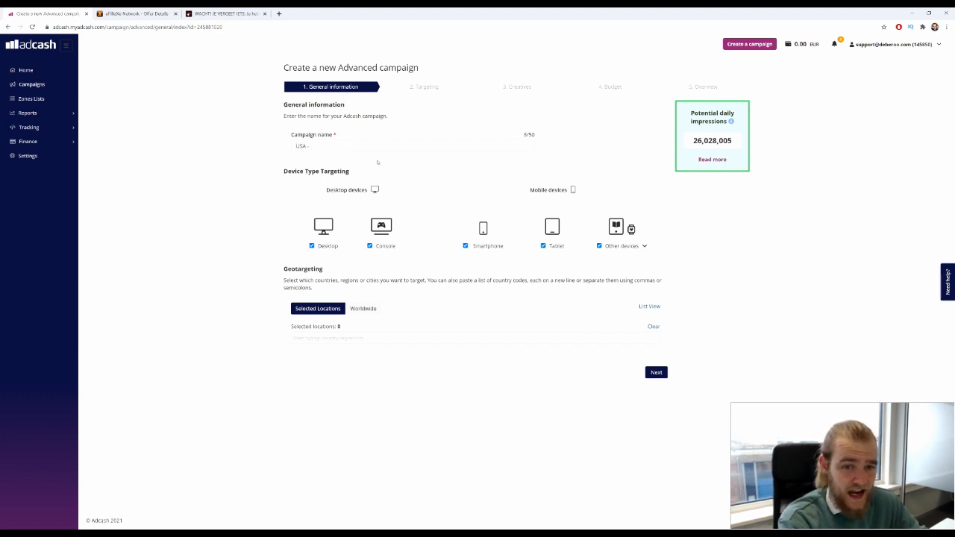
type(" - Bars")
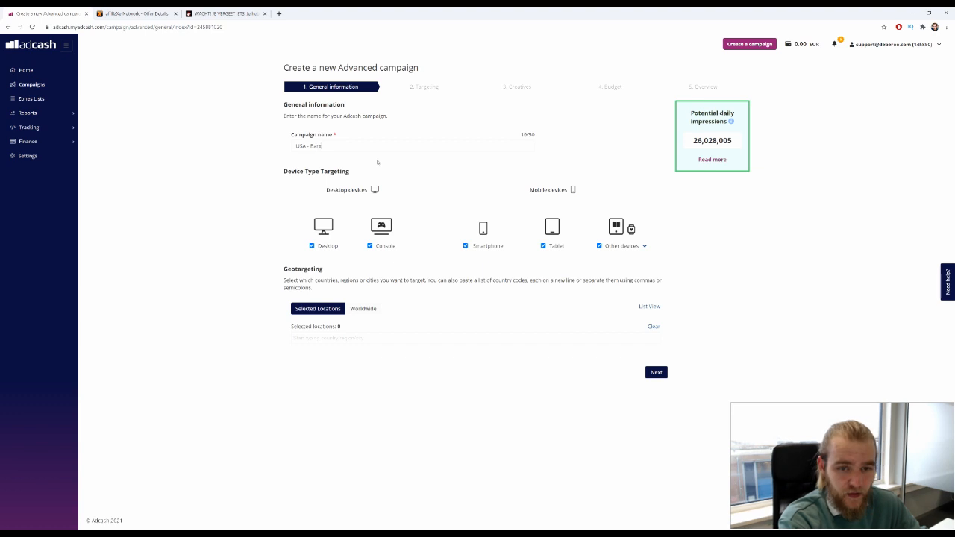
type(" St")
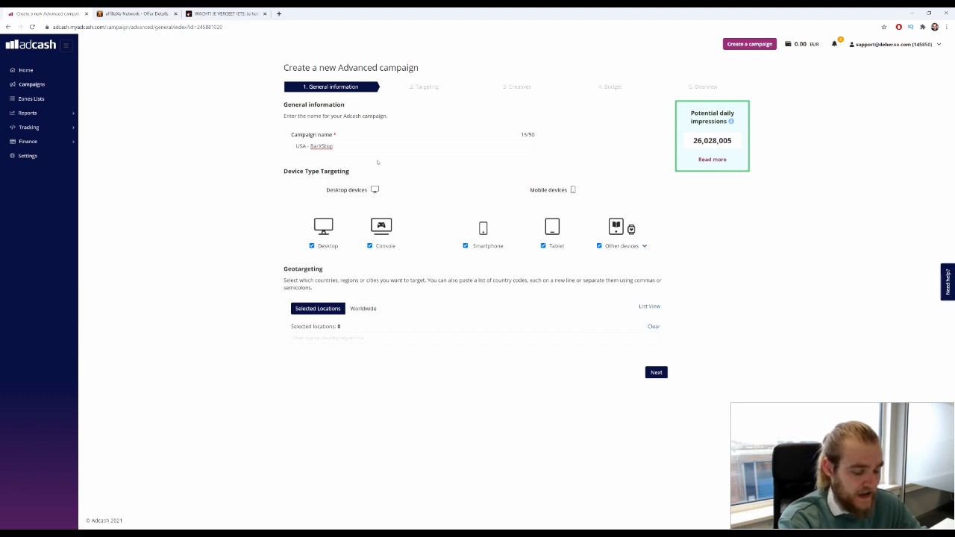
type("- St")
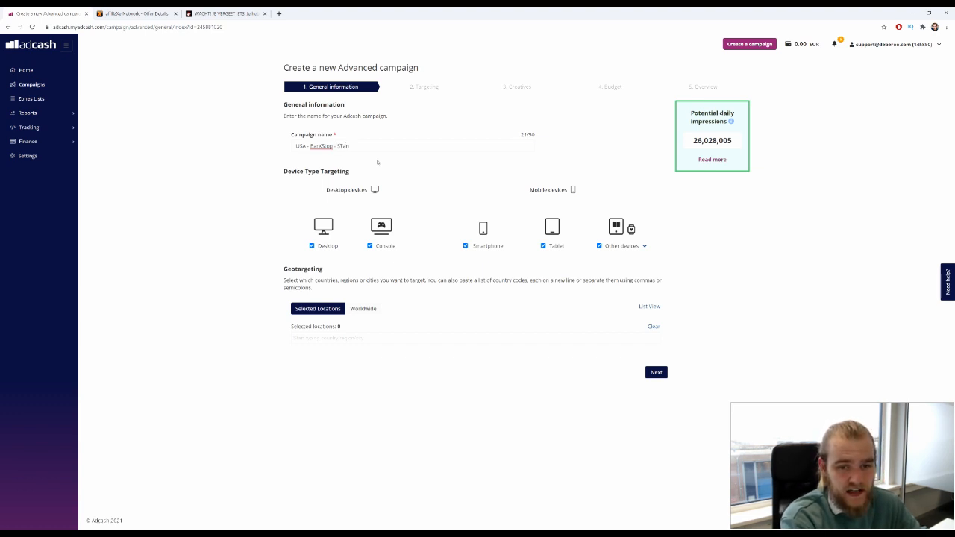
type("anley")
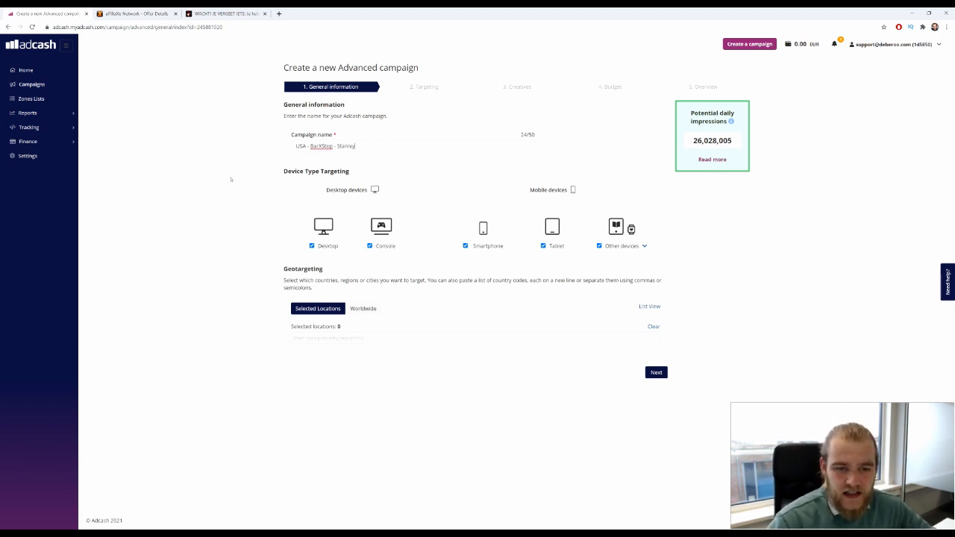
left_click(250, 202)
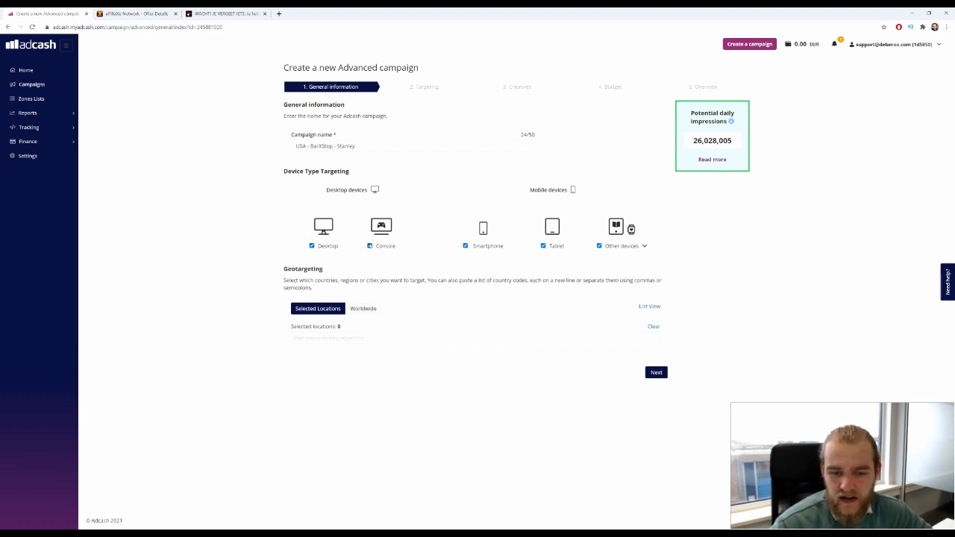
Exclude Console and Other devices from targeting, add United States (US) as the location, and continue to the targeting stage.
left_click(369, 246)
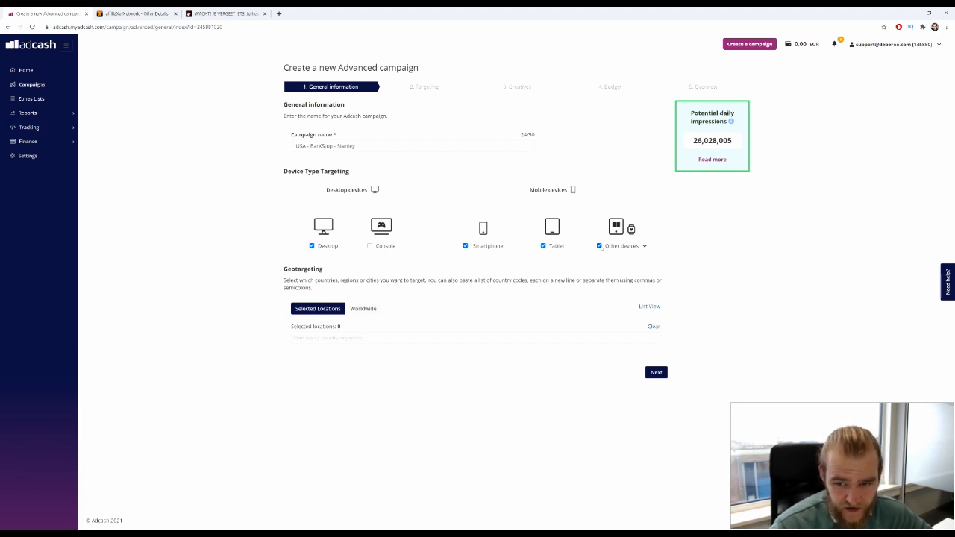
left_click(599, 245)
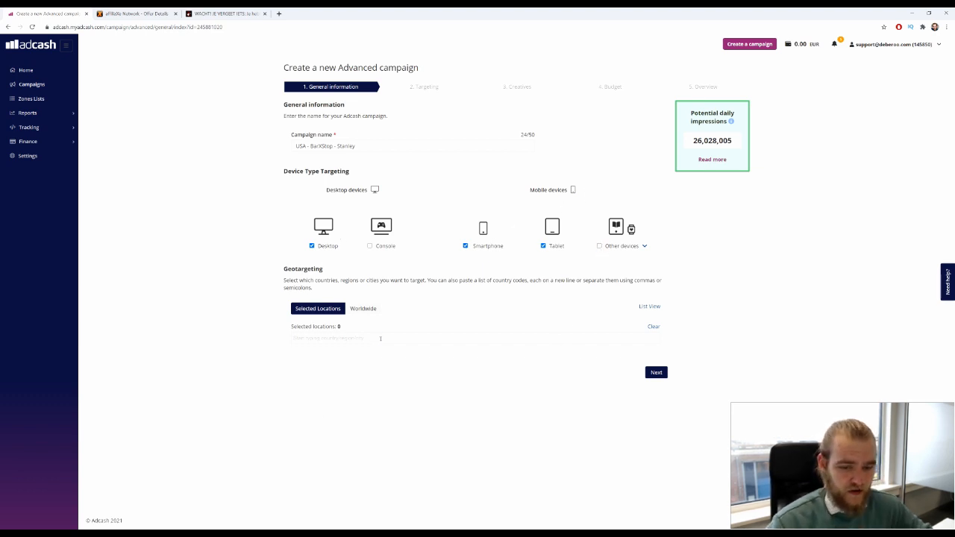
left_click(378, 337)
type("united su")
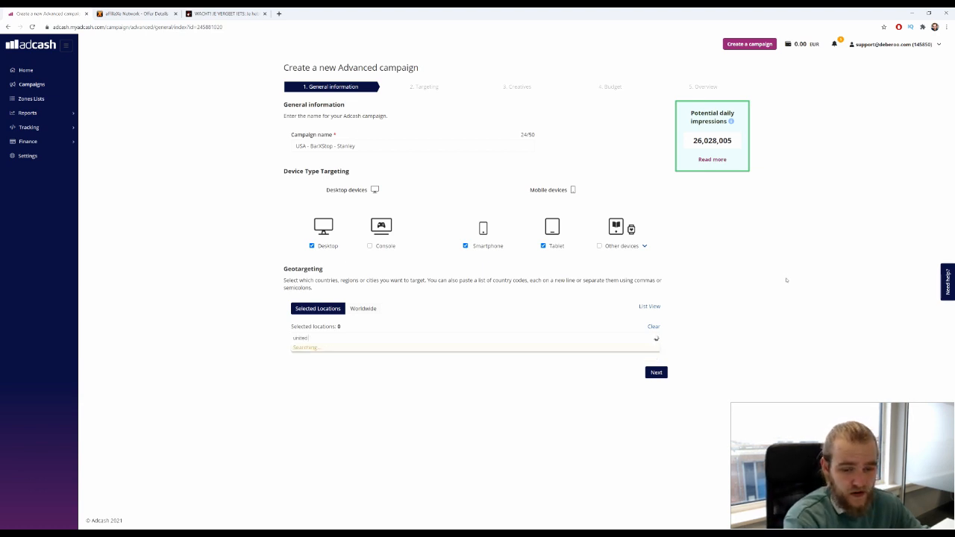
key("BackSpace")
key("BackSpace")
key("BackSpace")
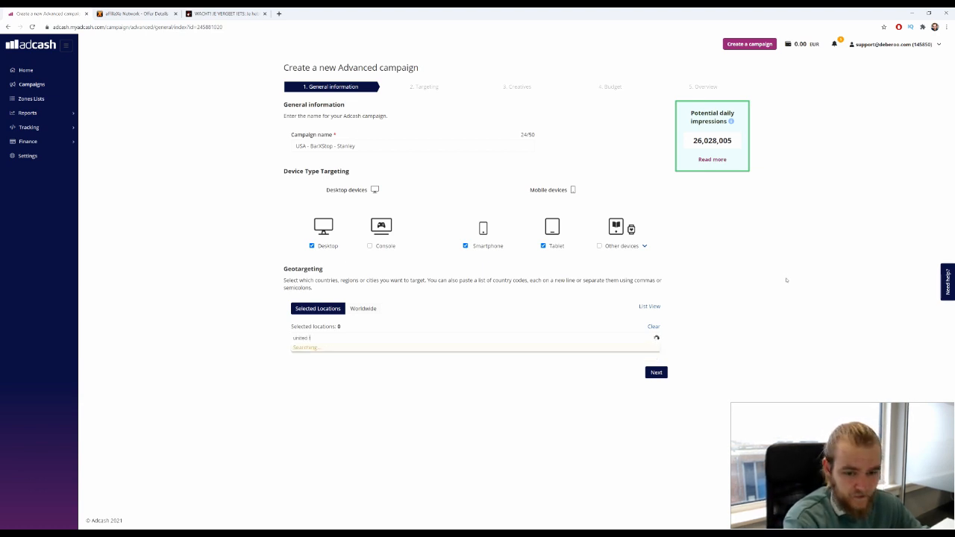
type("states")
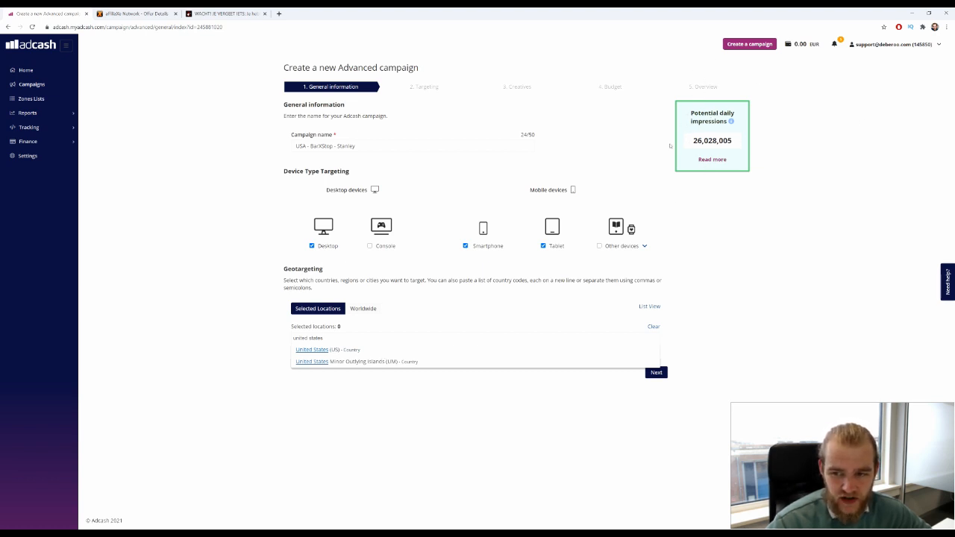
left_click(343, 349)
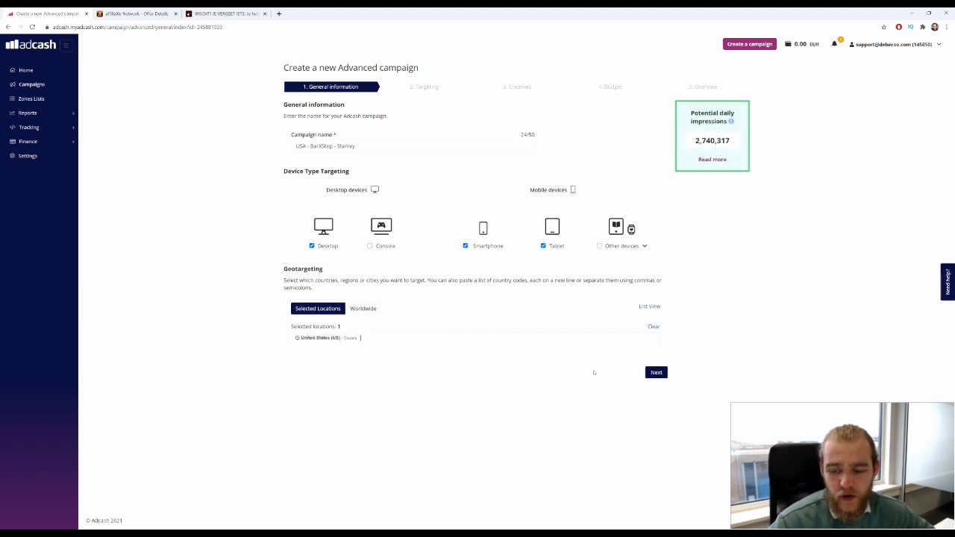
left_click(655, 372)
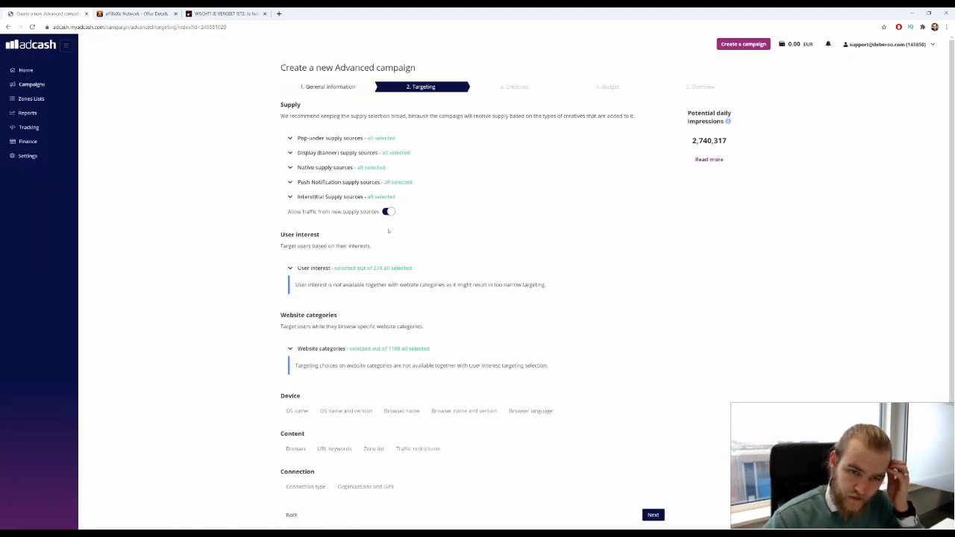
Deselect all pop-under and all display (banner) supply sources for the campaign.
left_click(291, 139)
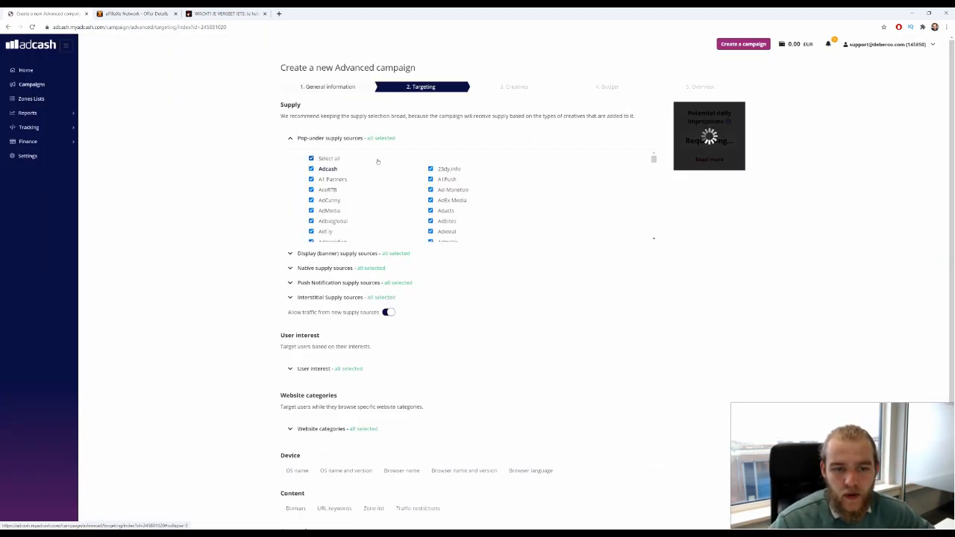
left_click(311, 159)
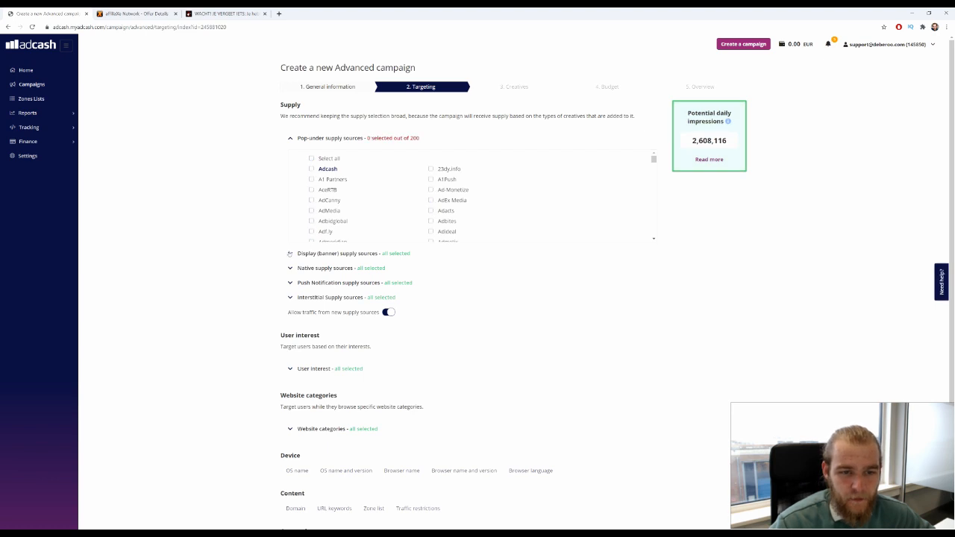
left_click(290, 254)
left_click(311, 173)
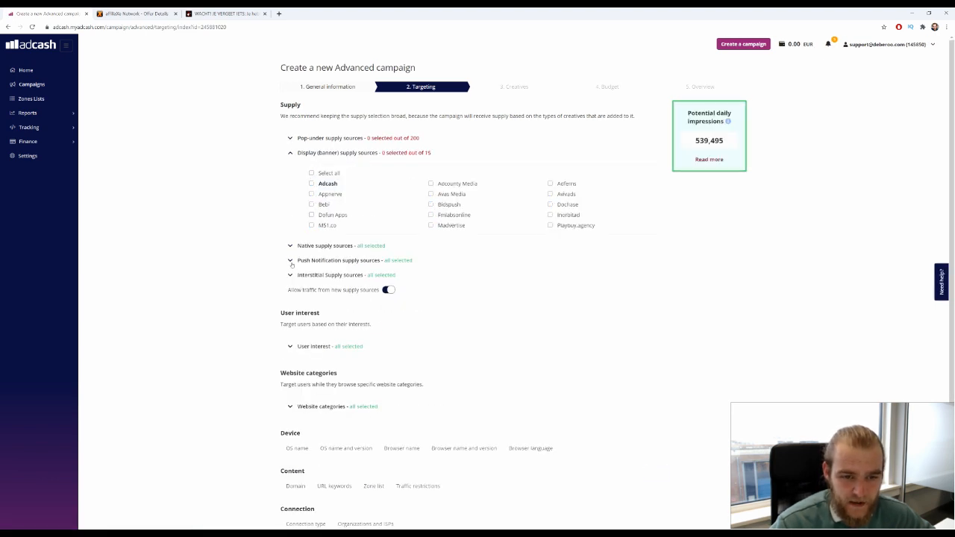
Deselect all push notification and all interstitial supply sources, leaving native as the selected supply type.
left_click(301, 259)
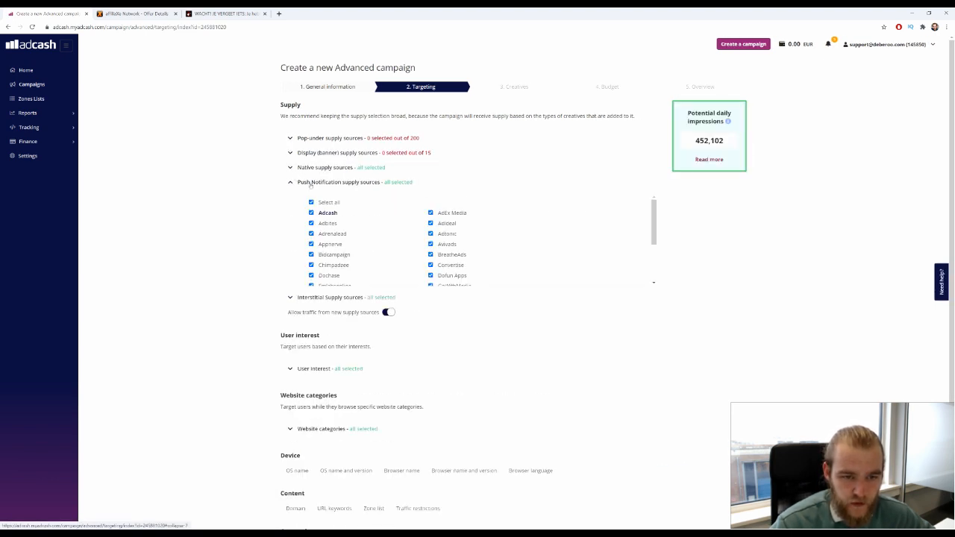
left_click(311, 202)
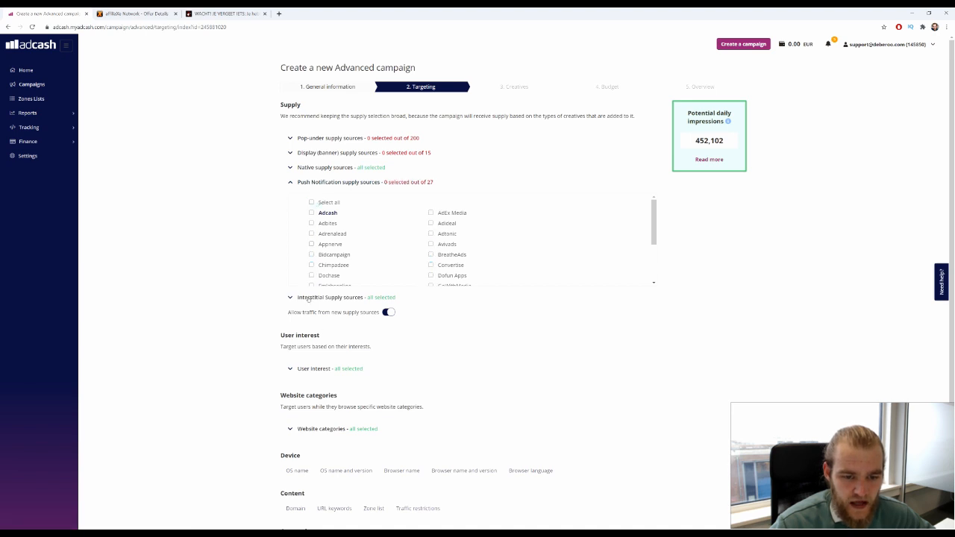
left_click(308, 298)
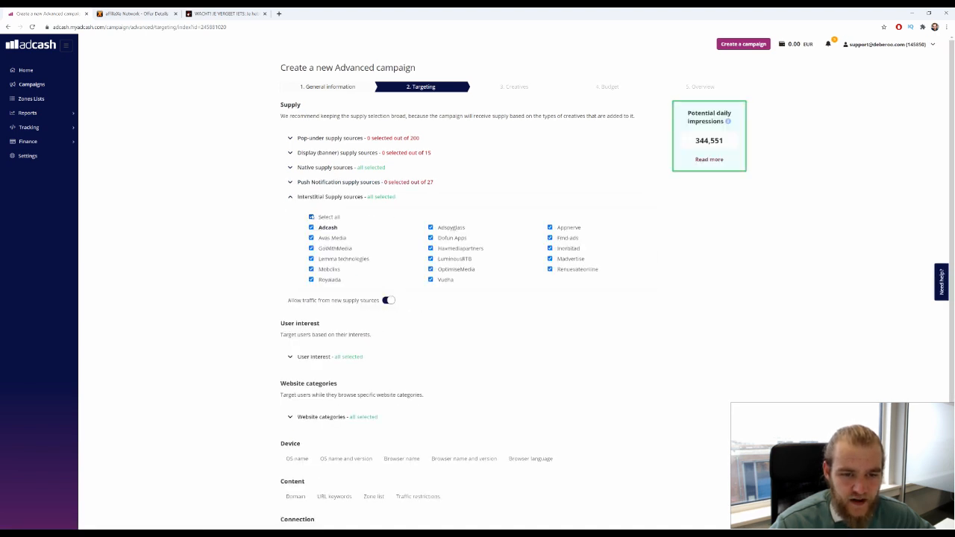
left_click(311, 216)
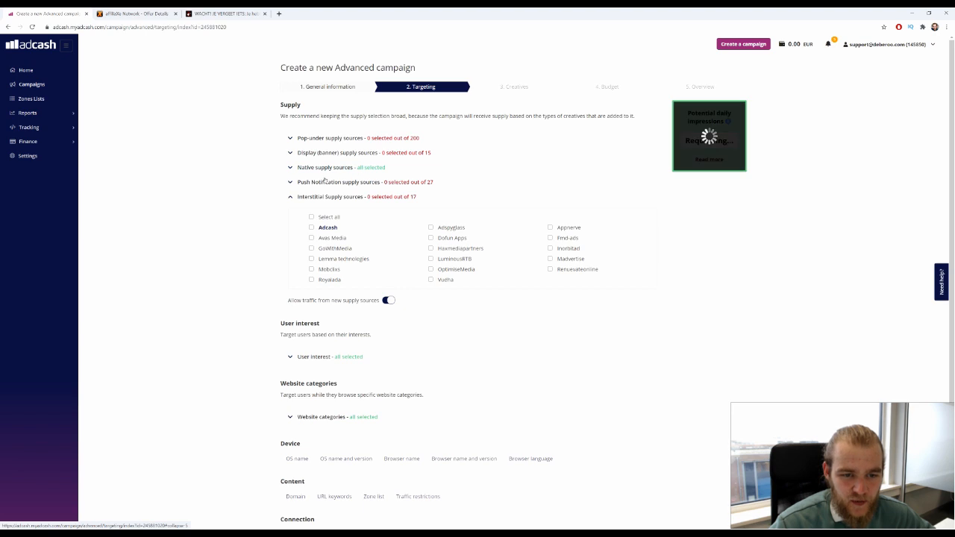
left_click(291, 197)
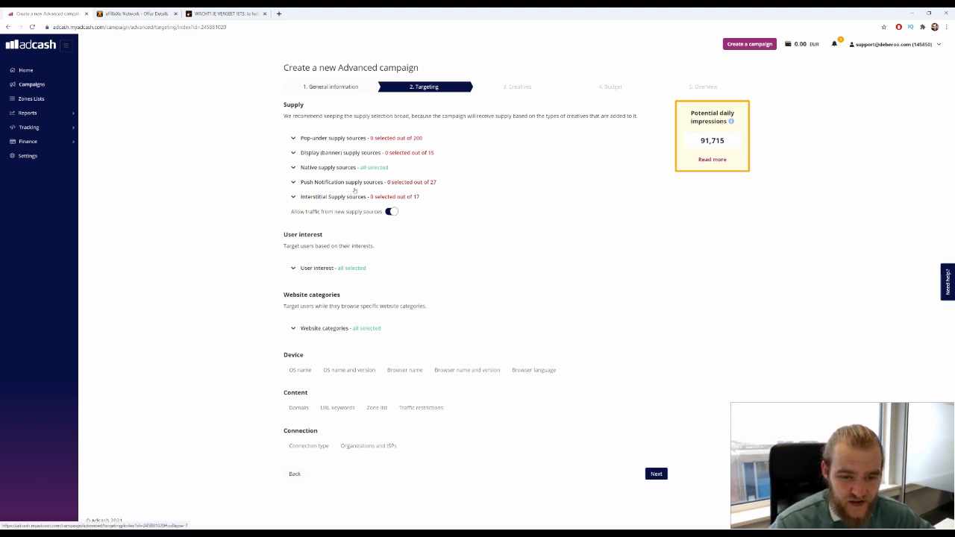
Limit the user interests to Animal Products & Services and Pets within Pets & Animals, excluding Wildlife.
left_click(297, 275)
scroll(228, 249, "down", 3)
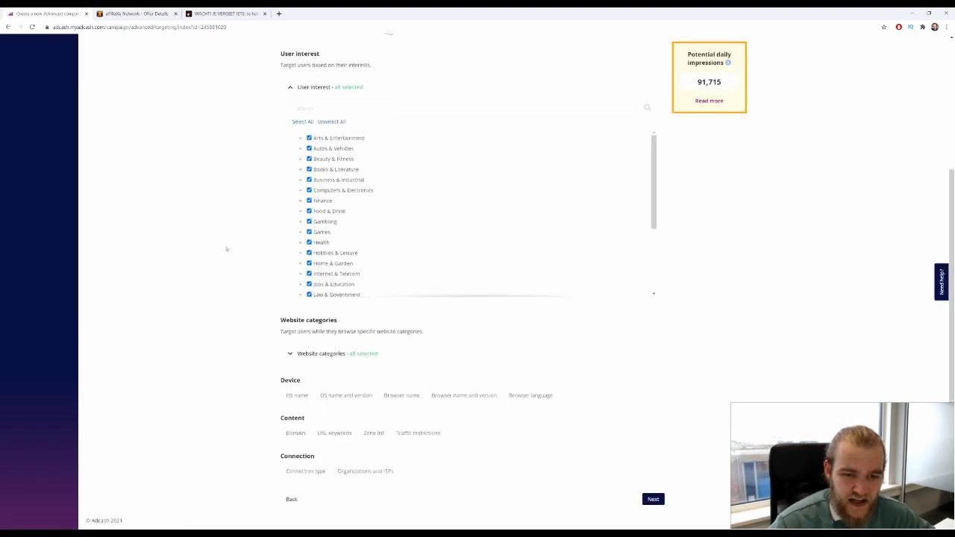
scroll(226, 248, "up", 2)
scroll(335, 246, "down", 5)
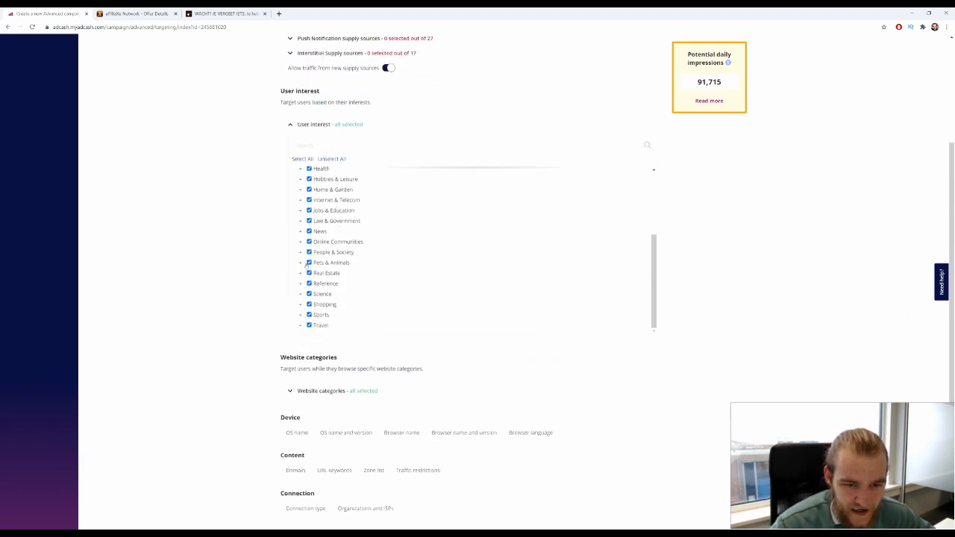
left_click(299, 263)
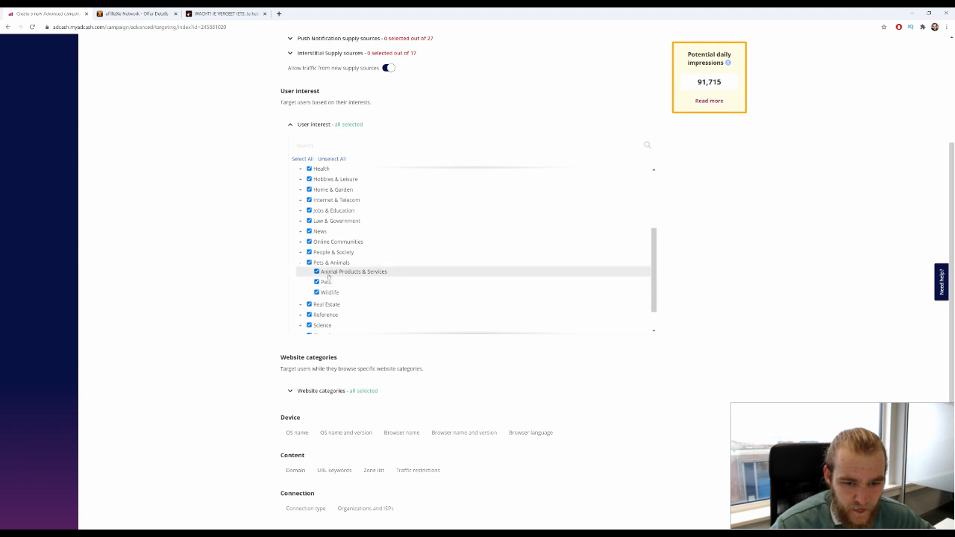
scroll(327, 234, "up", 2)
scroll(326, 234, "up", 5)
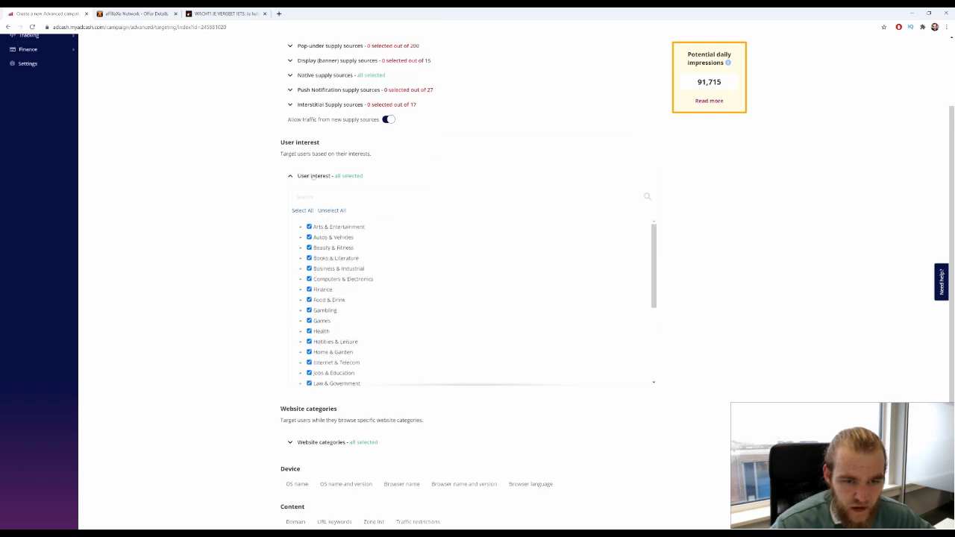
left_click(331, 302)
scroll(430, 372, "down", 4)
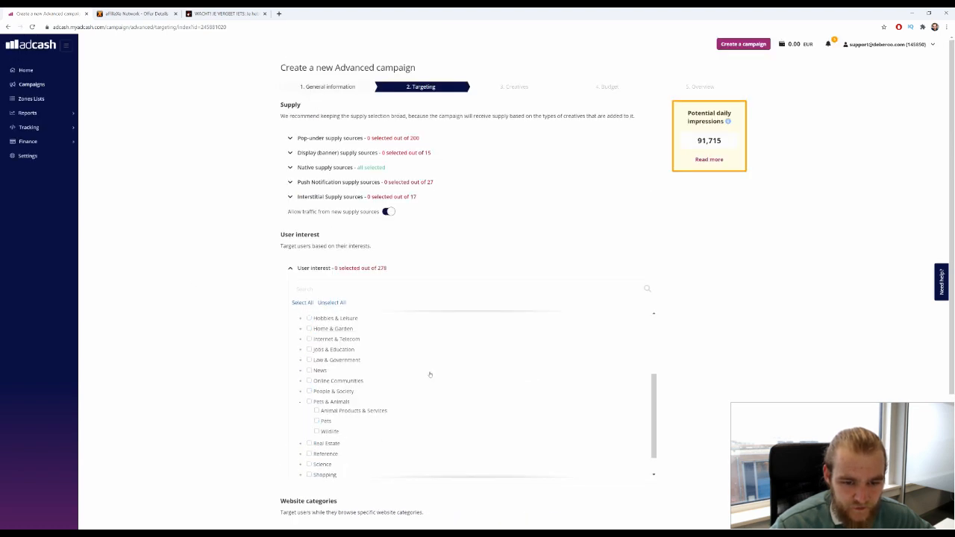
scroll(223, 380, "down", 2)
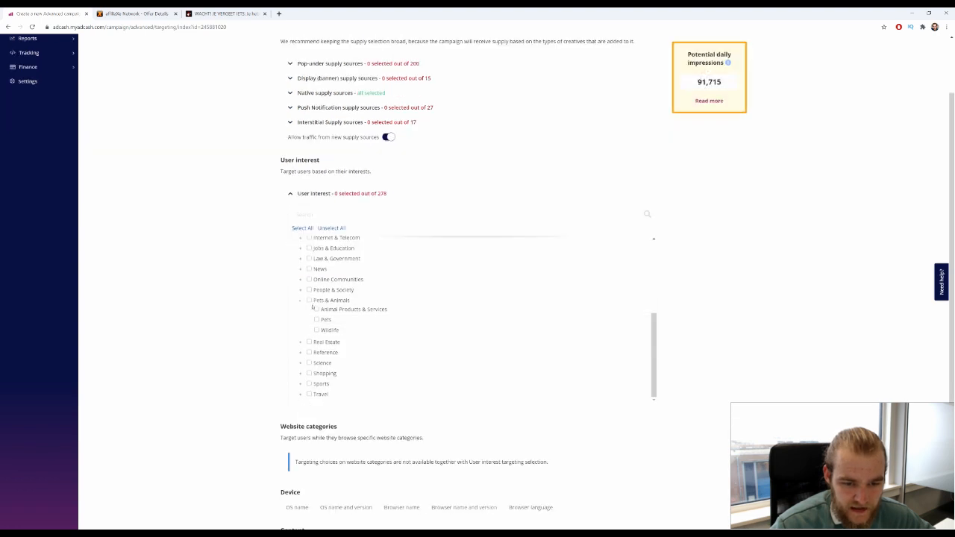
left_click(309, 300)
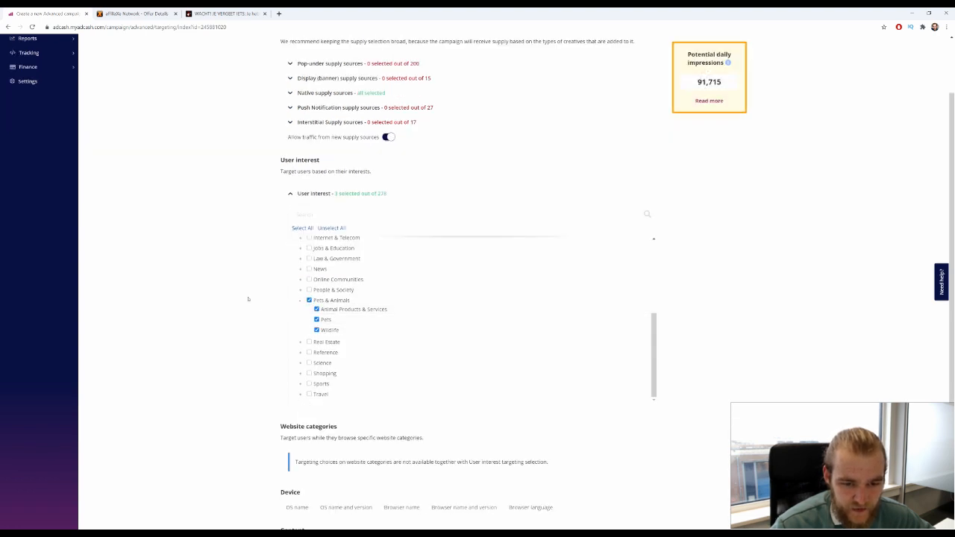
left_click(316, 330)
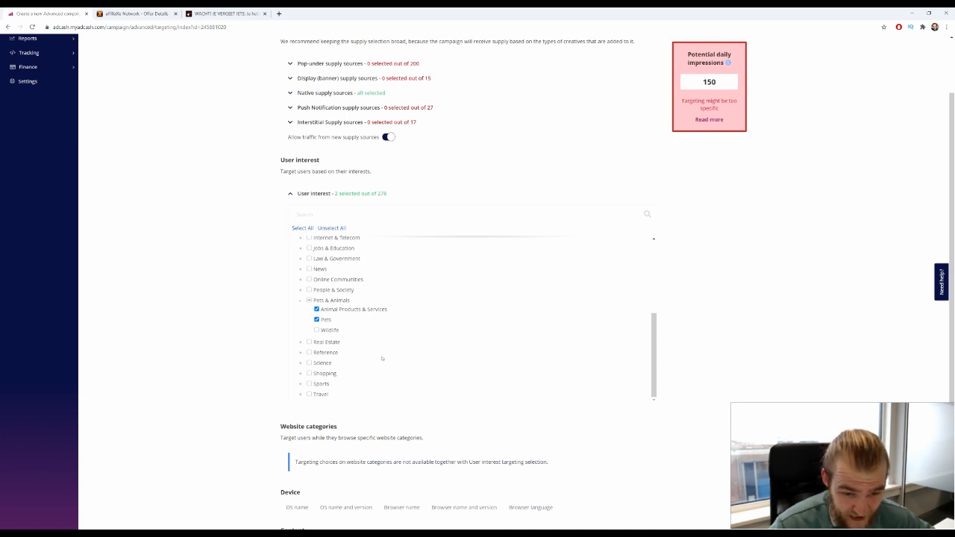
Reselect all user interests and collapse the user interest list.
scroll(337, 349, "down", 2)
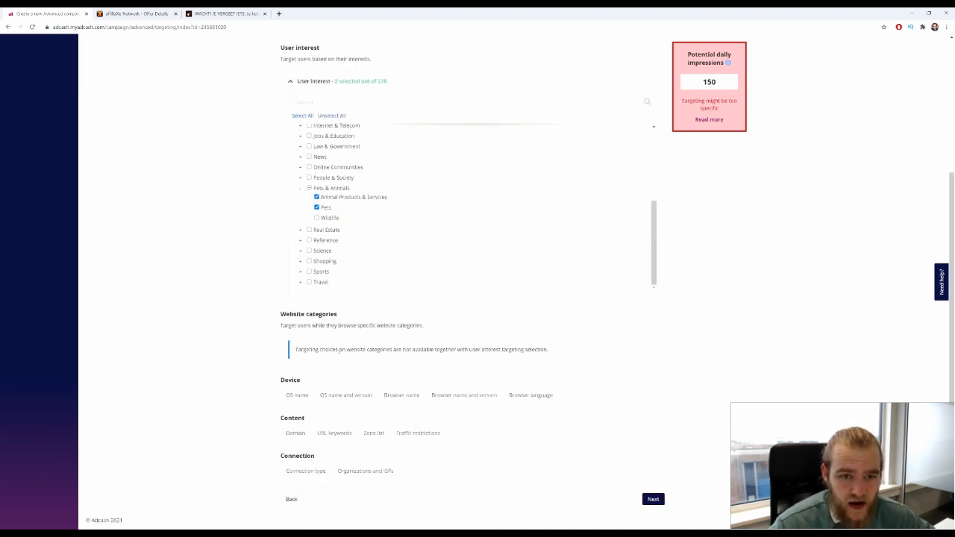
scroll(339, 350, "up", 1)
scroll(336, 246, "up", 3)
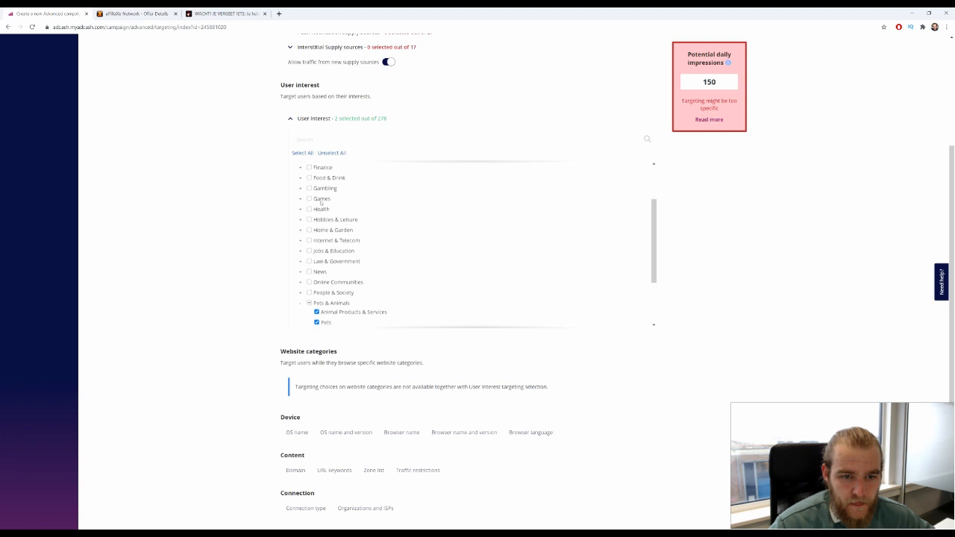
left_click(302, 153)
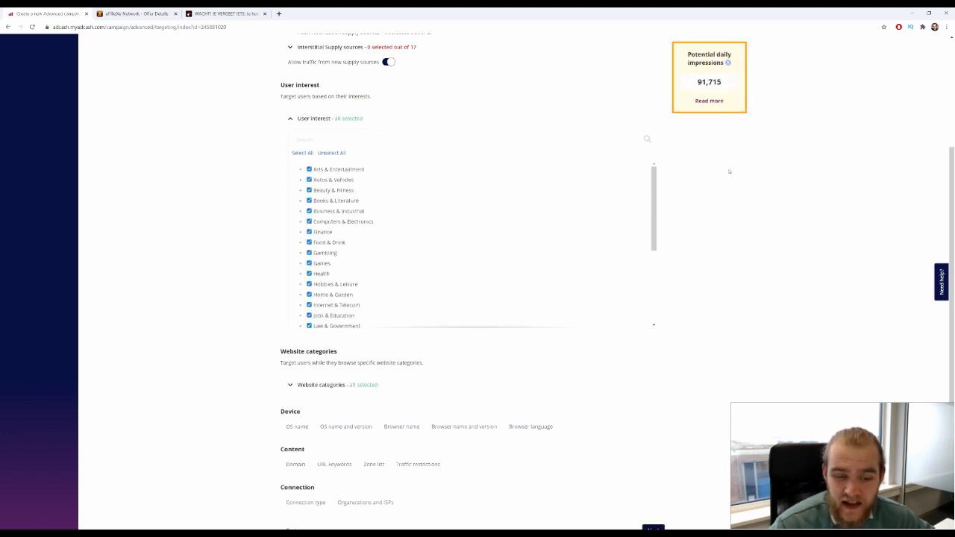
scroll(729, 172, "down", 1)
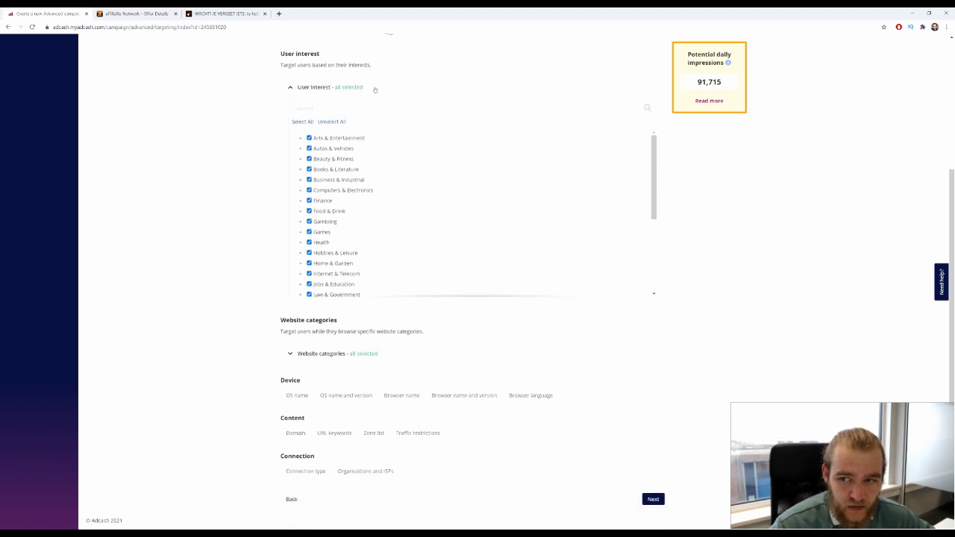
left_click(288, 88)
Try to limit the website categories to Pets & Animals by deselecting all the others.
left_click(290, 328)
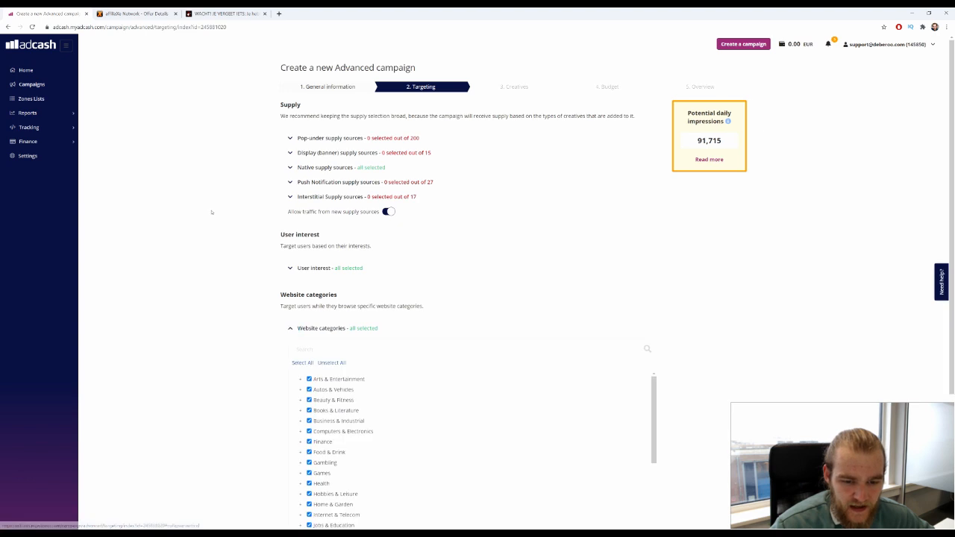
scroll(322, 125, "down", 3)
scroll(333, 284, "down", 3)
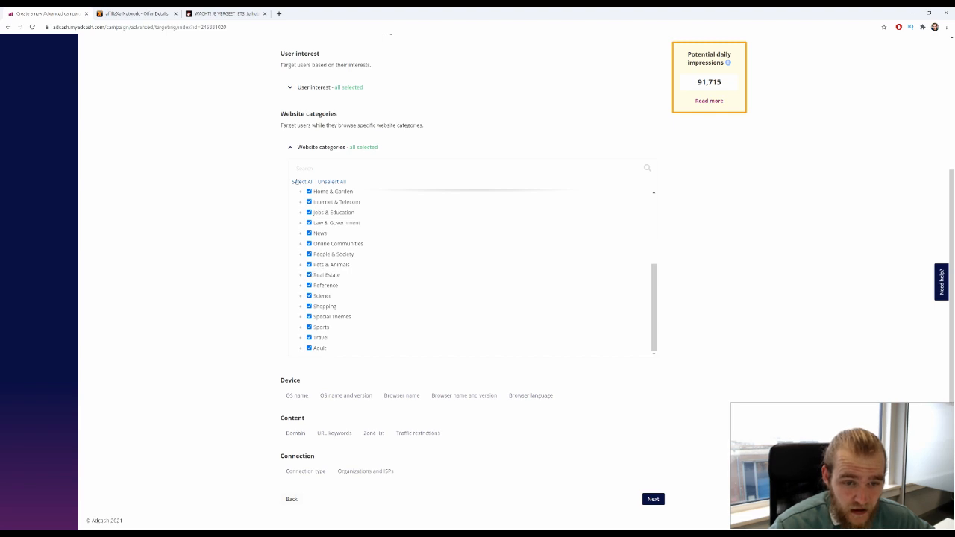
left_click(326, 183)
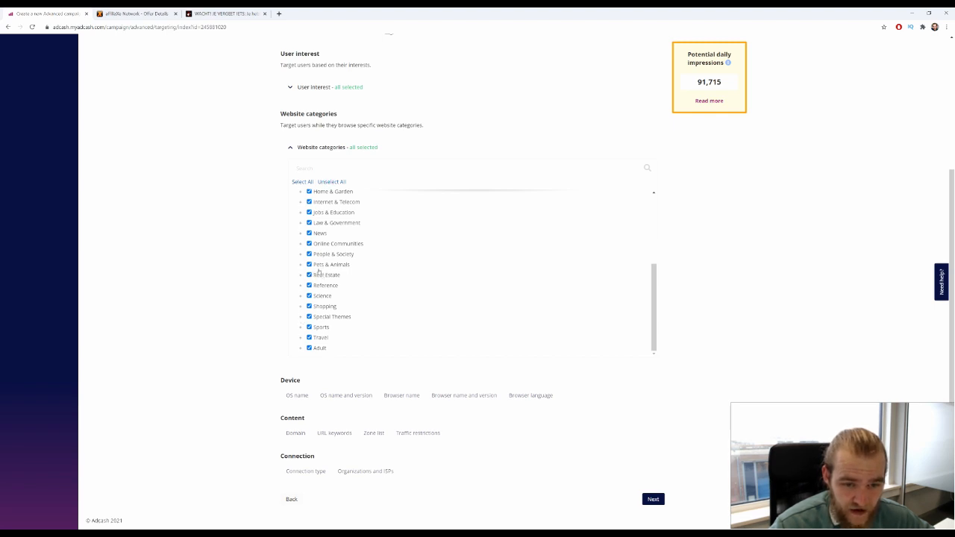
left_click(341, 182)
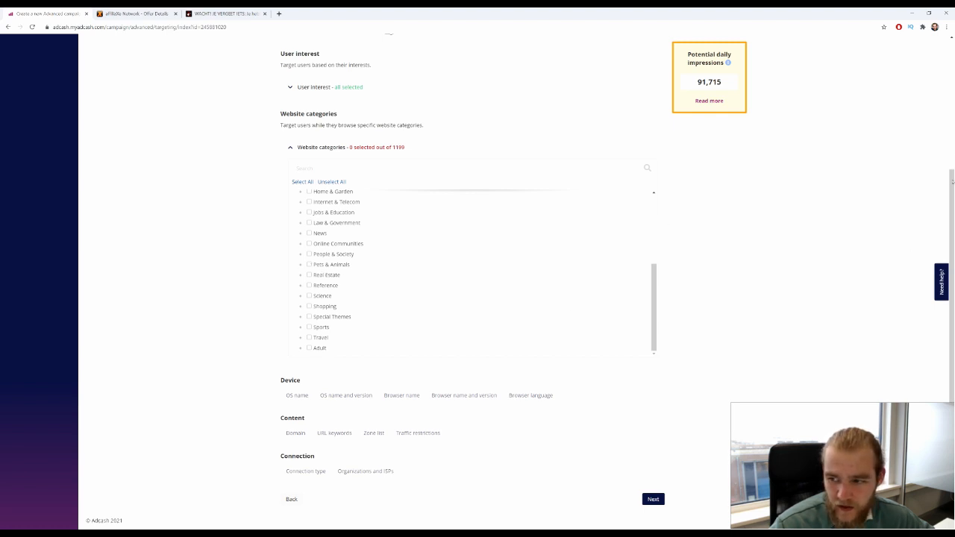
mouse_move(953, 182)
left_mouse_down()
mouse_move(952, 153)
mouse_move(950, 182)
left_mouse_up()
scroll(344, 222, "down", 1)
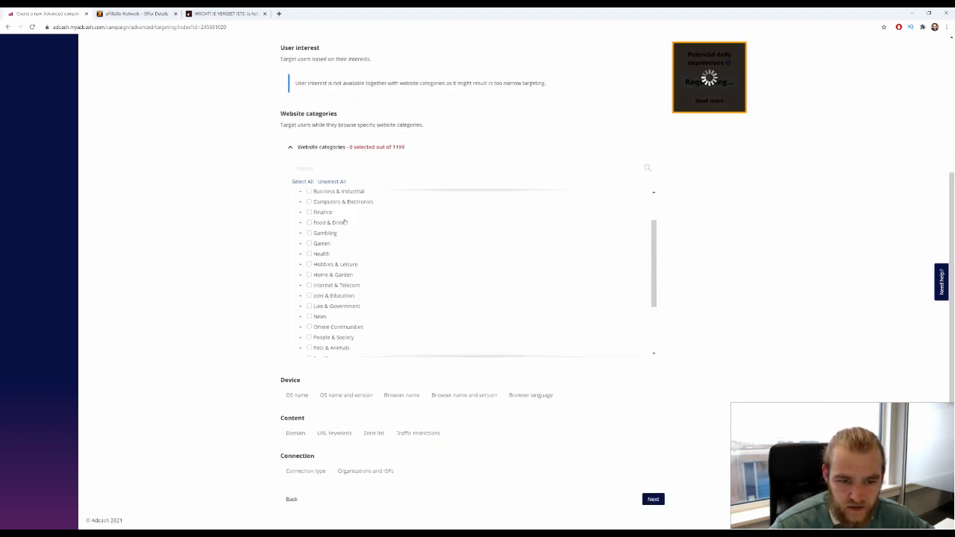
scroll(345, 222, "down", 1)
scroll(319, 270, "down", 2)
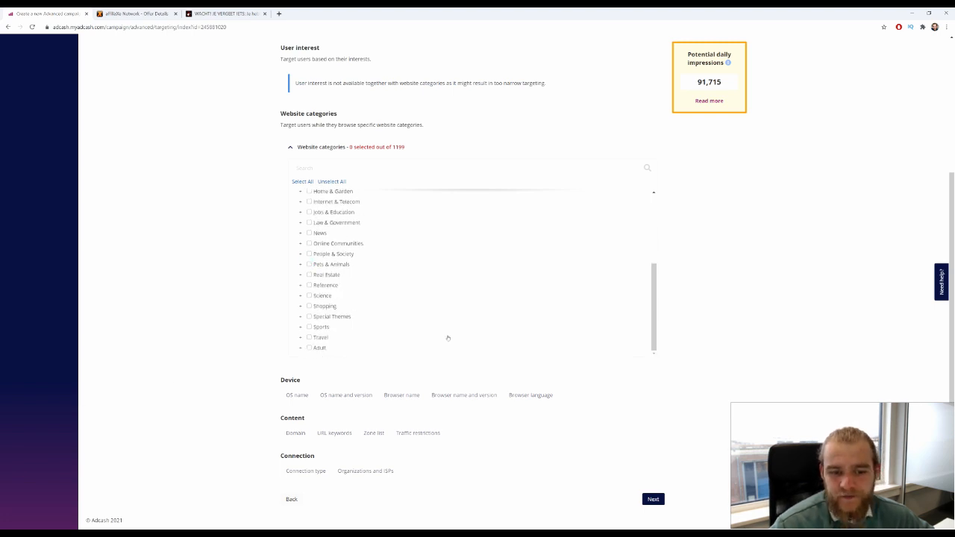
left_click(308, 264)
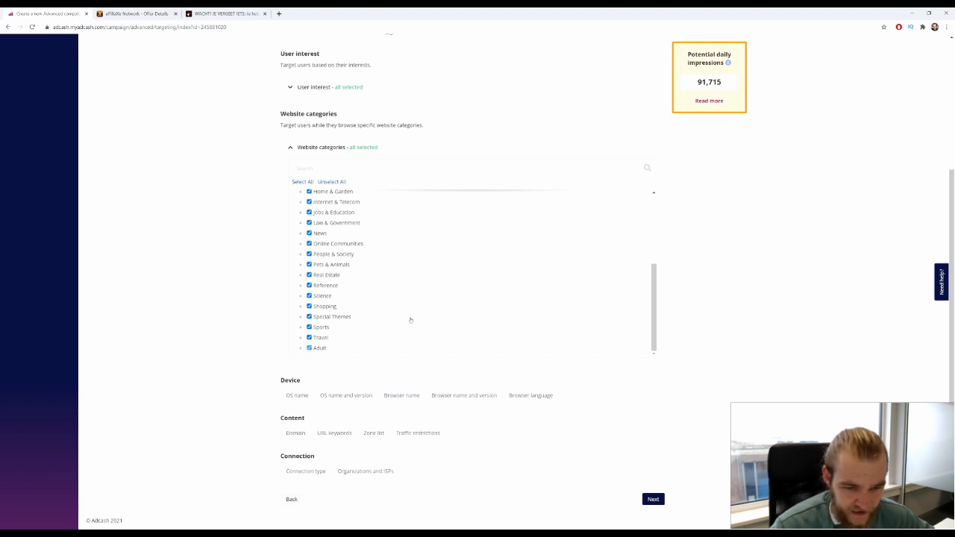
Target all website categories except Adult and continue to the creatives stage.
scroll(411, 250, "up", 1)
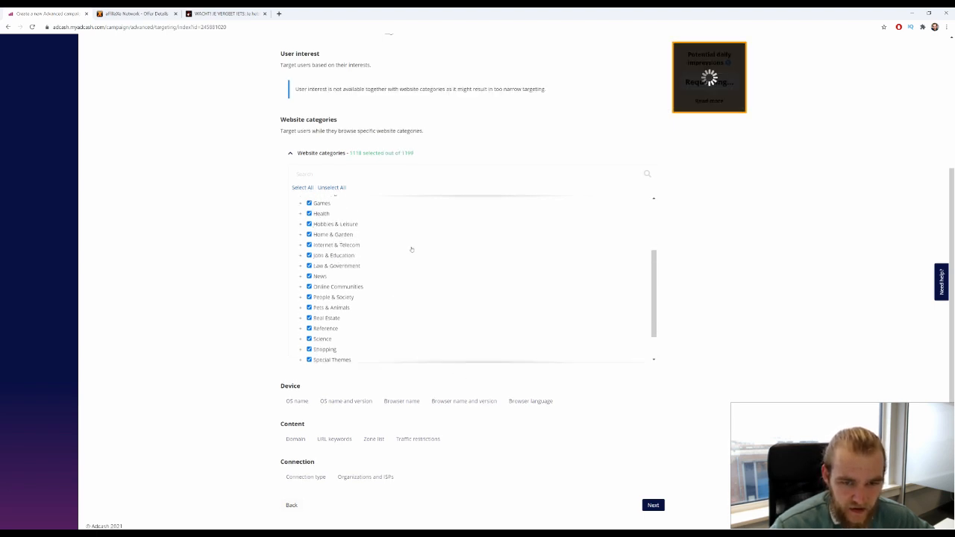
scroll(360, 249, "up", 2)
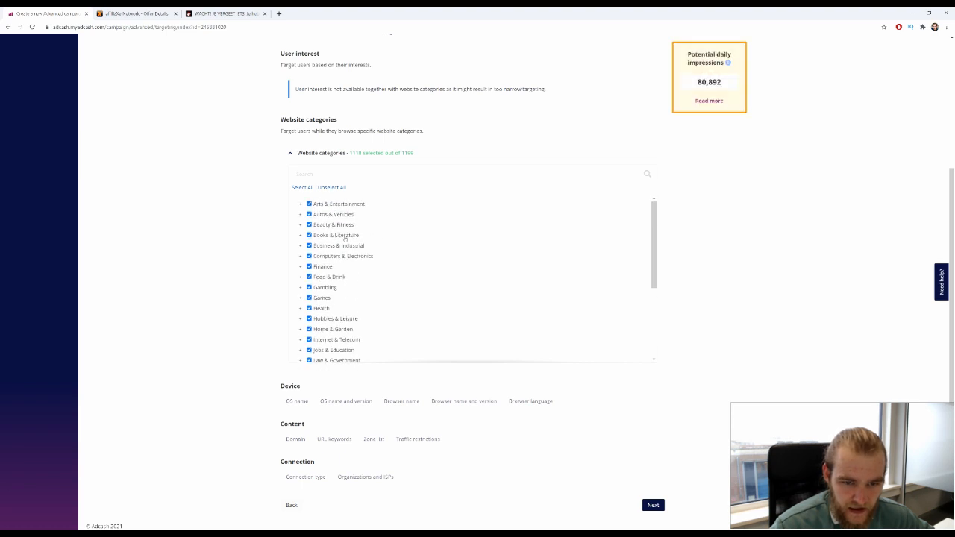
scroll(341, 245, "up", 1)
scroll(335, 254, "down", 5)
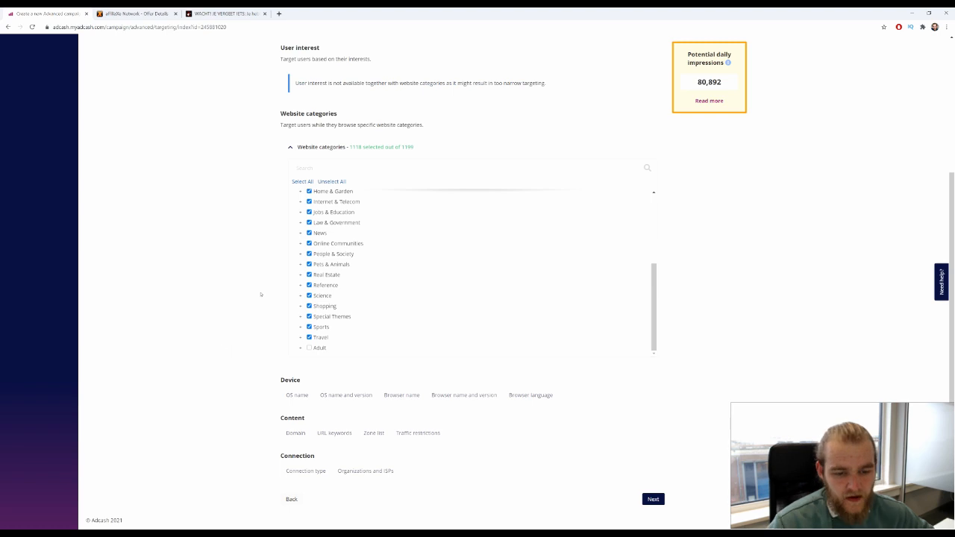
left_click_drag(261, 383, 304, 379)
left_click(228, 375)
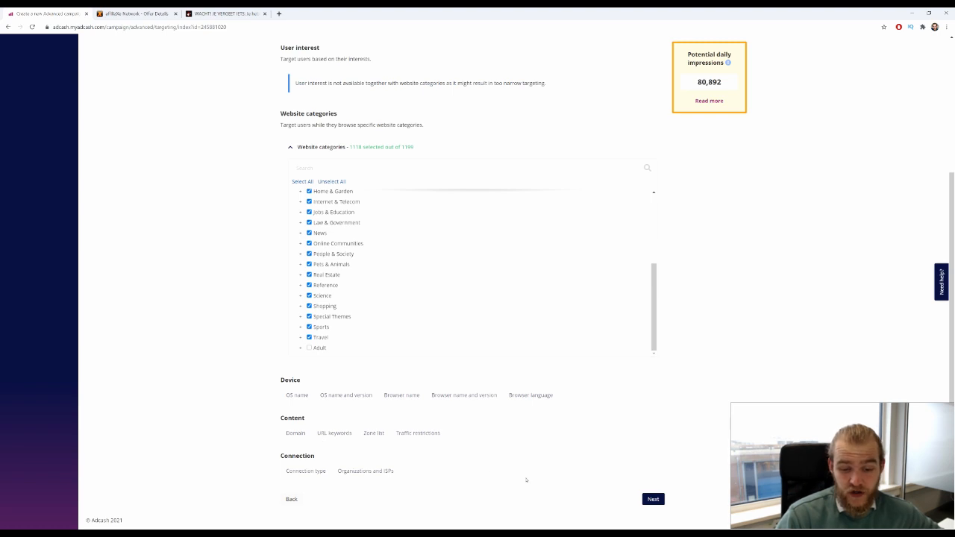
left_click(656, 499)
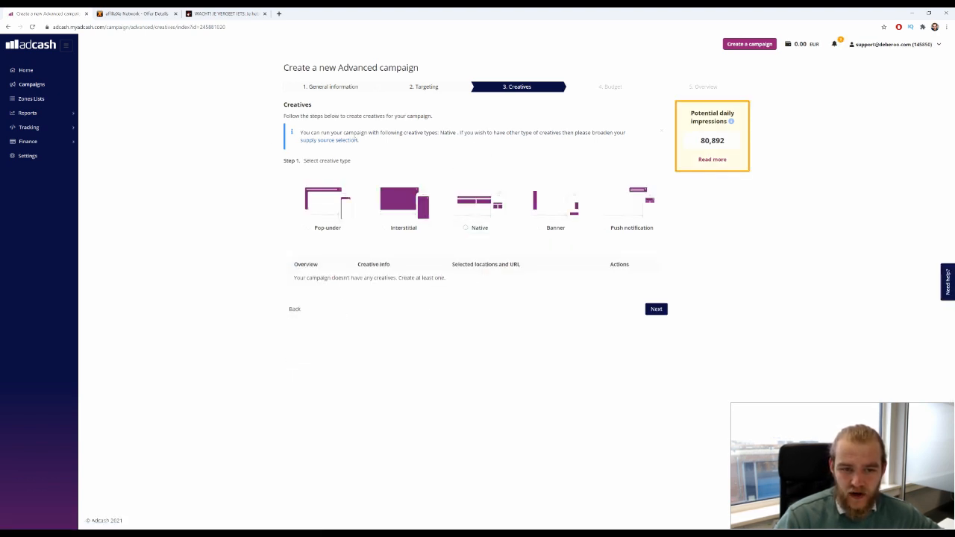
left_click(503, 234)
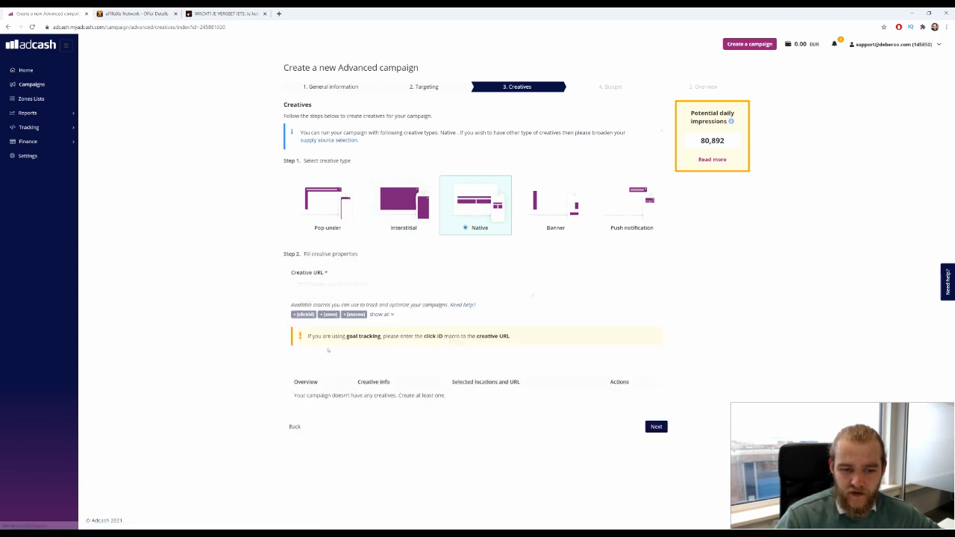
scroll(328, 262, "down", 1)
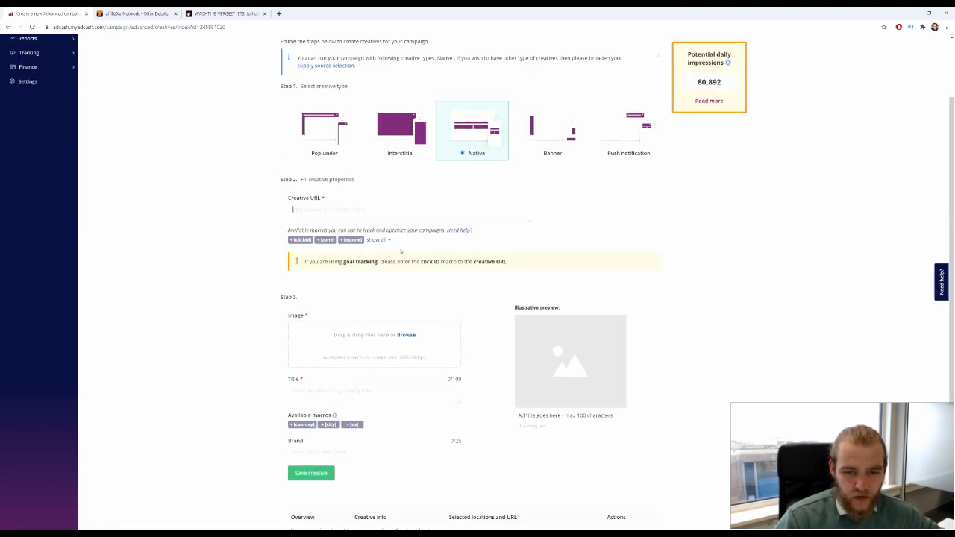
left_click(340, 211)
type("htt")
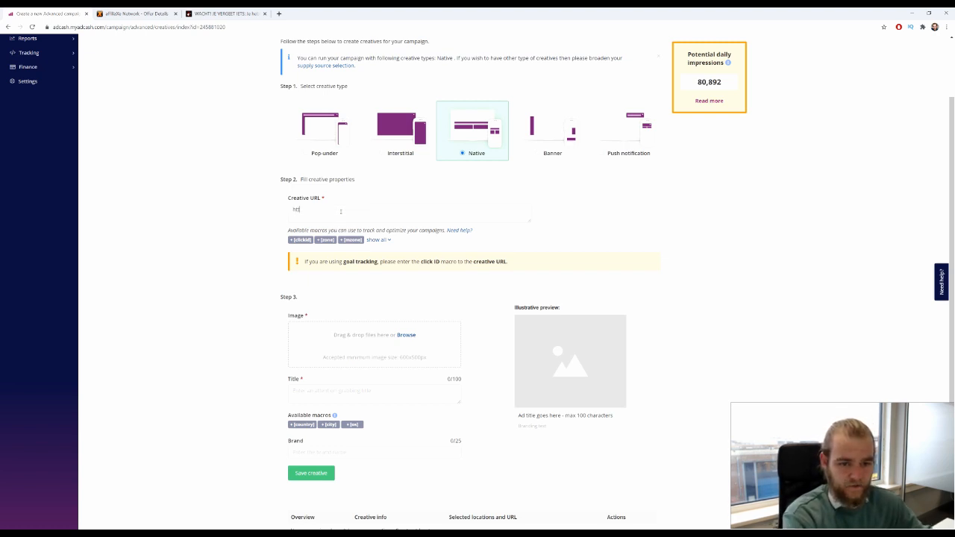
type("ps://")
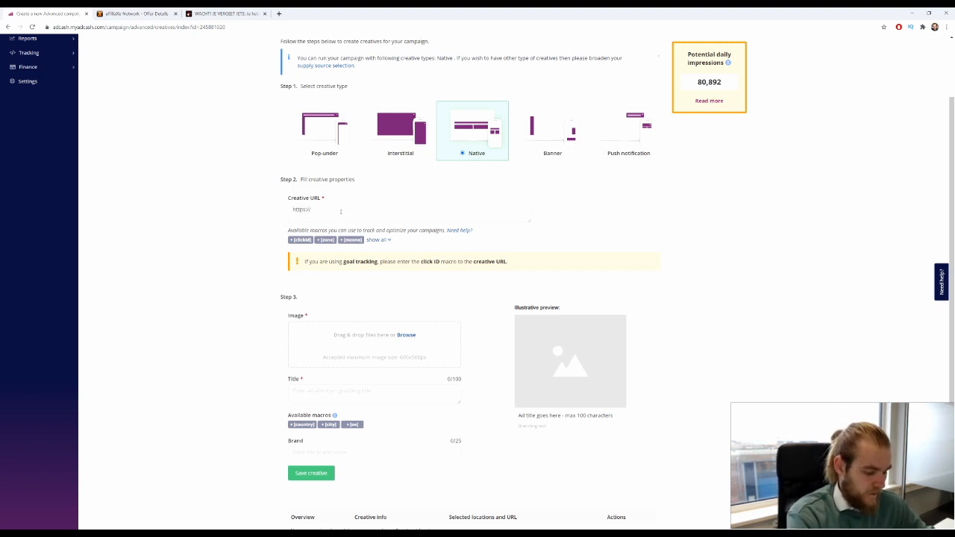
type("www.debero")
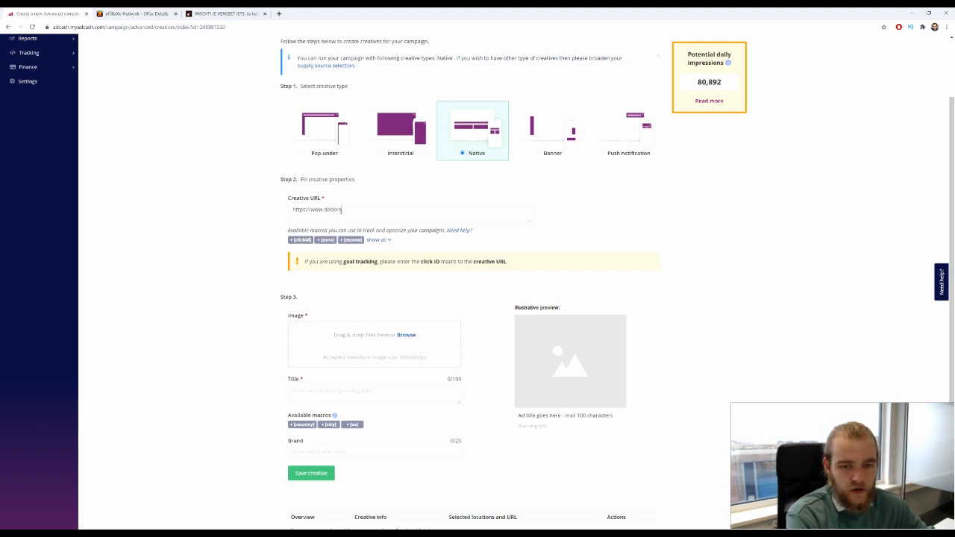
type("enco.com/")
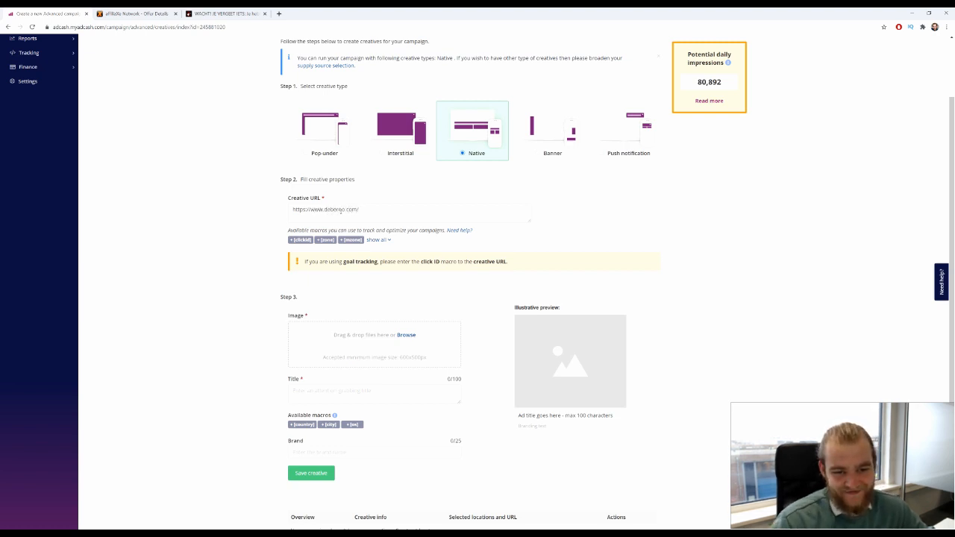
Open canva.com in a new browser tab and create a custom-size design of 600 × 500 px.
scroll(186, 282, "down", 2)
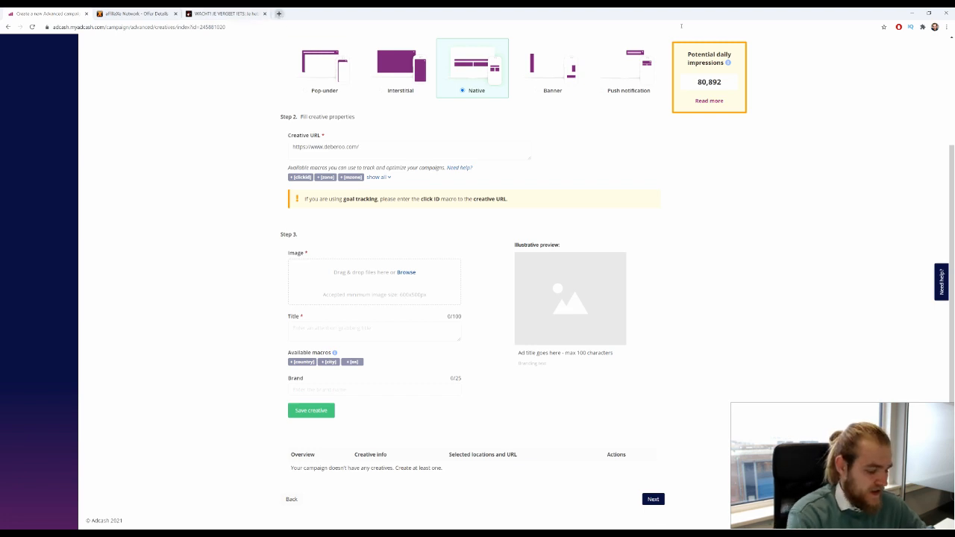
left_click(278, 13)
type("canva.com")
key("Return")
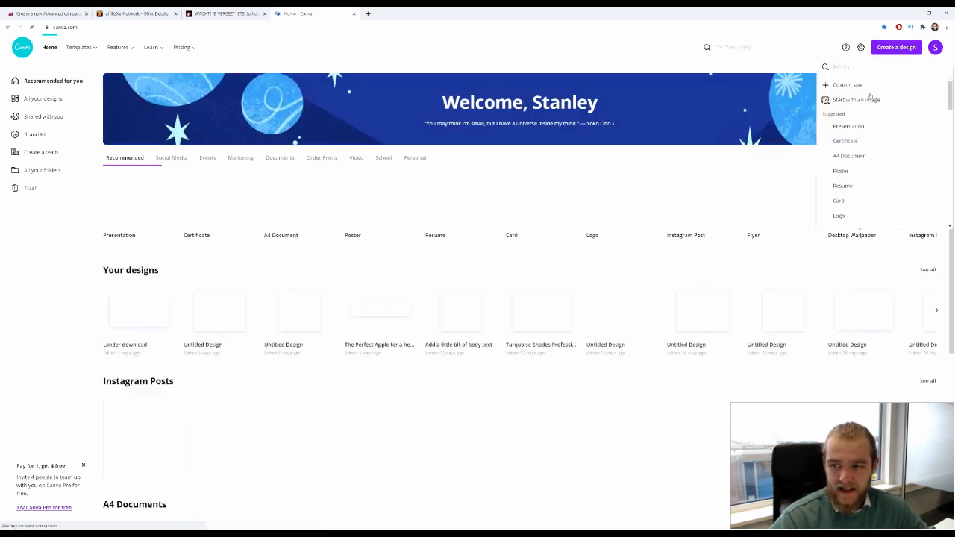
left_click(866, 85)
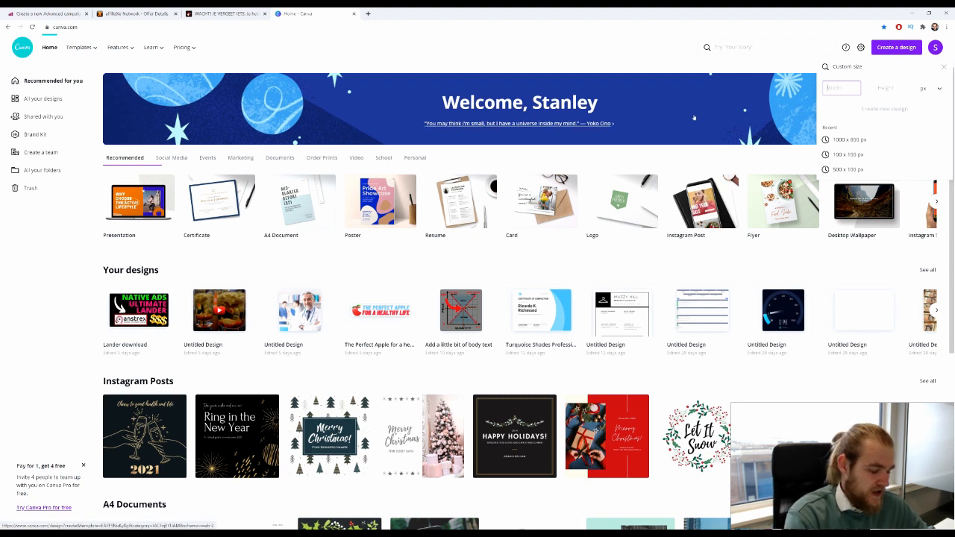
type("600")
key("Tab")
type("500")
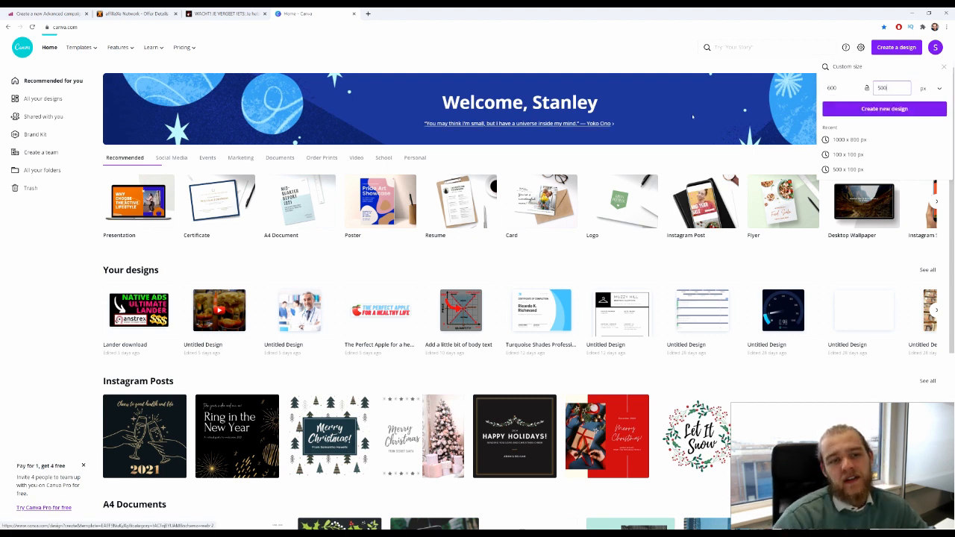
key("Return")
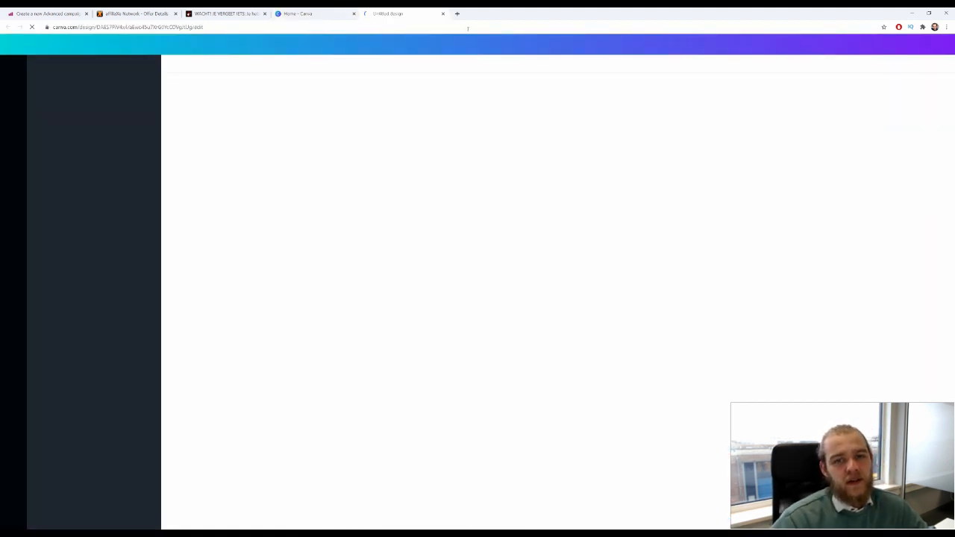
Search Google Images for "dog barking" in a new browser tab.
left_click(457, 13)
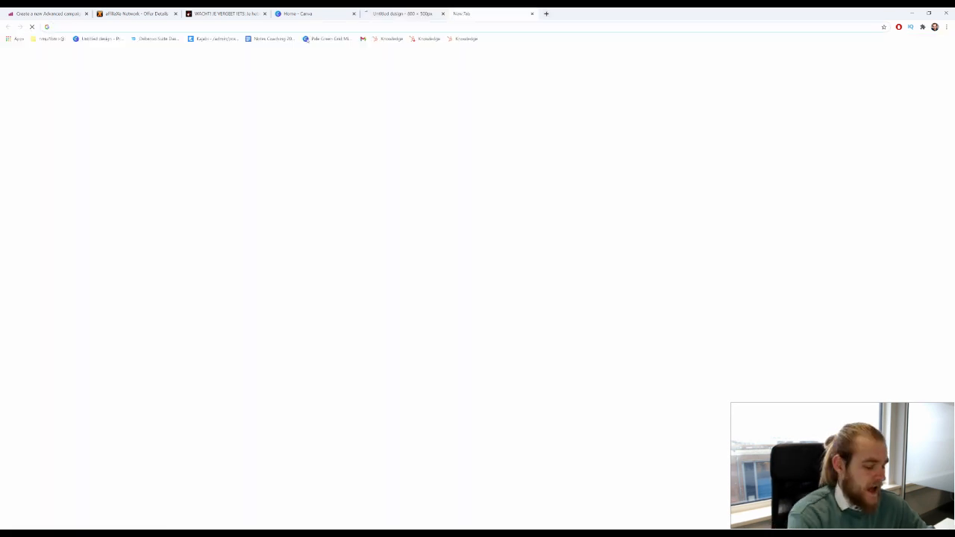
type("dog bark")
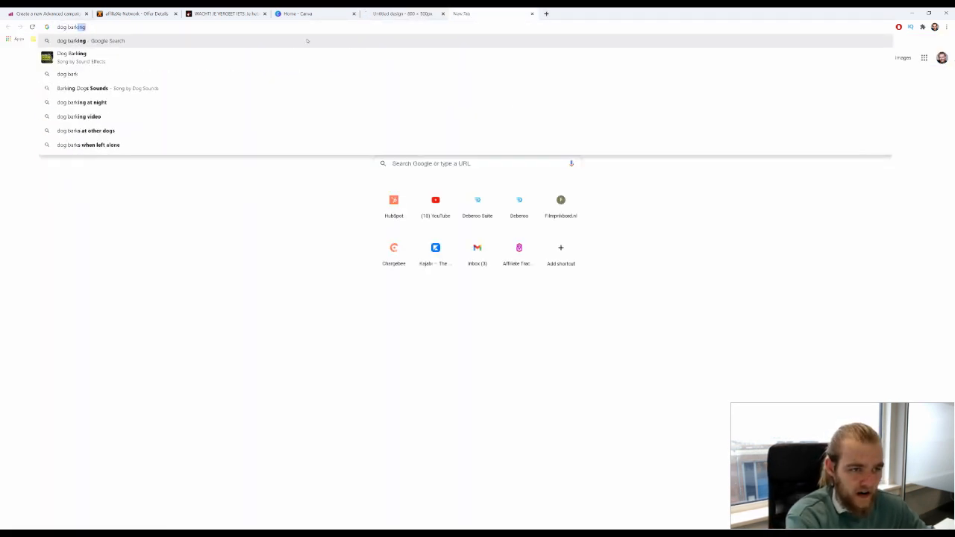
key("Return")
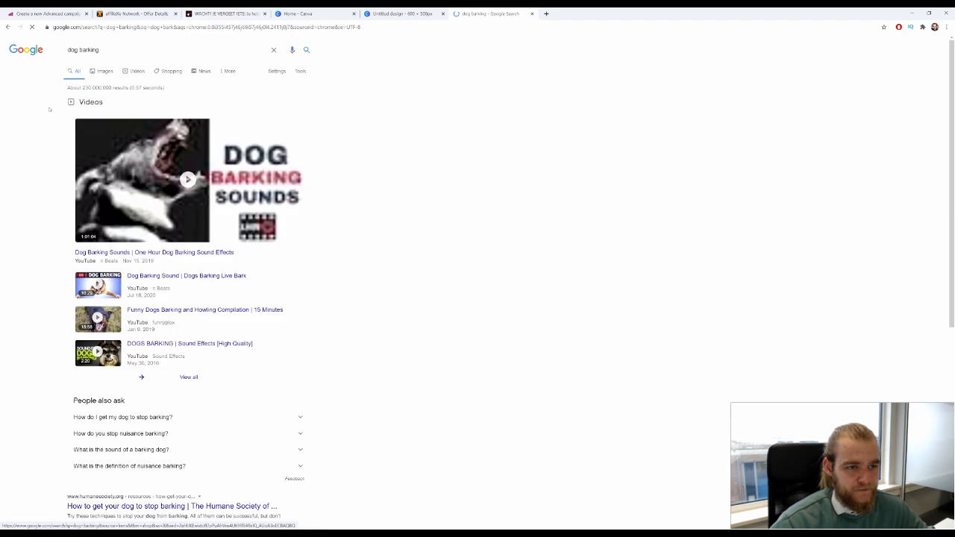
left_click(103, 71)
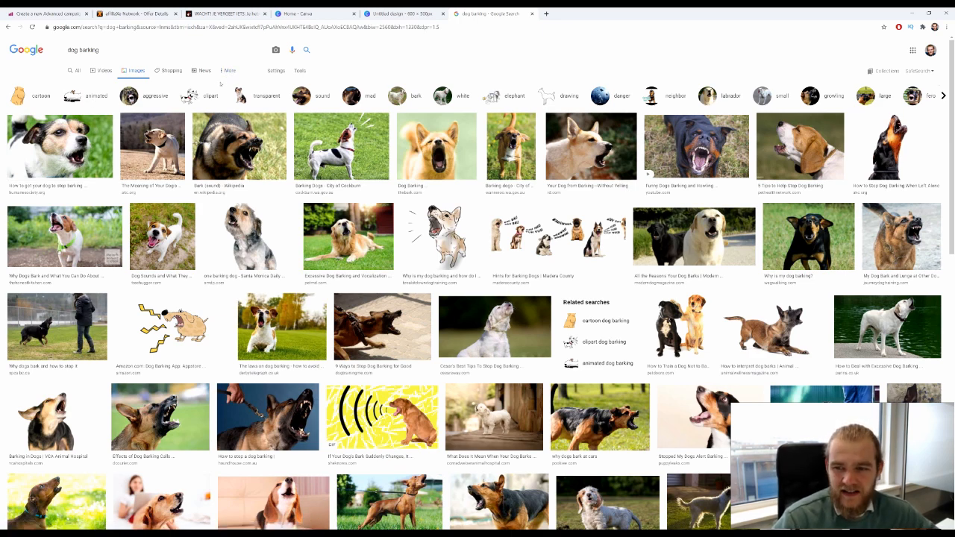
Examine the barking dog photos and preview several candidates for the ad image.
left_click(685, 140)
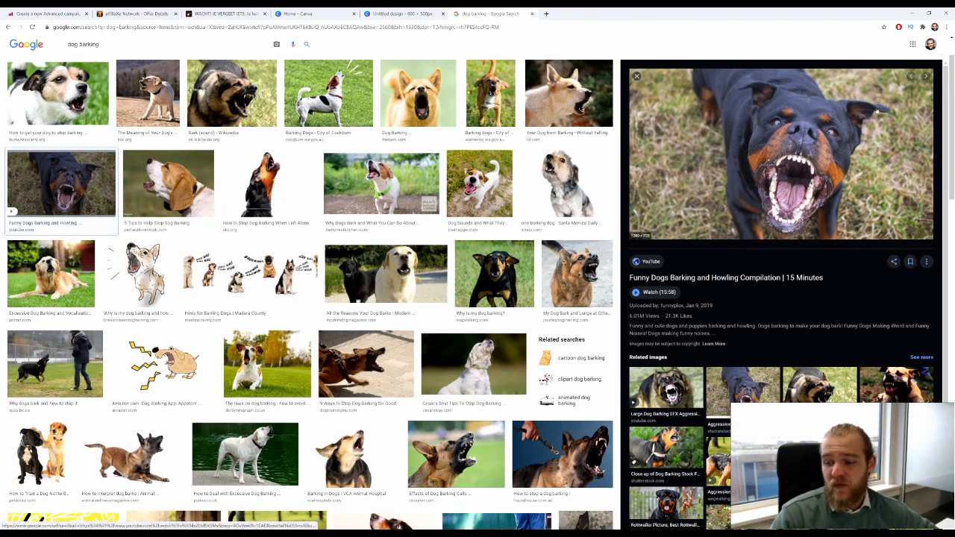
left_click(893, 386)
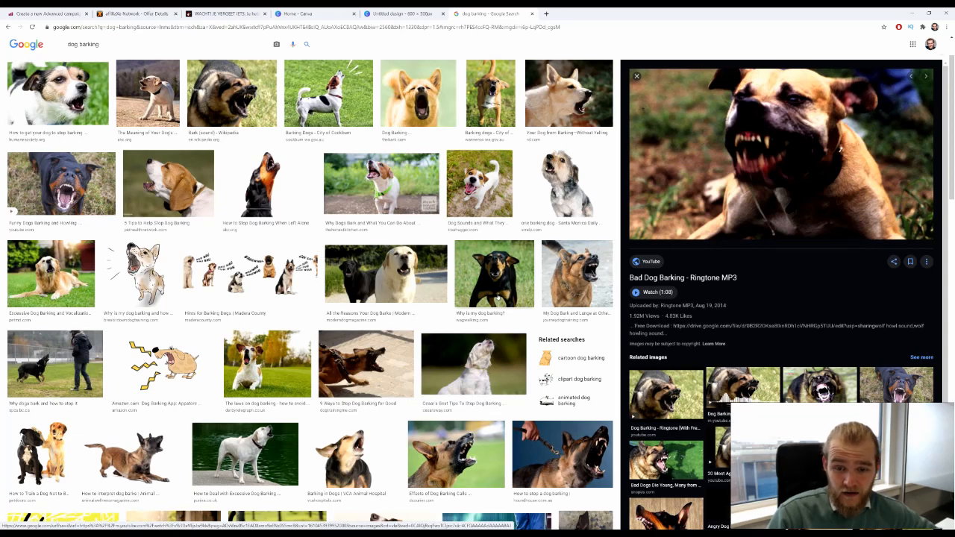
scroll(390, 284, "down", 1)
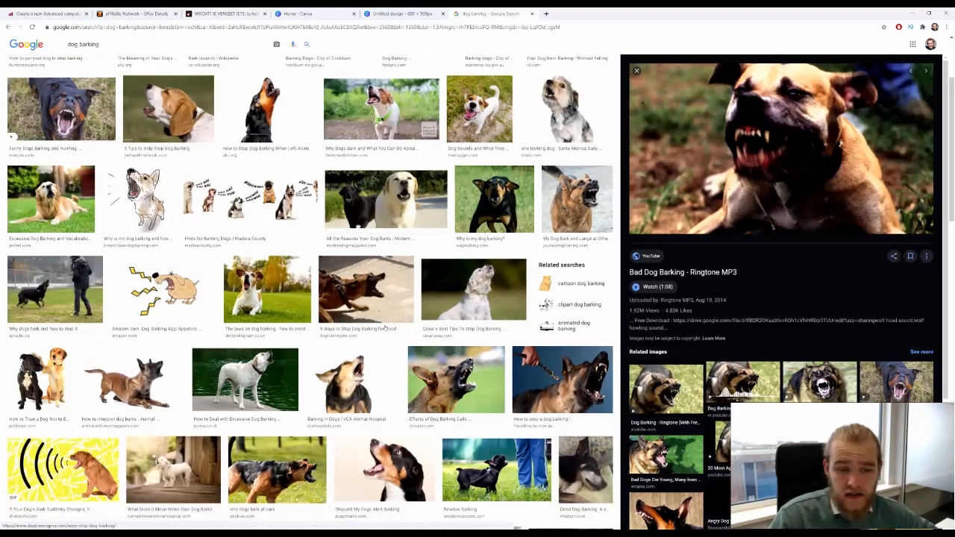
left_click(391, 285)
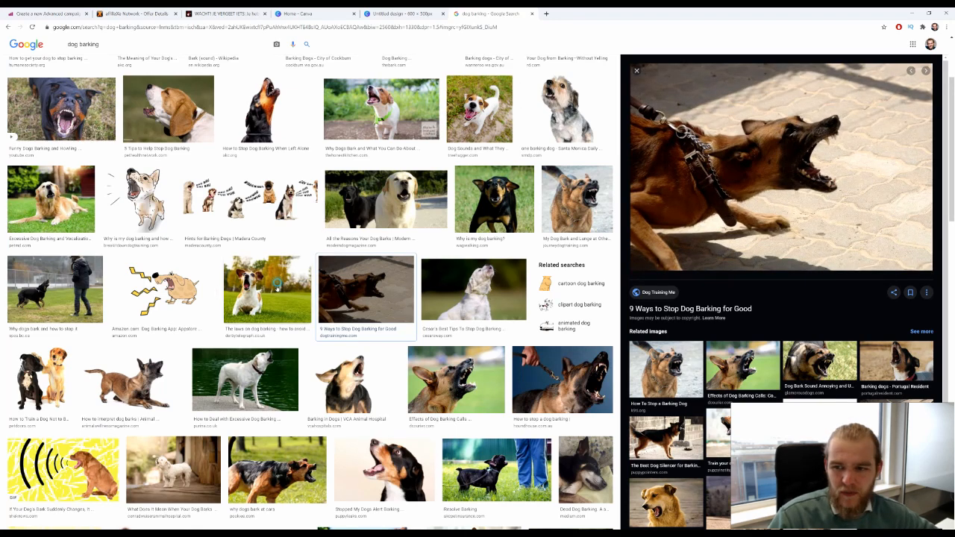
left_click(271, 288)
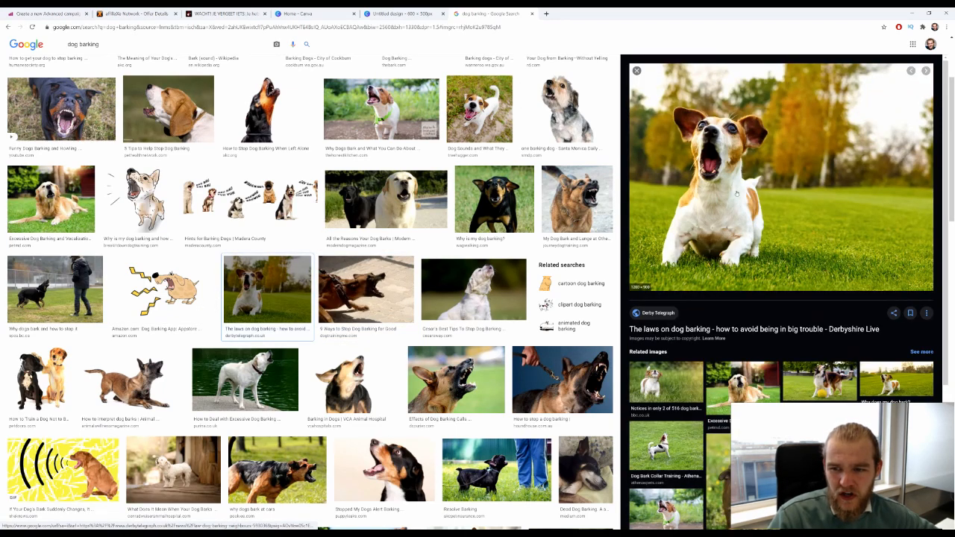
scroll(696, 159, "down", 1)
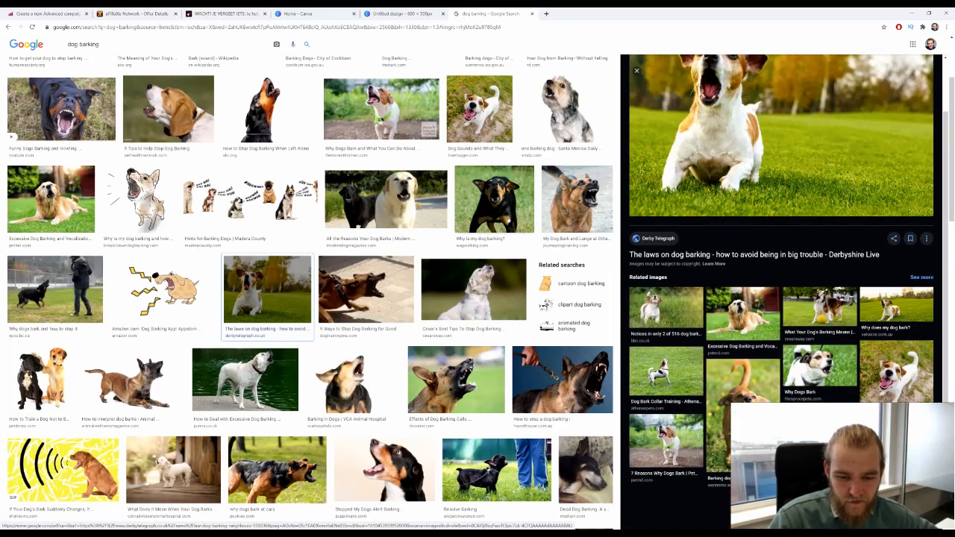
scroll(539, 223, "down", 3)
scroll(306, 192, "down", 2)
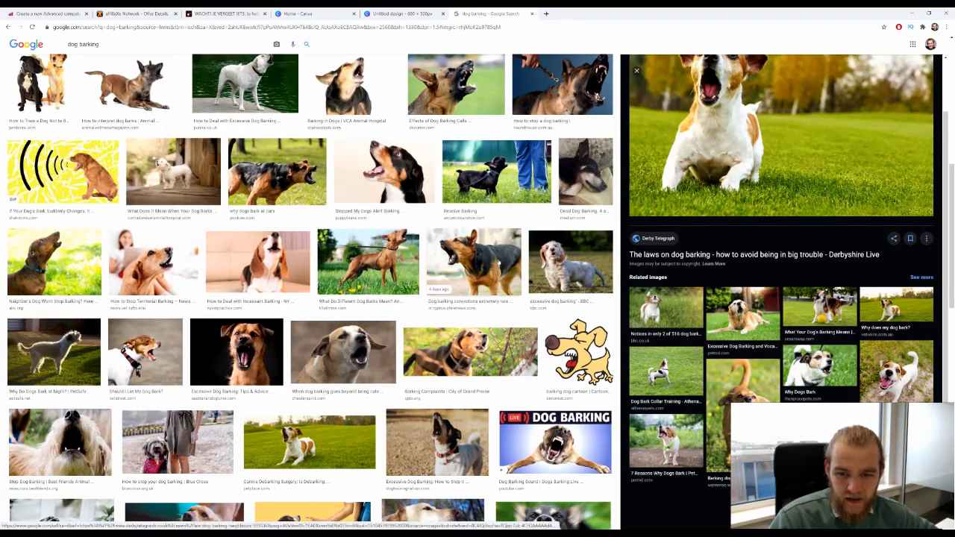
scroll(499, 262, "down", 1)
scroll(490, 248, "down", 1)
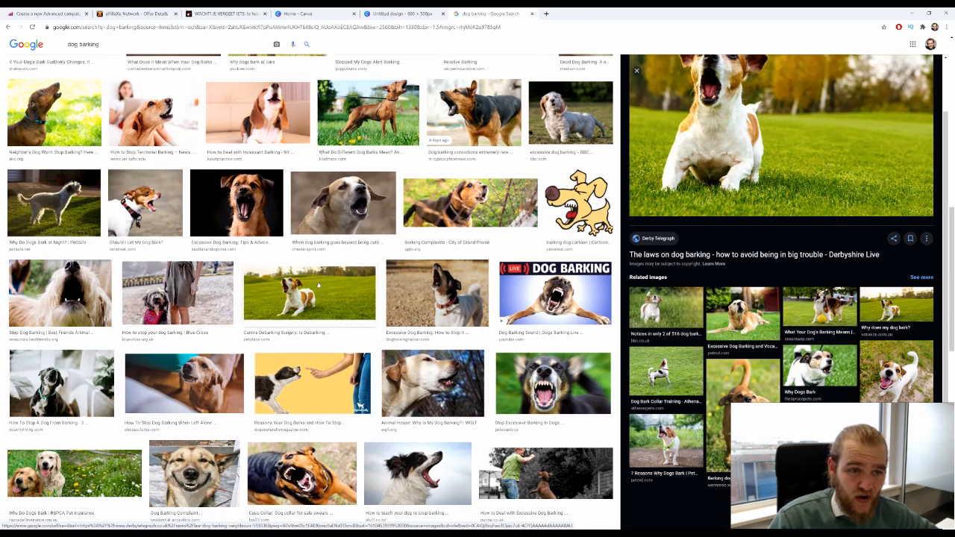
scroll(235, 249, "down", 5)
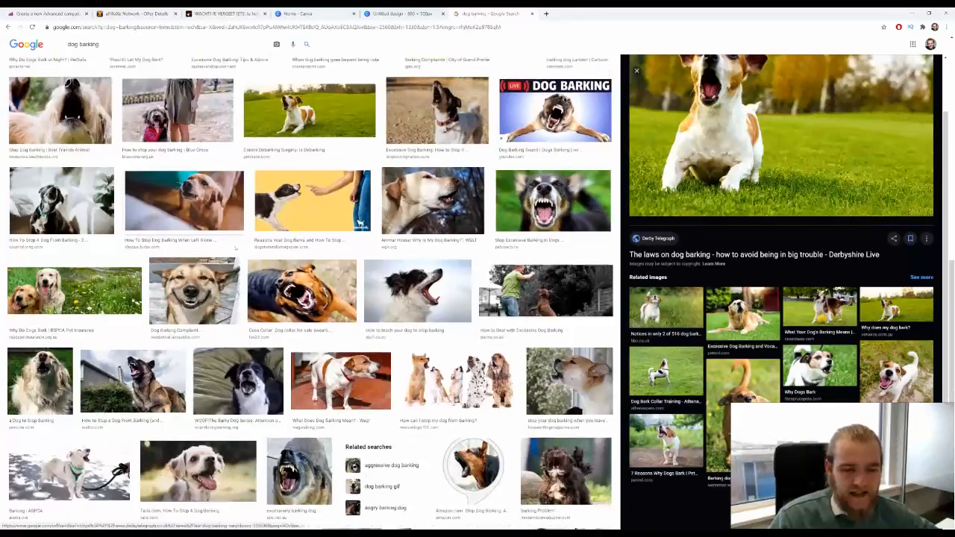
scroll(227, 250, "down", 2)
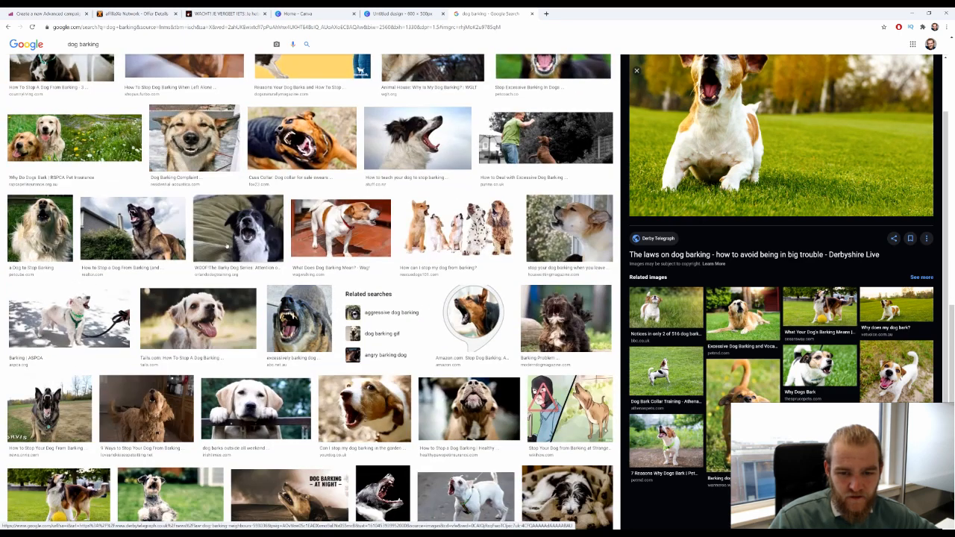
scroll(229, 246, "down", 1)
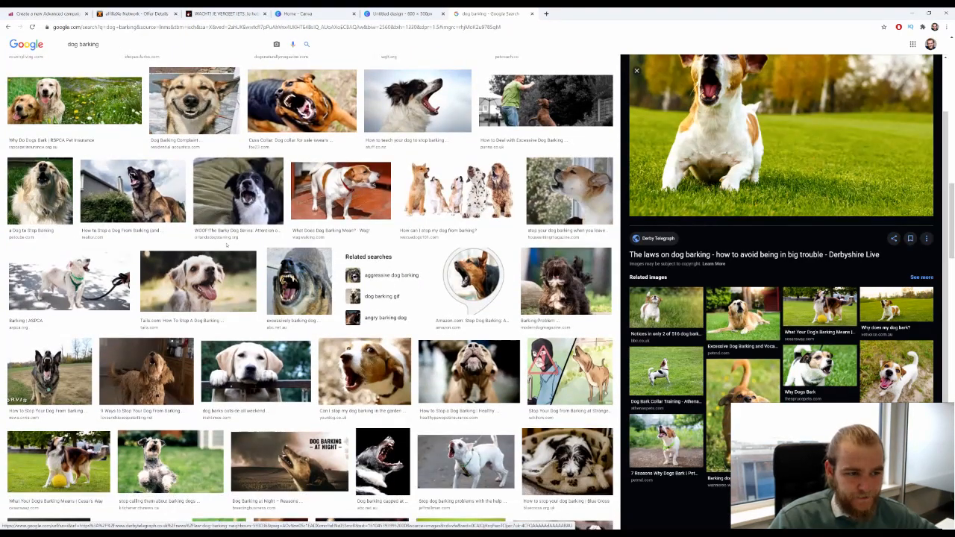
scroll(226, 245, "down", 2)
scroll(228, 248, "down", 1)
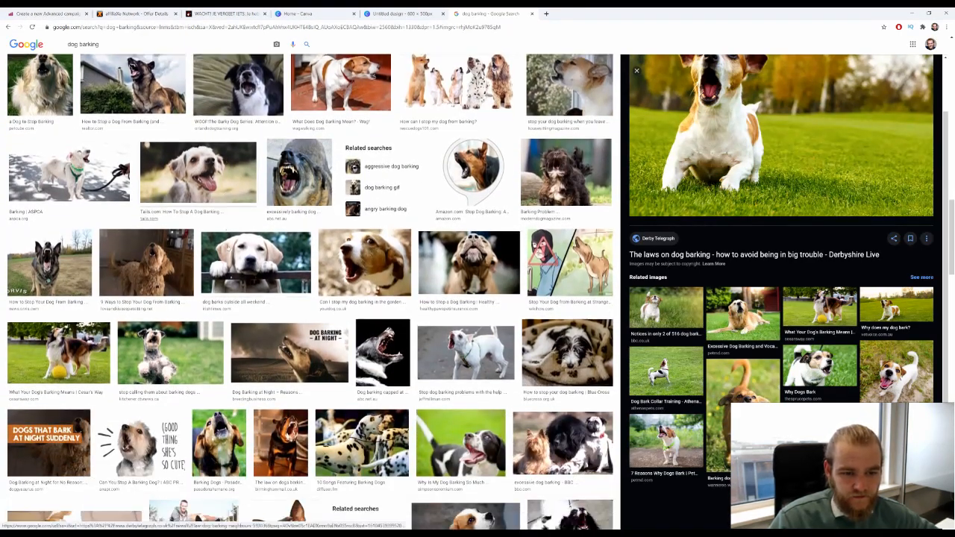
scroll(227, 247, "down", 3)
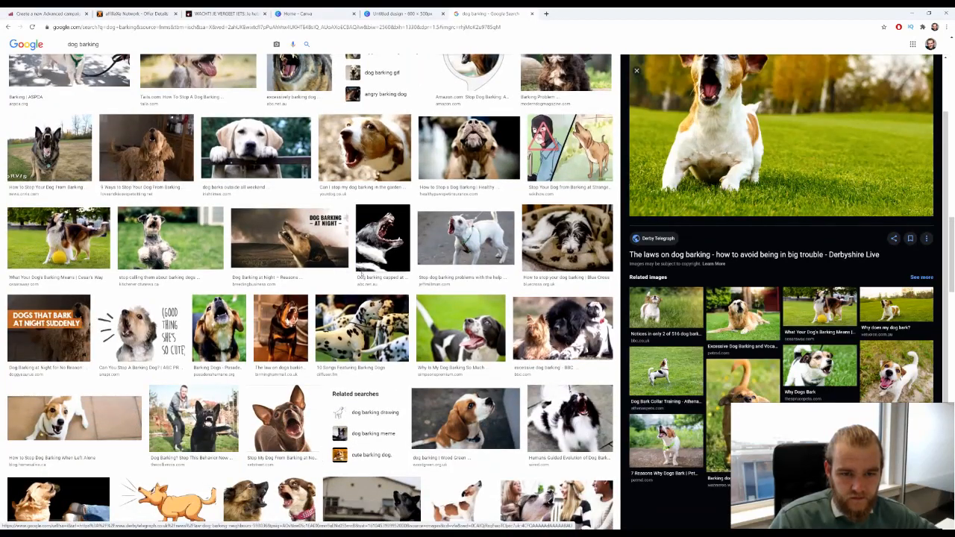
left_click(255, 149)
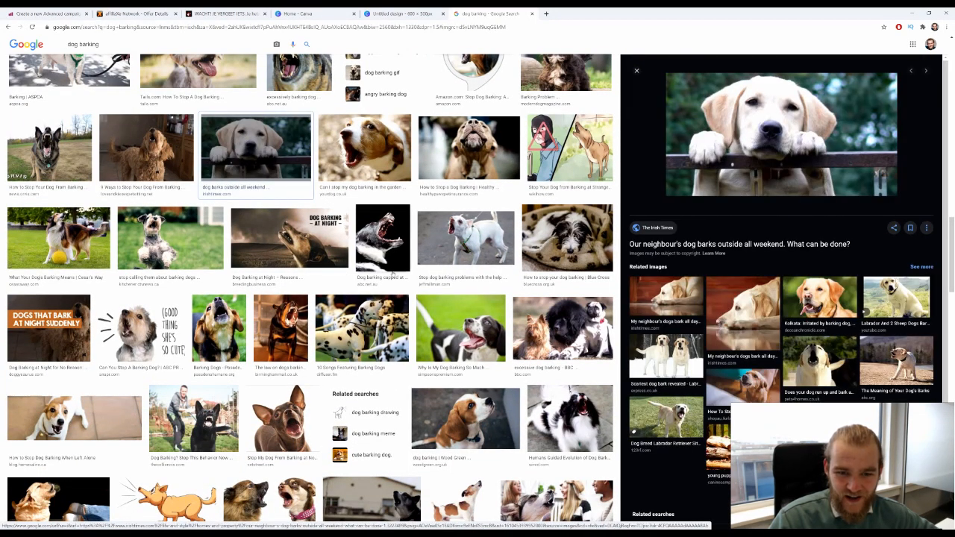
scroll(390, 277, "down", 5)
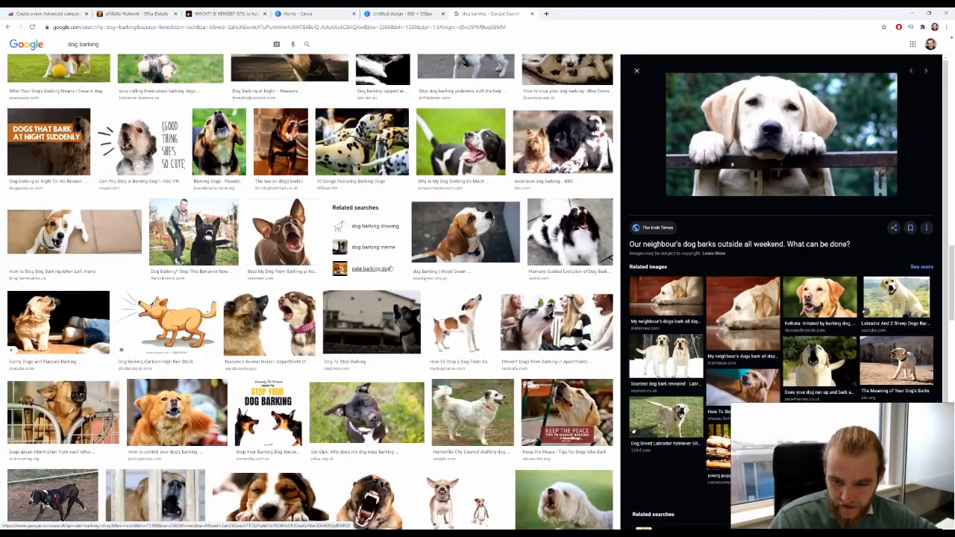
scroll(389, 272, "down", 2)
scroll(310, 289, "down", 2)
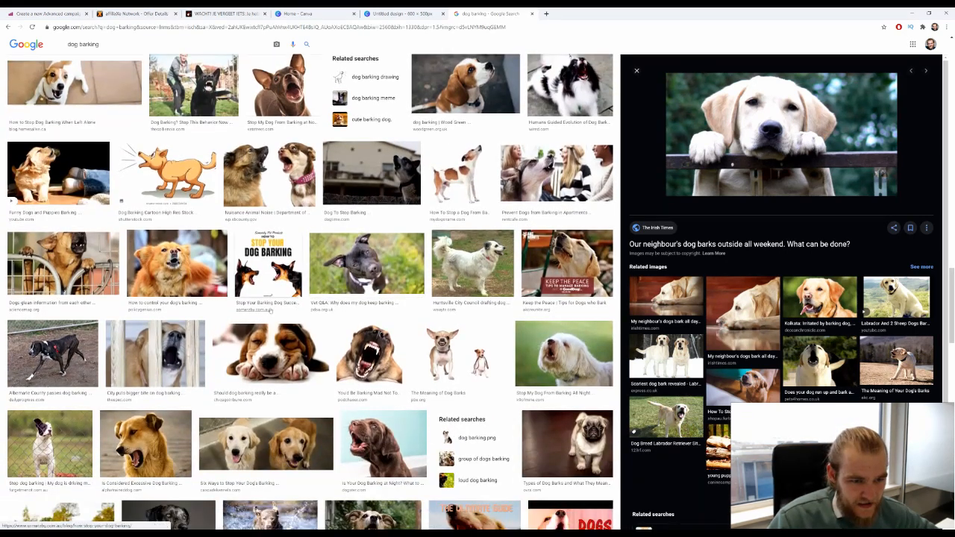
Preview the orange long-haired barking dog photo from Policygenius and save it to the Downloads folder.
left_click(216, 293)
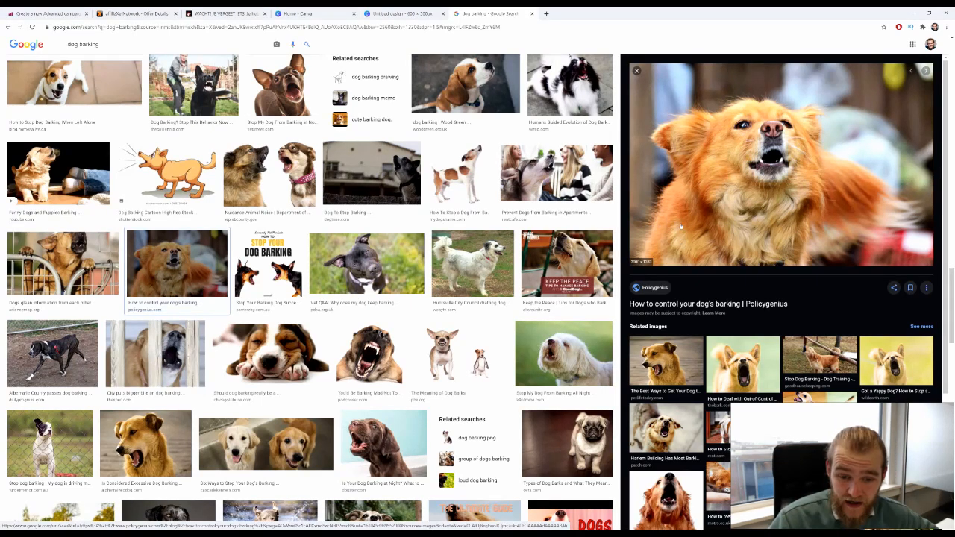
right_click(689, 173)
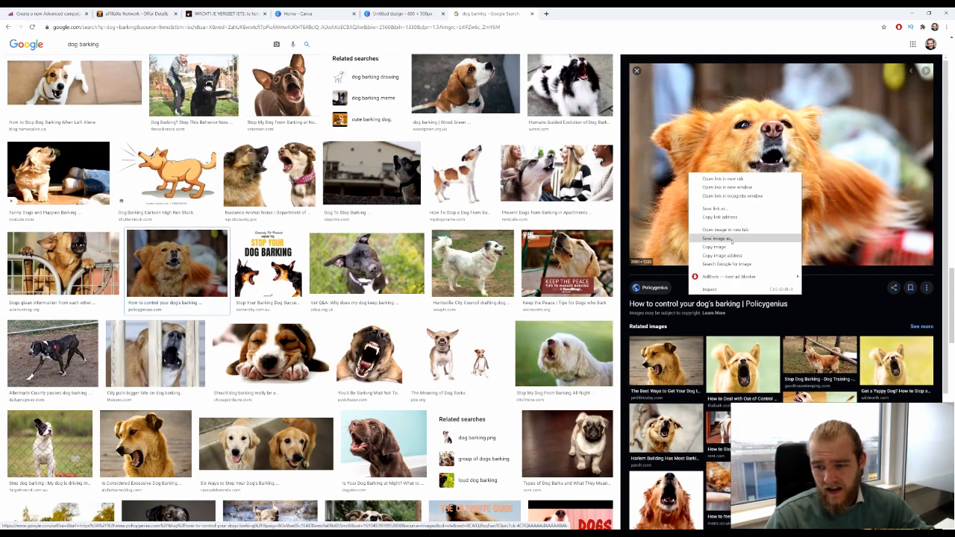
left_click(731, 240)
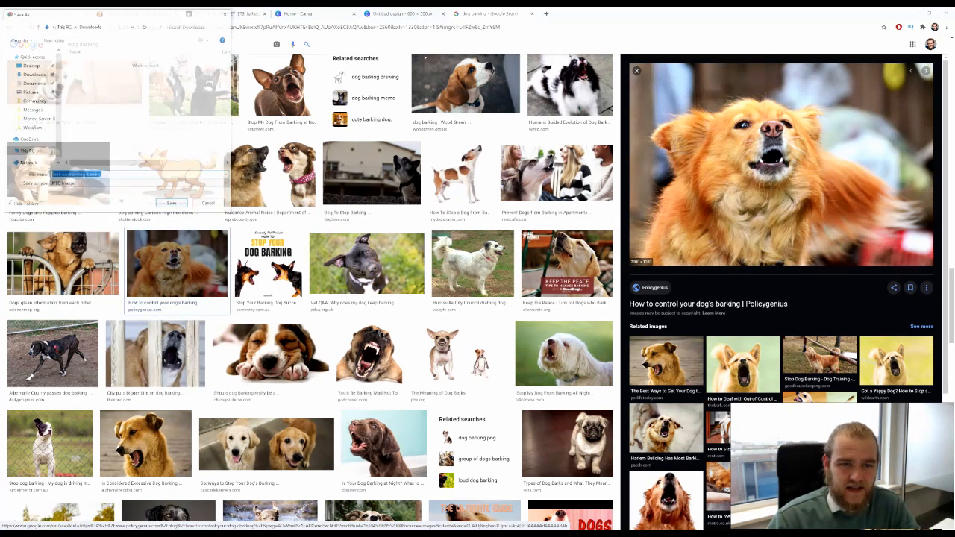
key("Return")
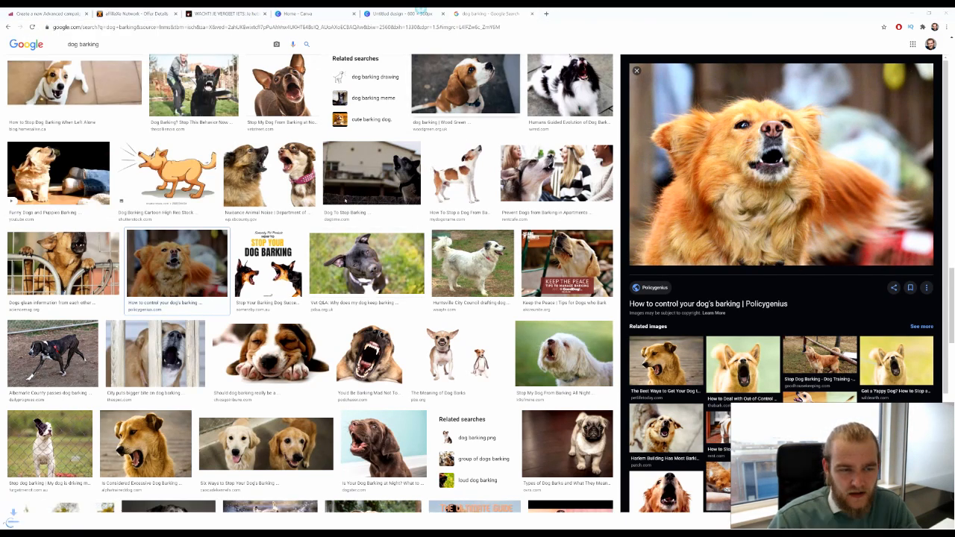
Switch to the blank Canva design and upload the saved dog photo to its image uploads.
left_click(421, 12)
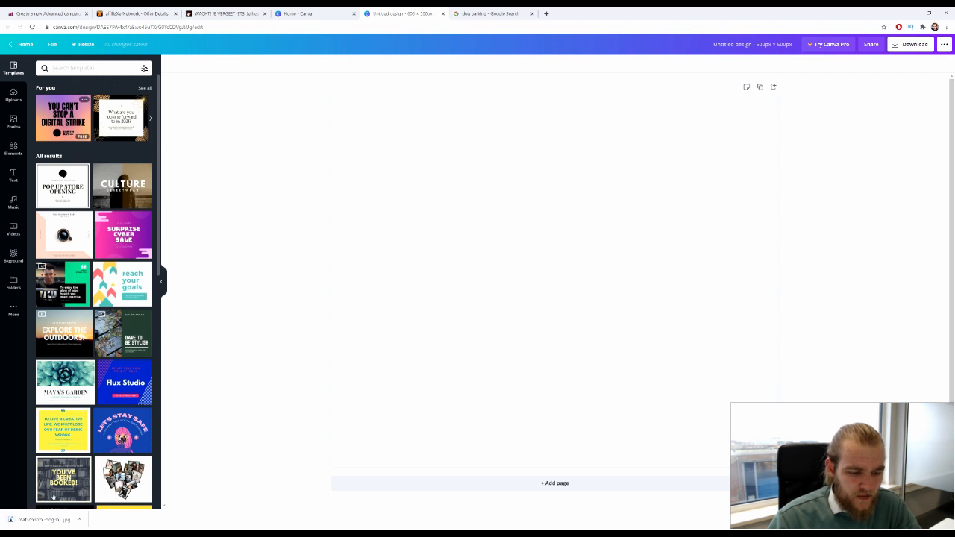
left_click(13, 94)
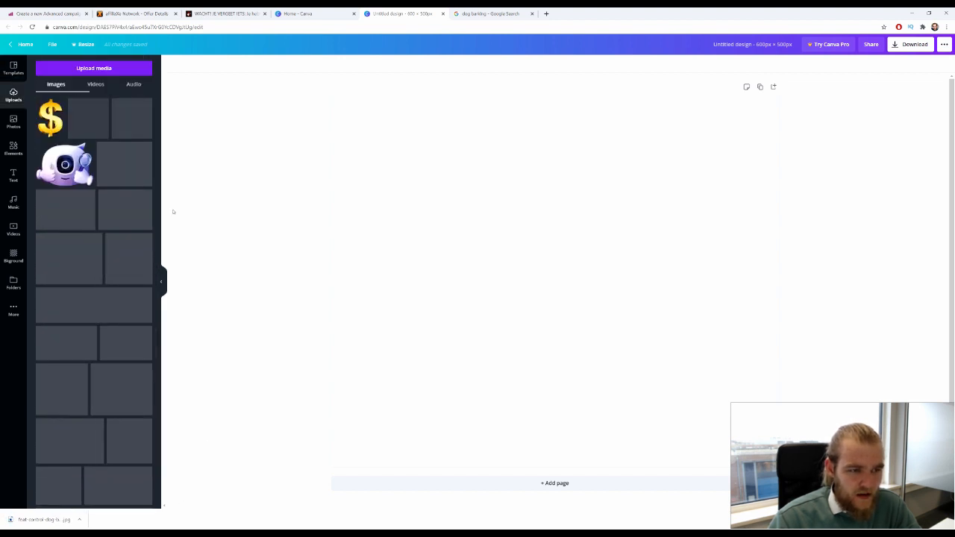
left_click_drag(73, 124, 350, 200)
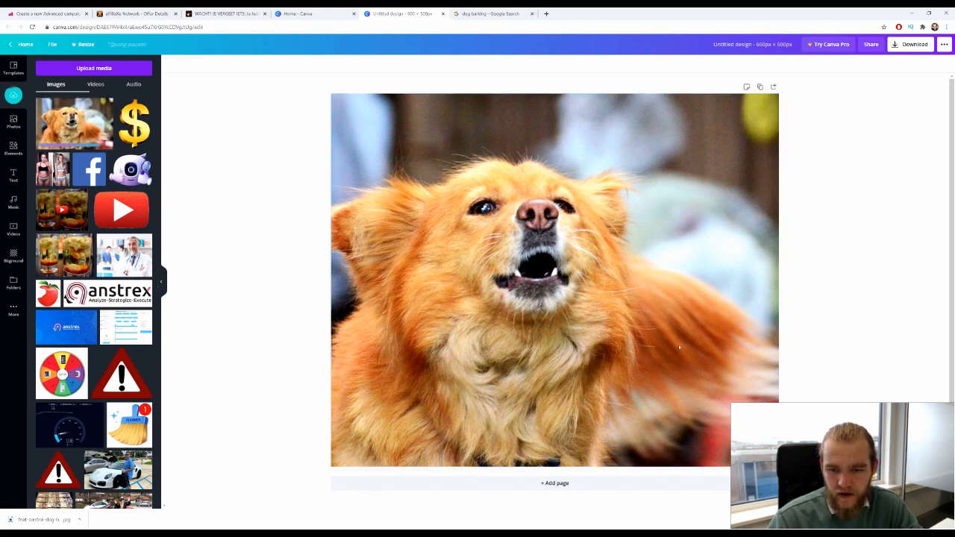
left_click(523, 367)
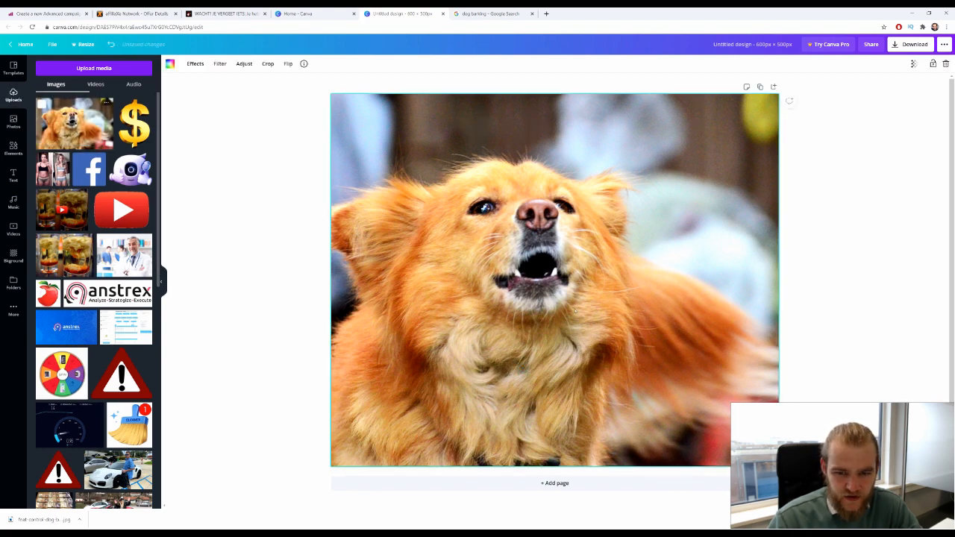
key("Delete")
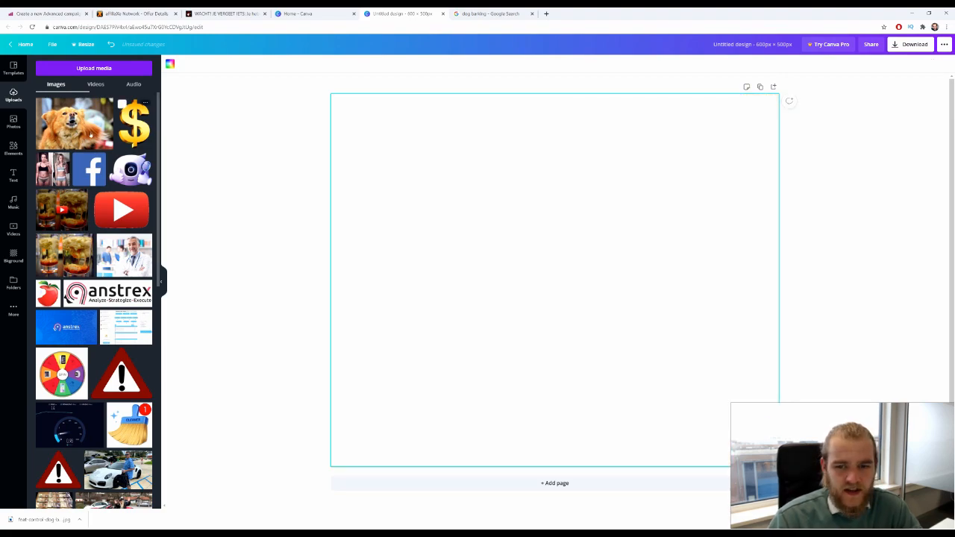
Add the uploaded dog photo to the page as a freely placed image and align it to the page's lower-left corner.
left_click_drag(75, 123, 592, 202)
left_click_drag(742, 256, 501, 349)
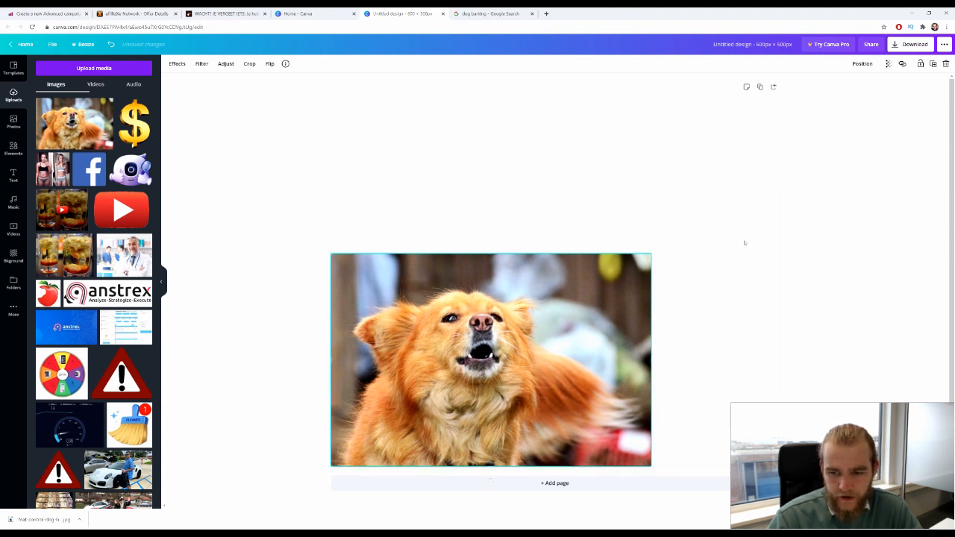
Enlarge the dog photo to cover the whole page, then adjust its brightness to -16 and its contrast to about 42.
left_click_drag(654, 259, 890, 93)
left_click_drag(672, 209, 645, 210)
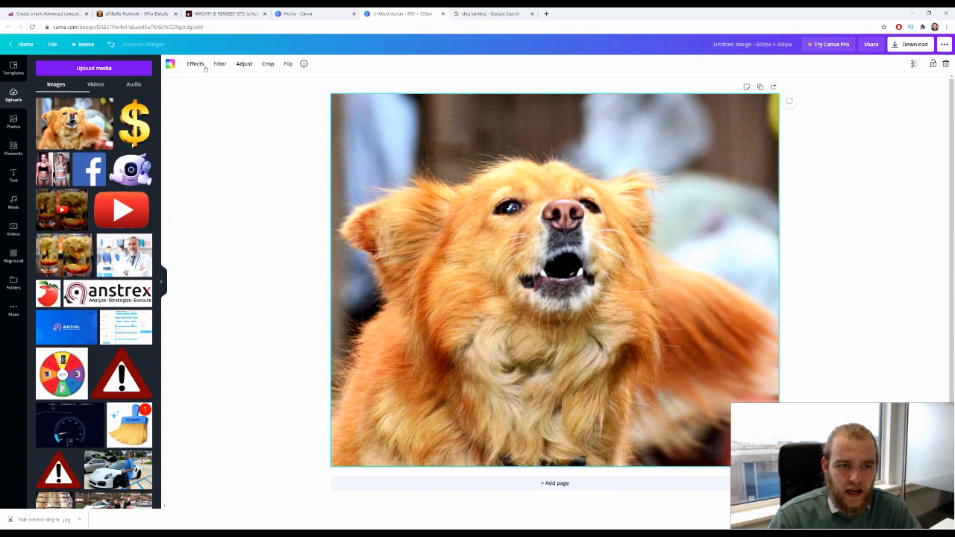
left_click(246, 65)
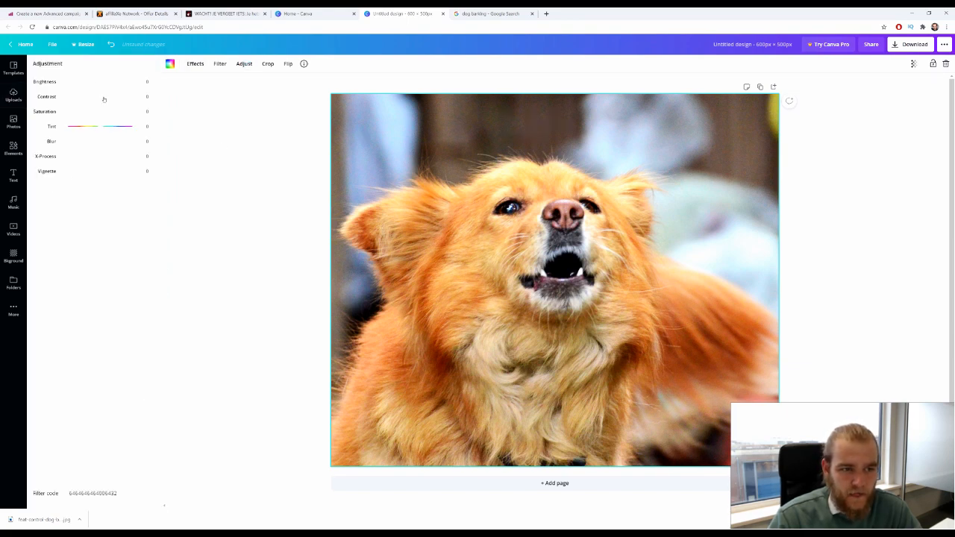
mouse_move(101, 97)
left_mouse_down()
mouse_move(116, 97)
mouse_move(96, 82)
left_mouse_up()
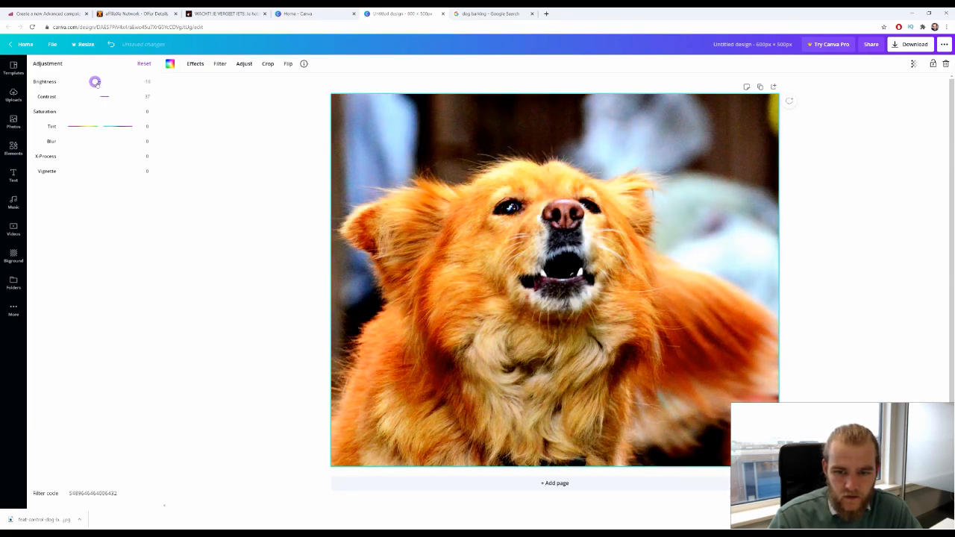
left_click(247, 357)
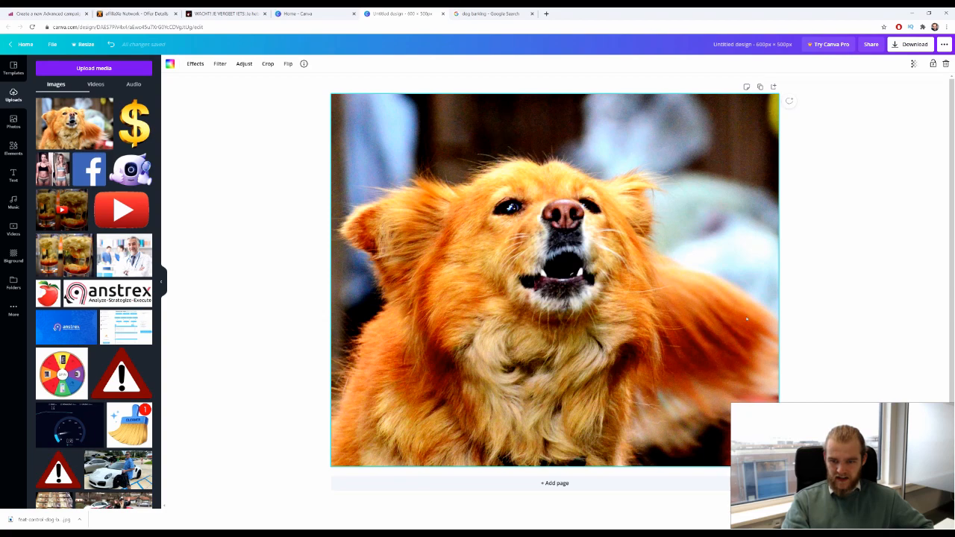
left_click(244, 63)
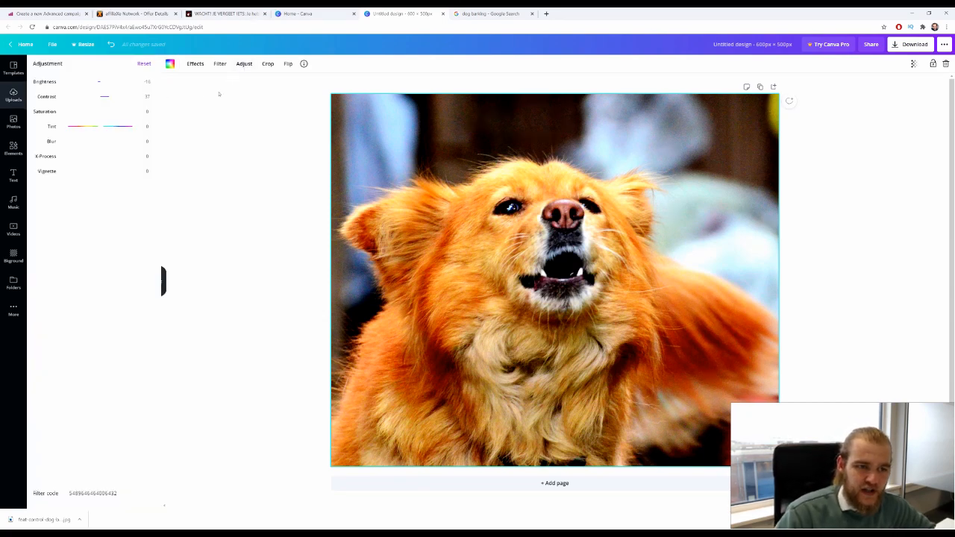
mouse_move(114, 98)
left_mouse_down()
mouse_move(87, 97)
mouse_move(113, 97)
left_mouse_up()
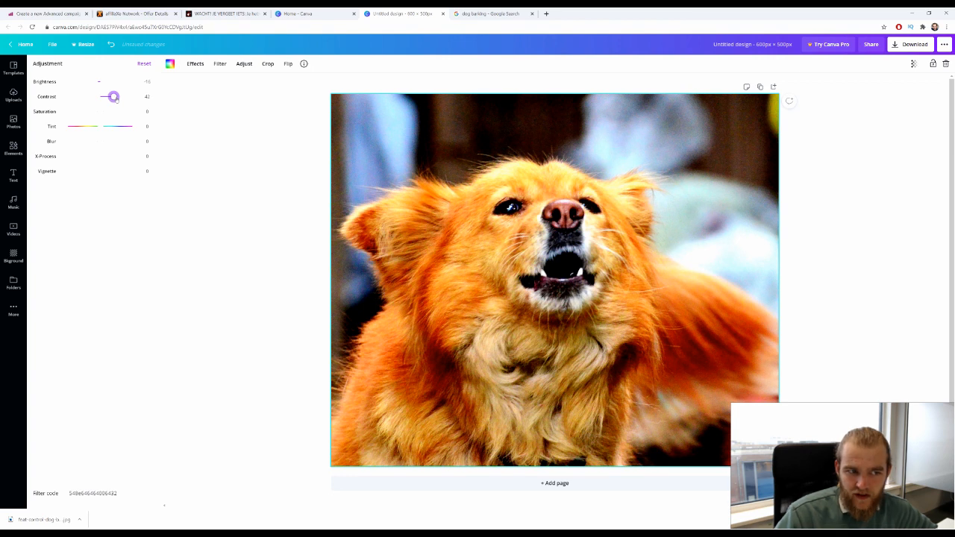
left_click(951, 271)
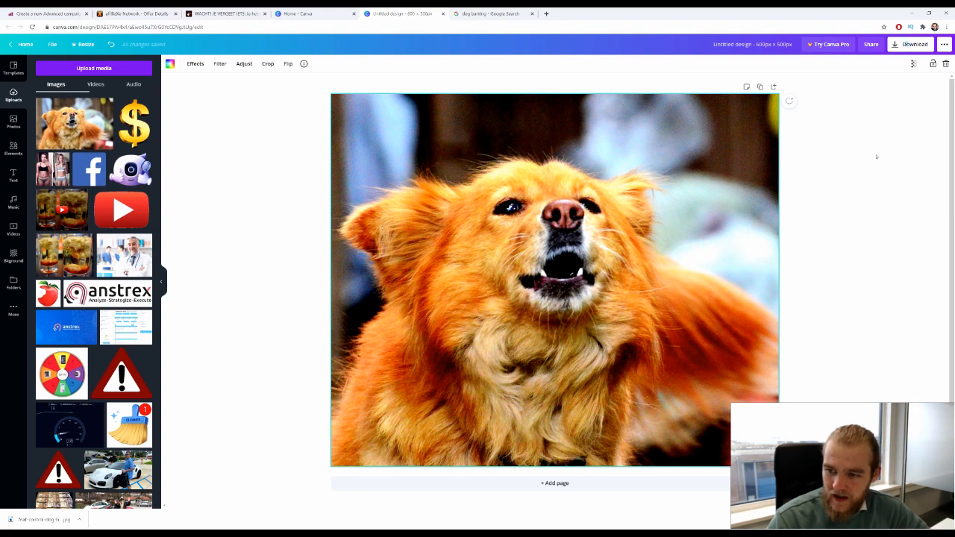
Download the finished design, switch to the Adcash campaign, and add the downloaded image to the native creative.
left_click(910, 44)
left_click(887, 170)
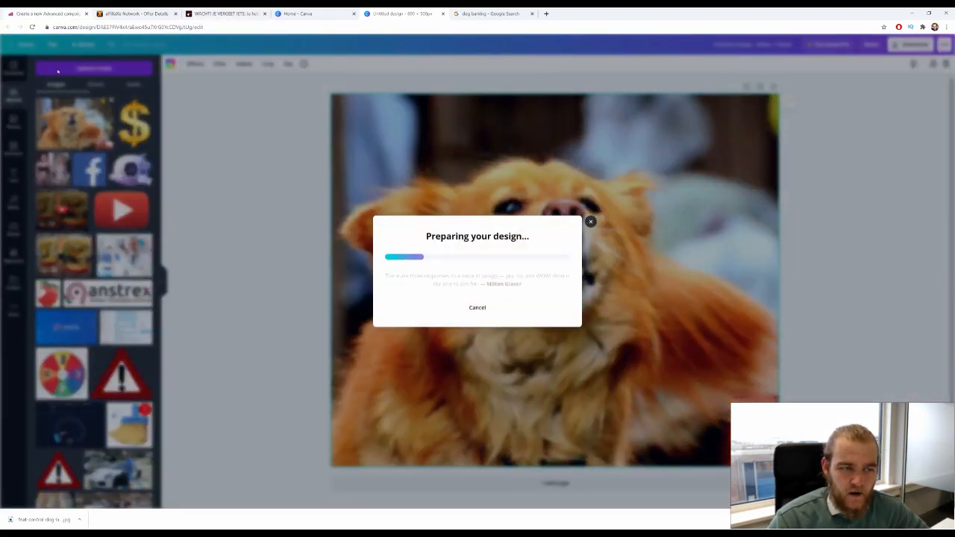
left_click(46, 13)
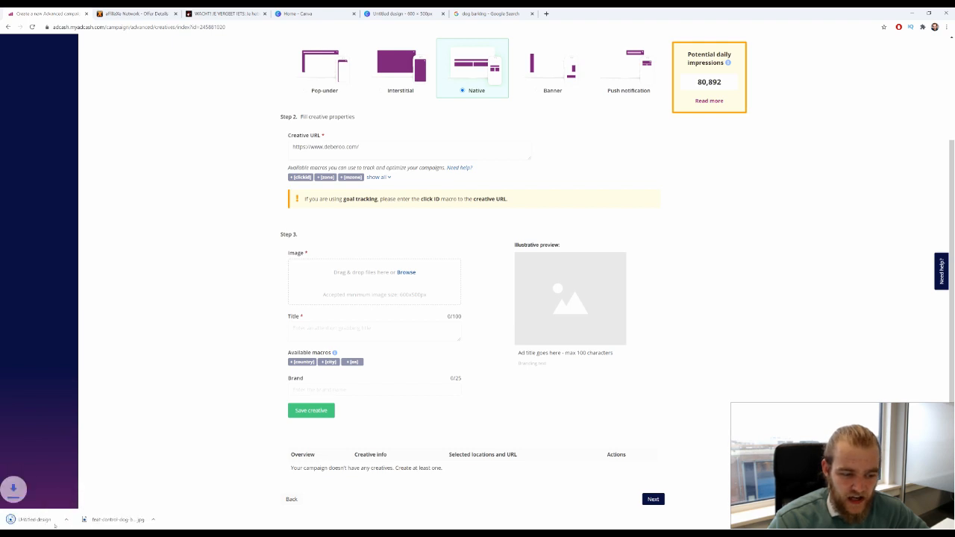
left_click_drag(55, 524, 368, 300)
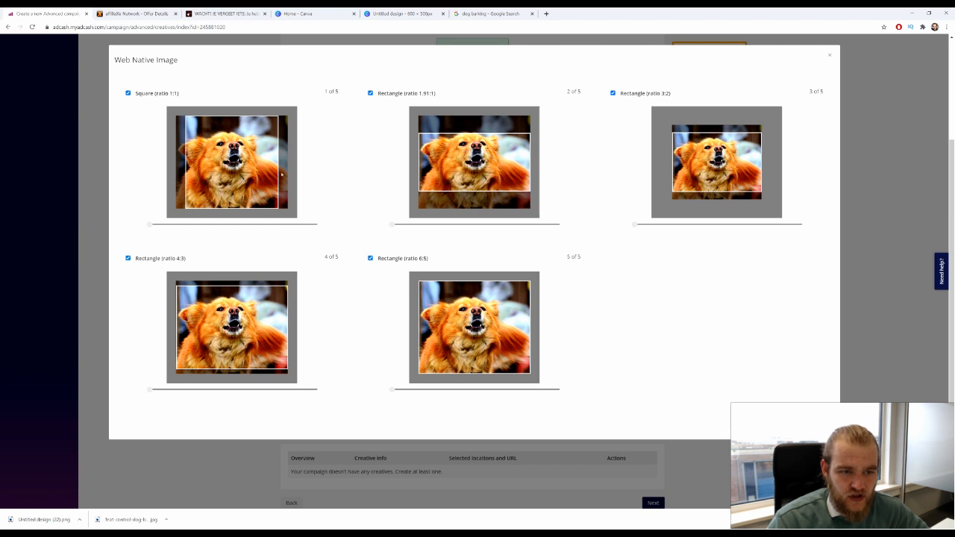
Reposition the dog within the square, 3:2 and 4:3 crop frames and accept the native image crops.
left_click_drag(237, 170, 248, 170)
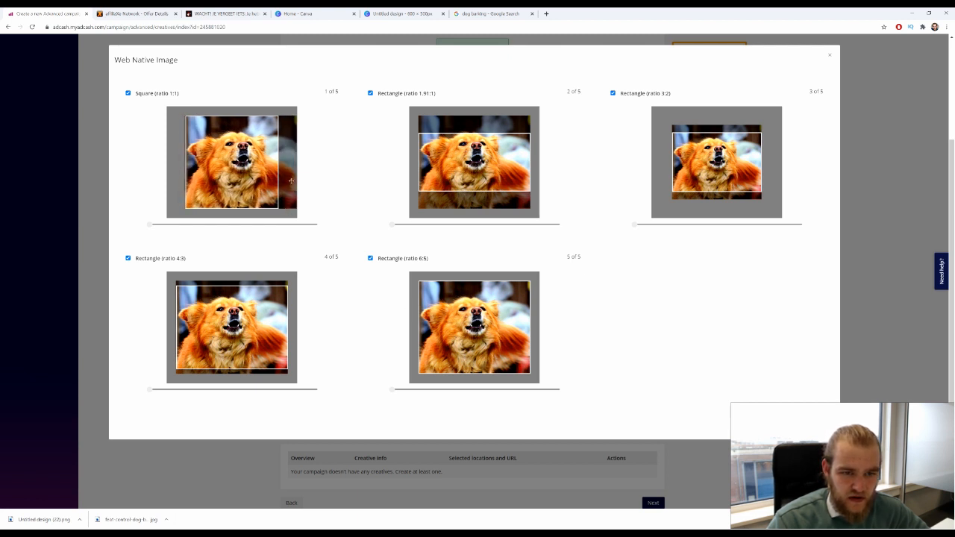
left_click_drag(282, 179, 278, 178)
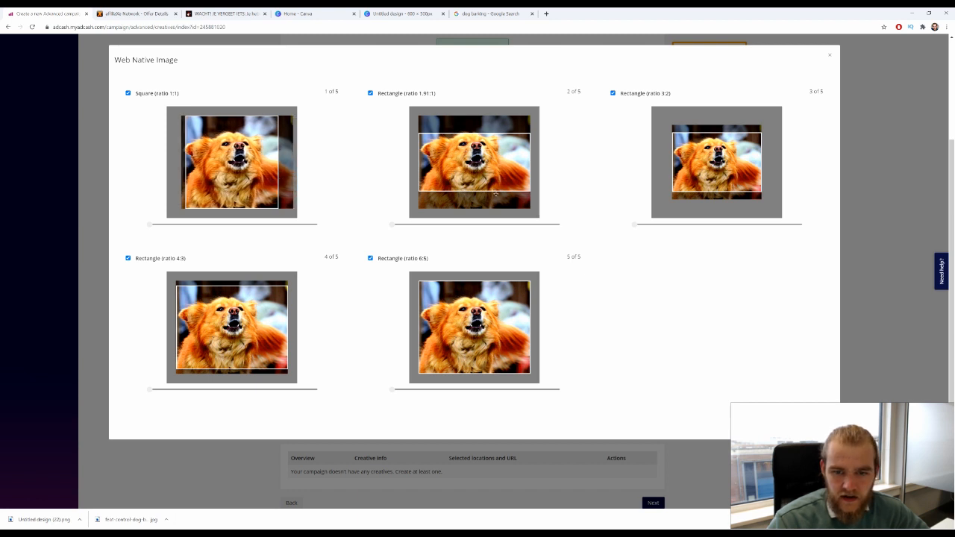
left_click_drag(495, 194, 498, 177)
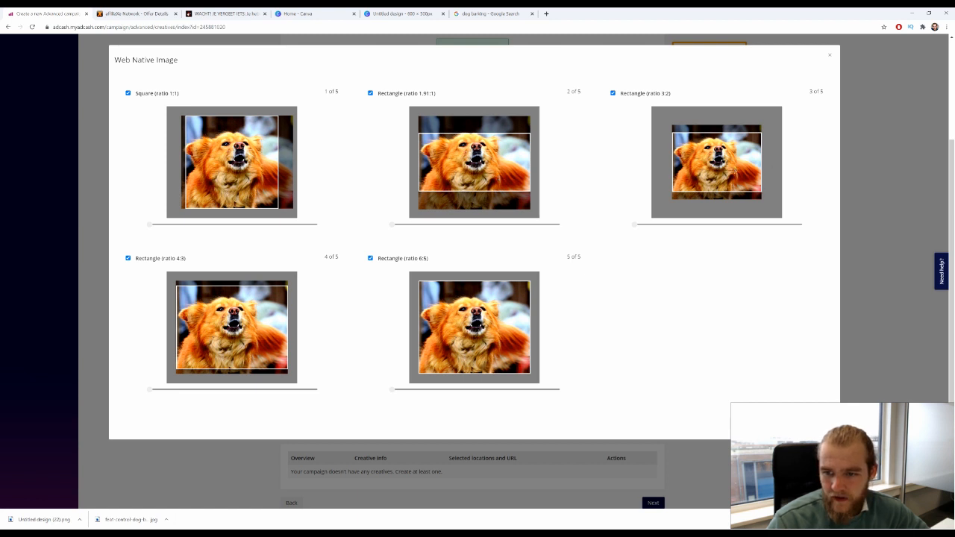
left_click_drag(735, 170, 715, 159)
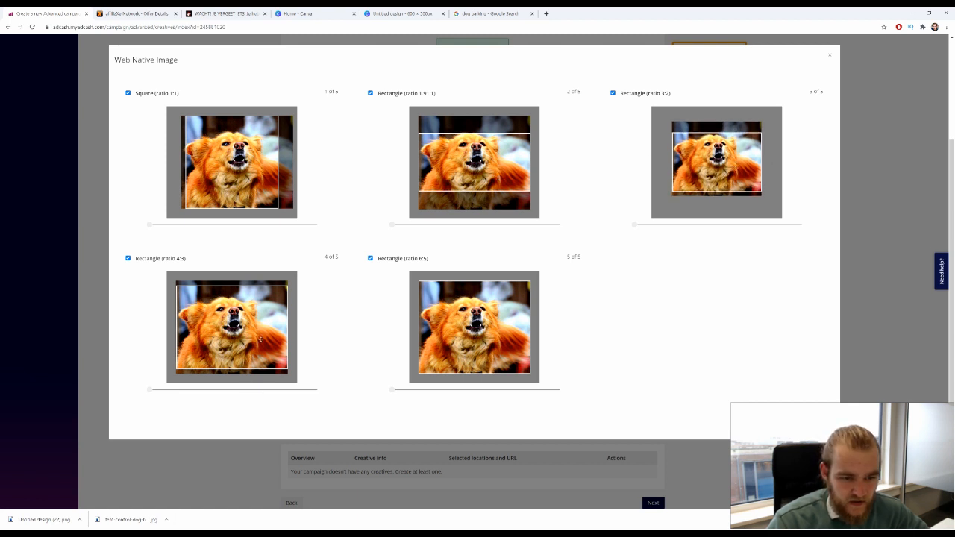
left_click_drag(261, 338, 263, 329)
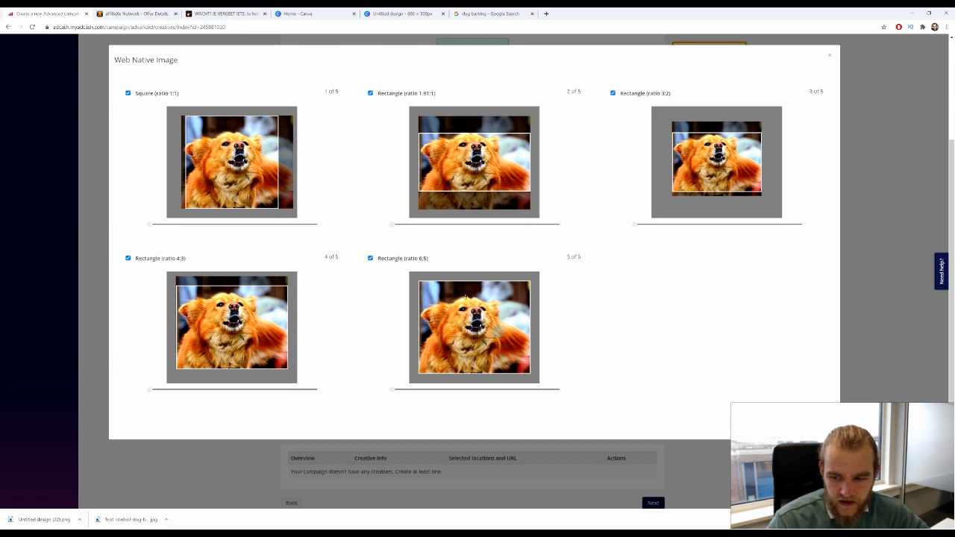
left_click(814, 421)
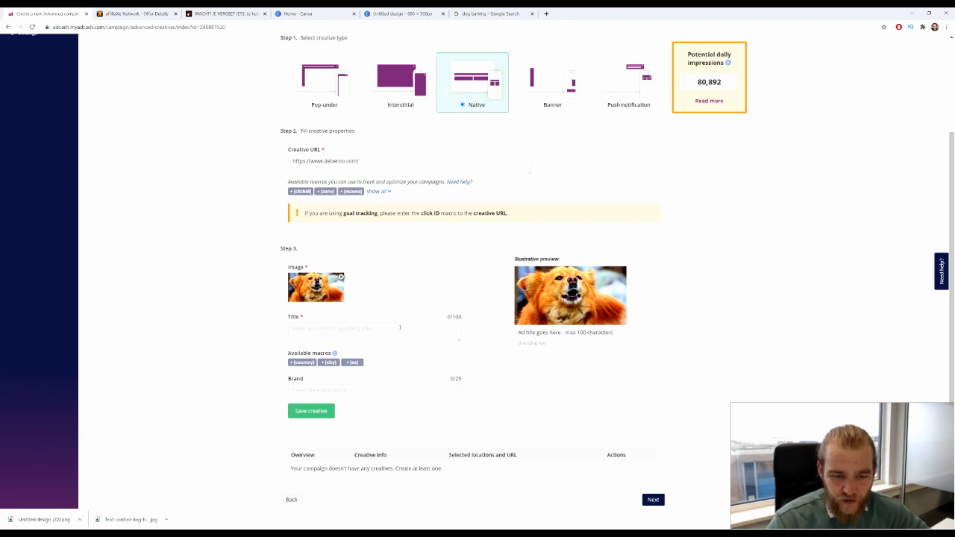
scroll(397, 331, "down", 1)
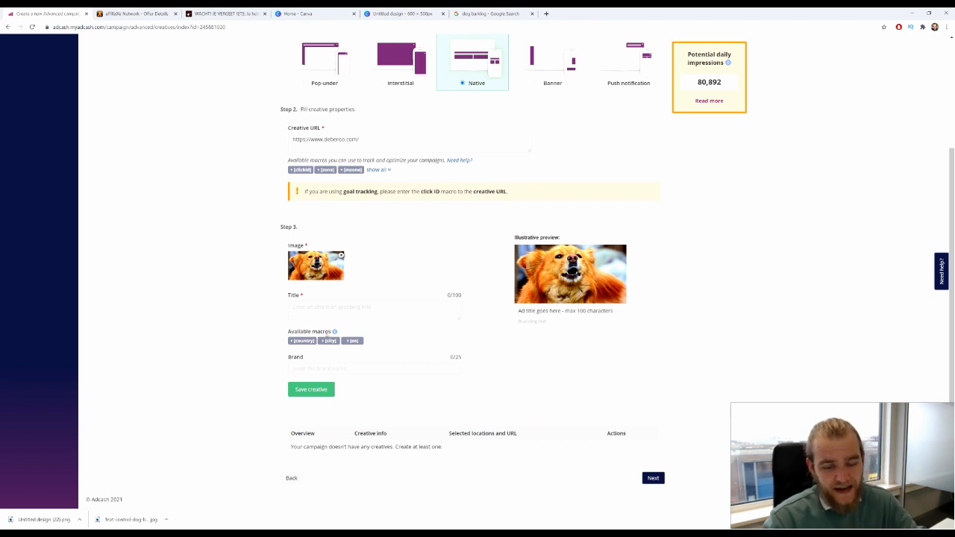
type("Do")
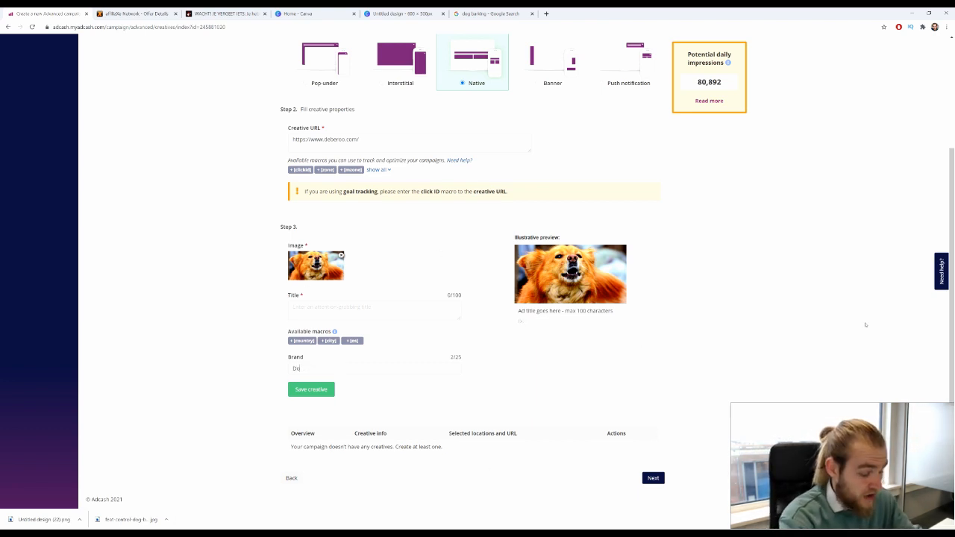
type("gTra")
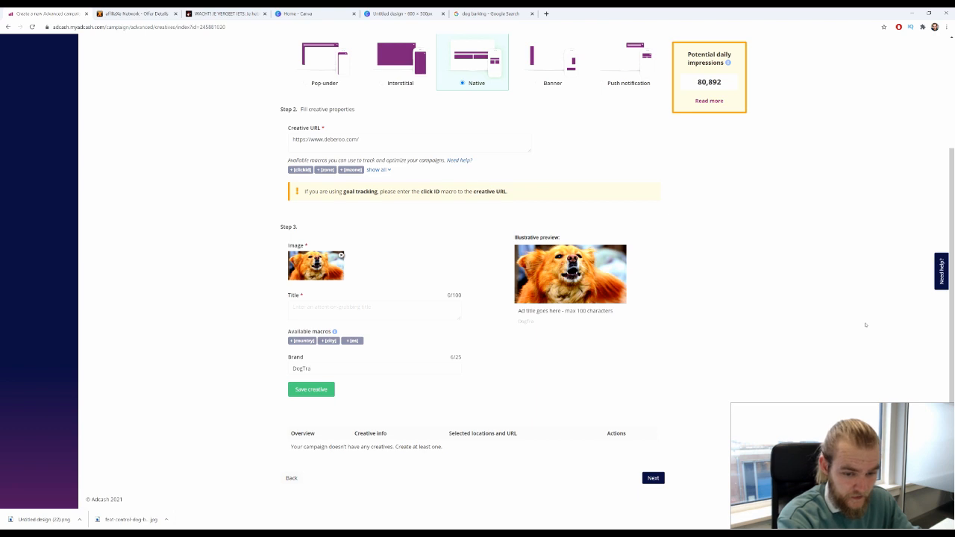
type("iner")
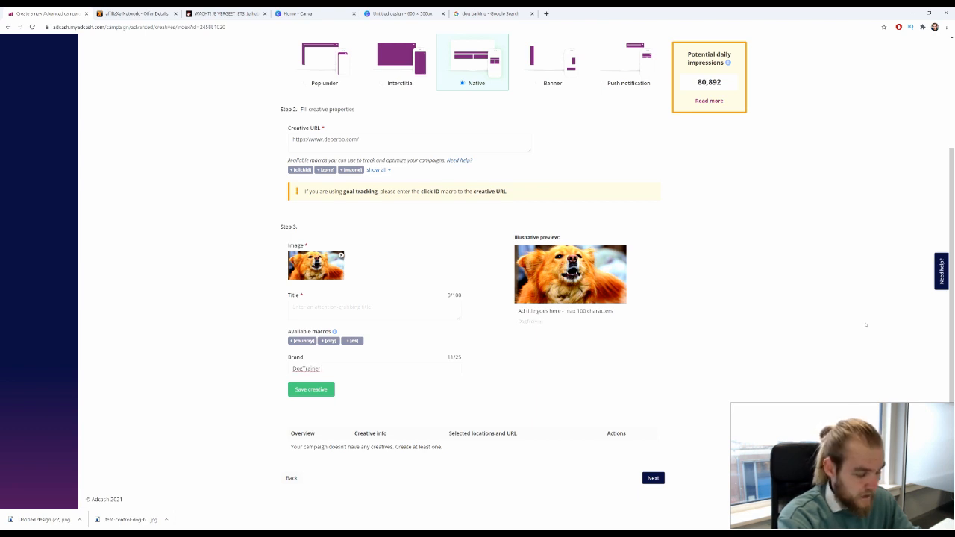
key("ctrl+a")
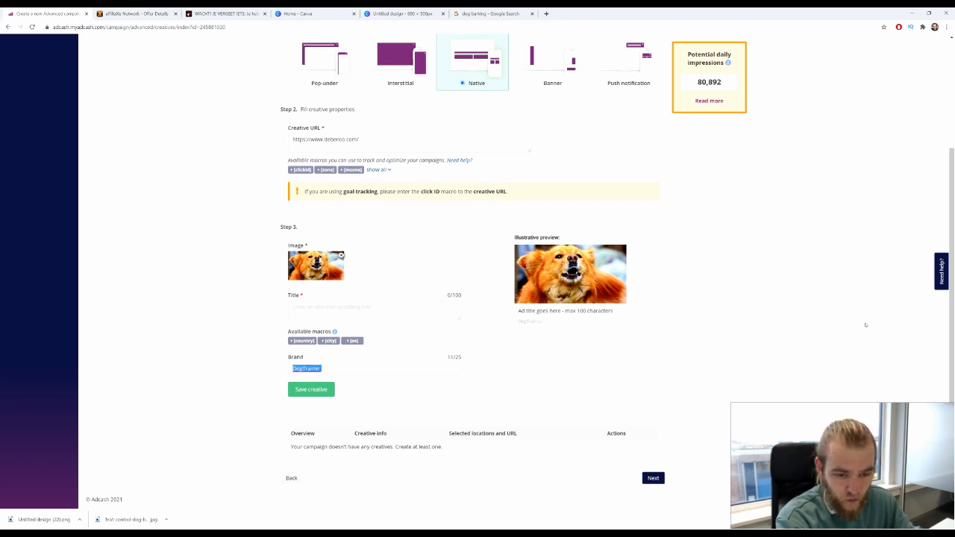
key("BackSpace")
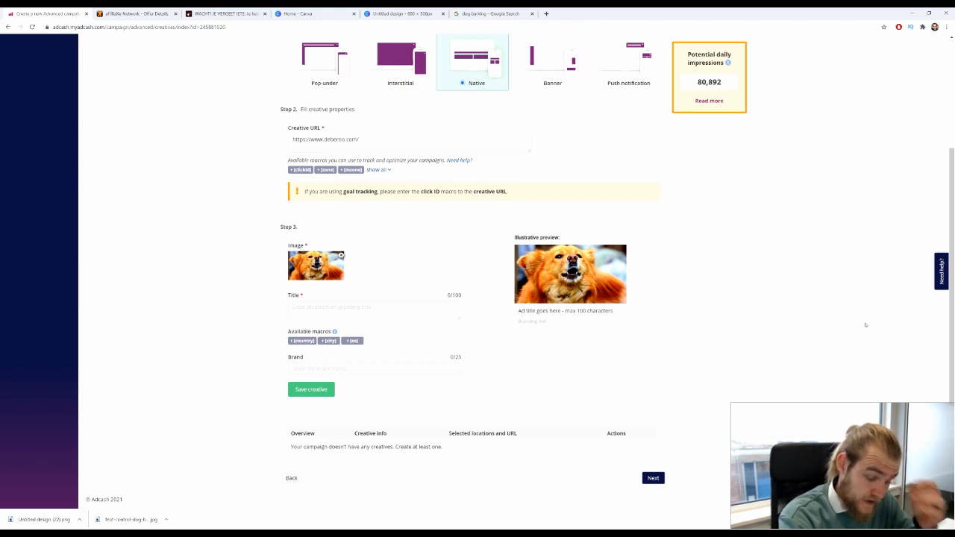
Enter "Dog Parenthood Explained" as the brand of the native creative.
type("Dogs")
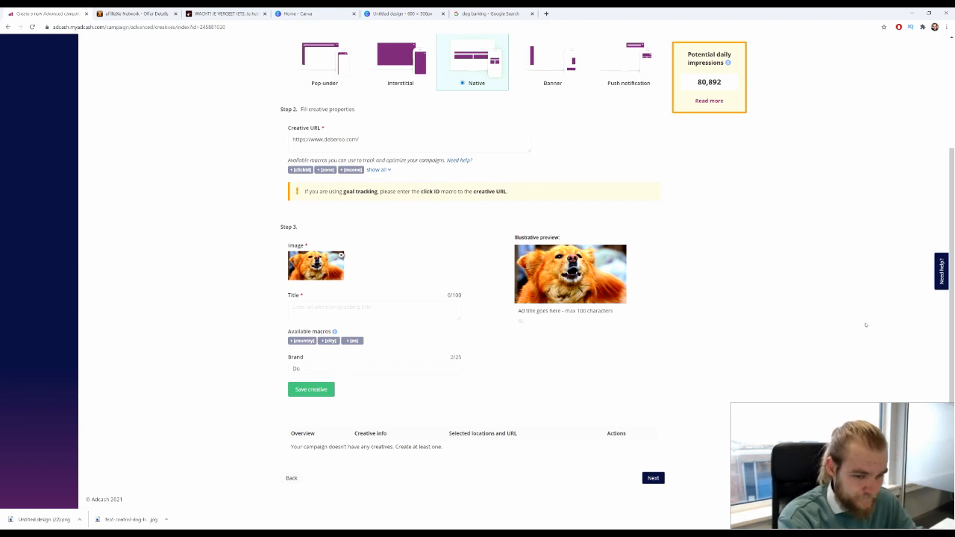
key("BackSpace")
key("BackSpace")
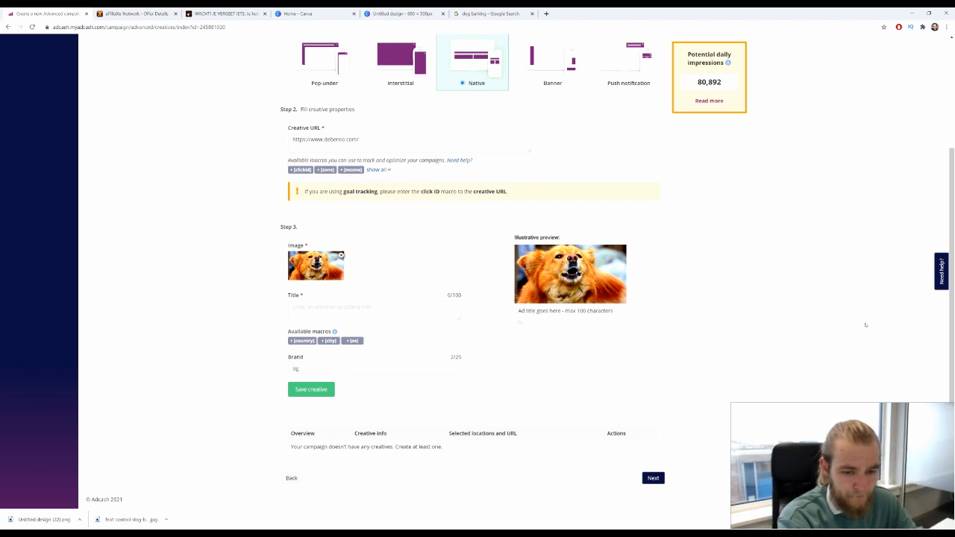
type("og")
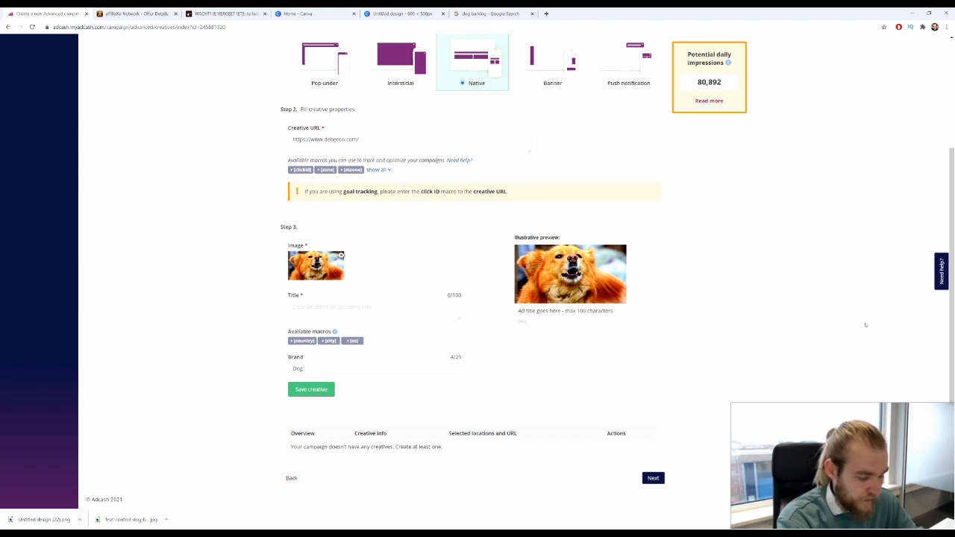
type(" care")
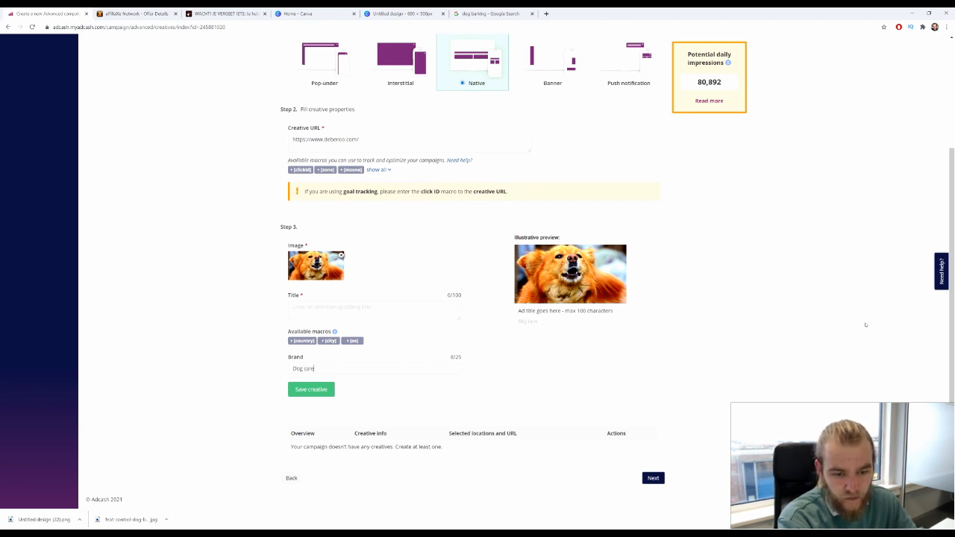
type("ca")
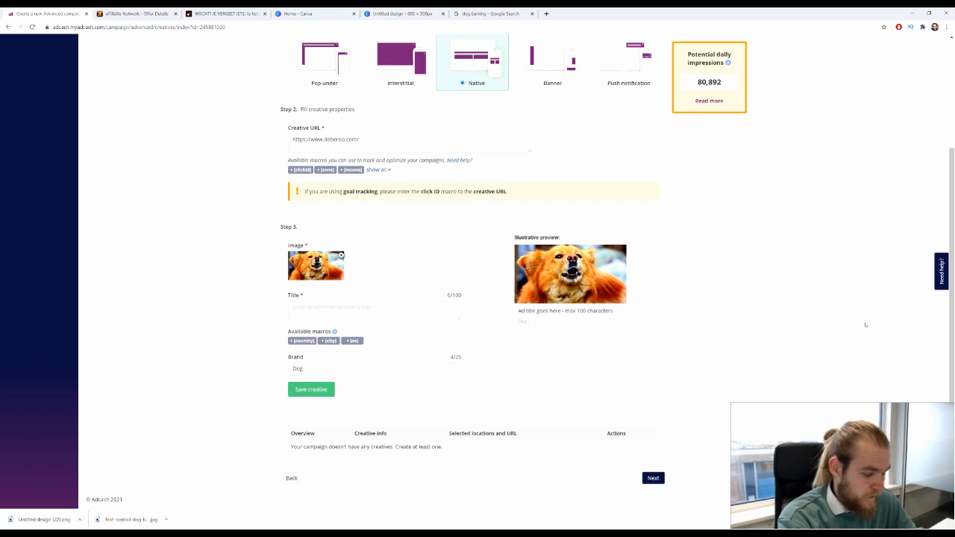
type("Parenthood")
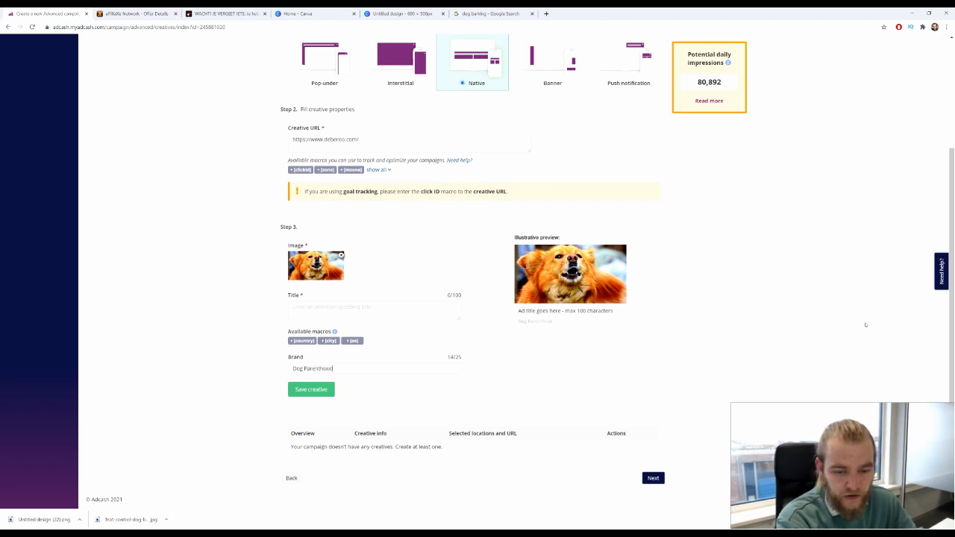
type(" Explained")
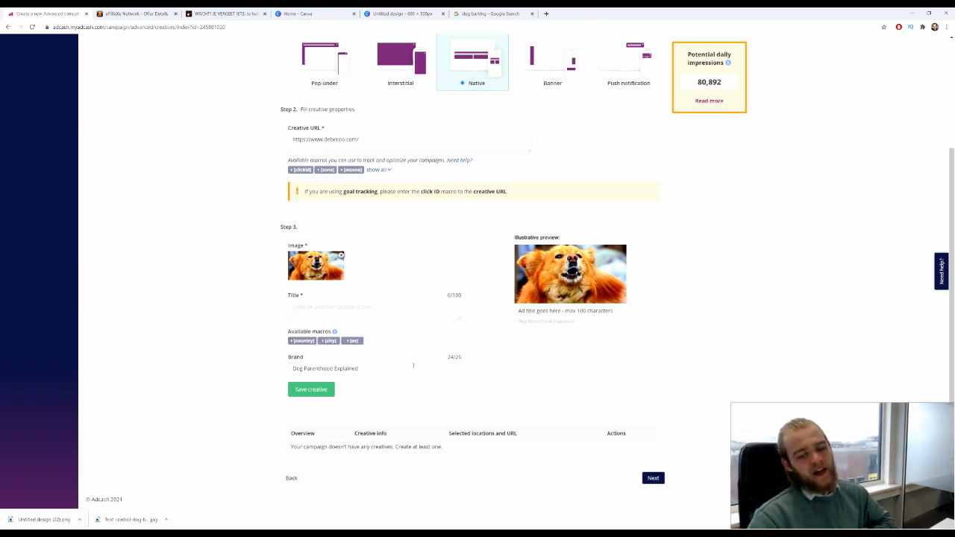
key("ctrl+a")
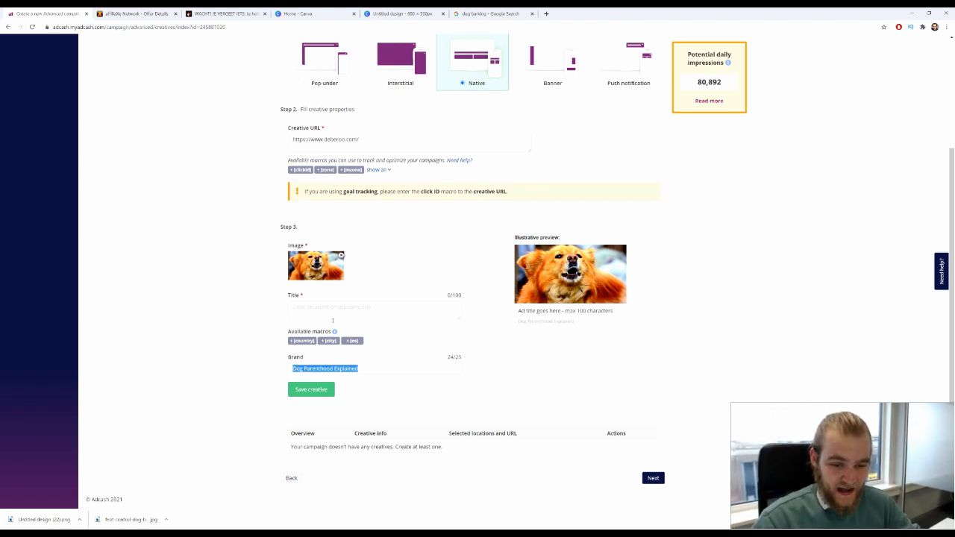
Enter "Unbelievable Results After Study on Barking Dogs!" as the title of the native creative.
left_click(333, 309)
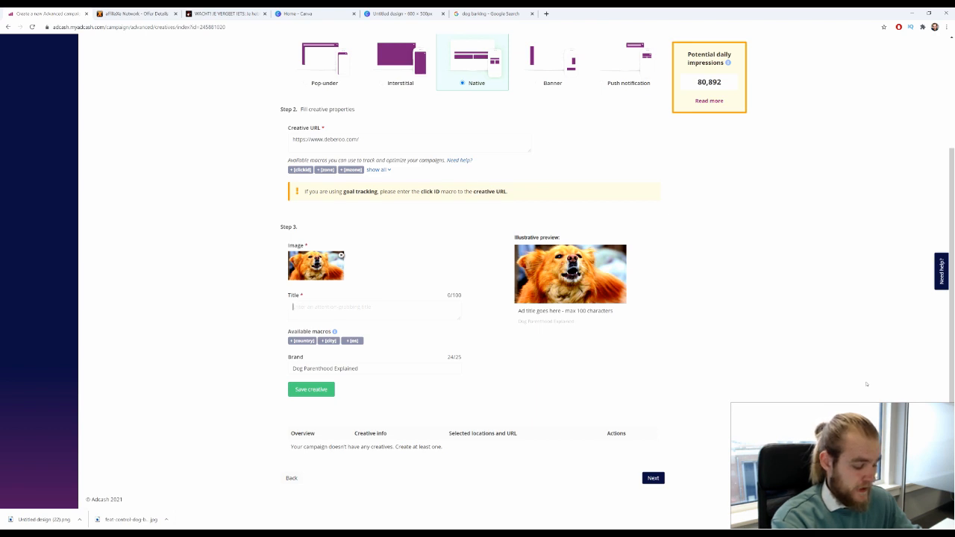
type("Unteliev")
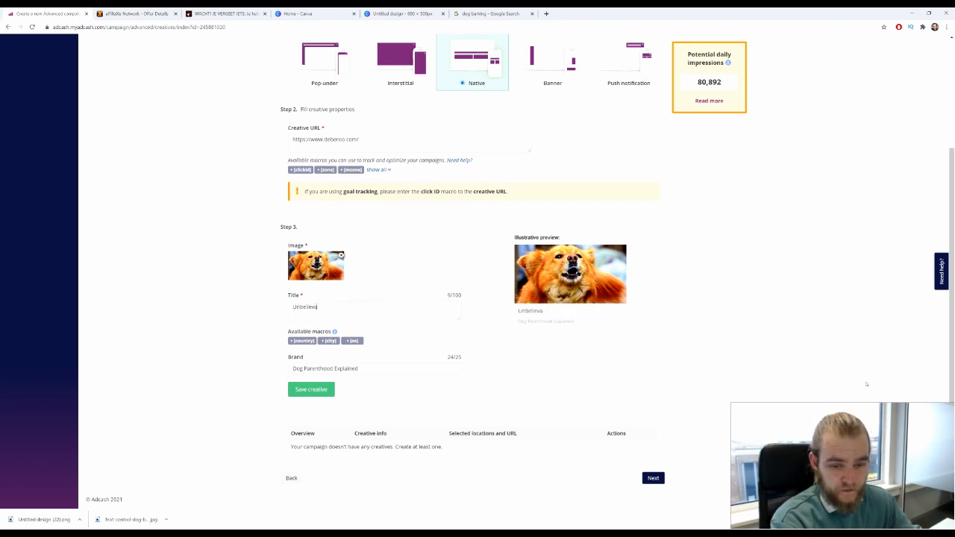
type("ab")
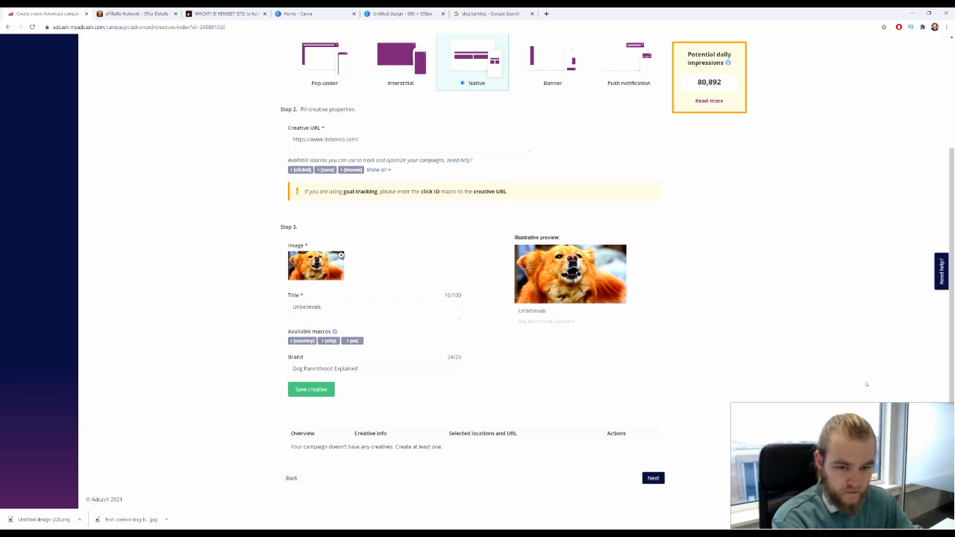
type("le Results")
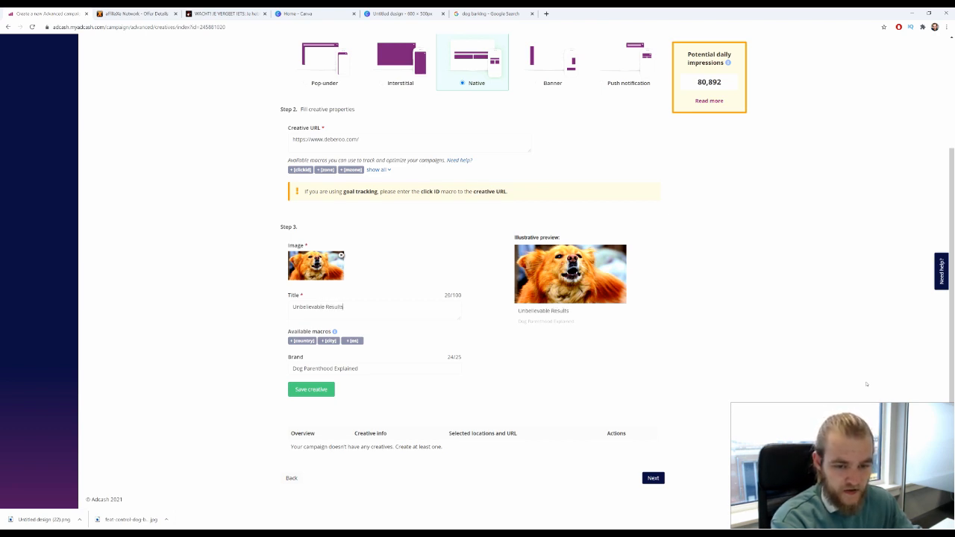
type(" adA")
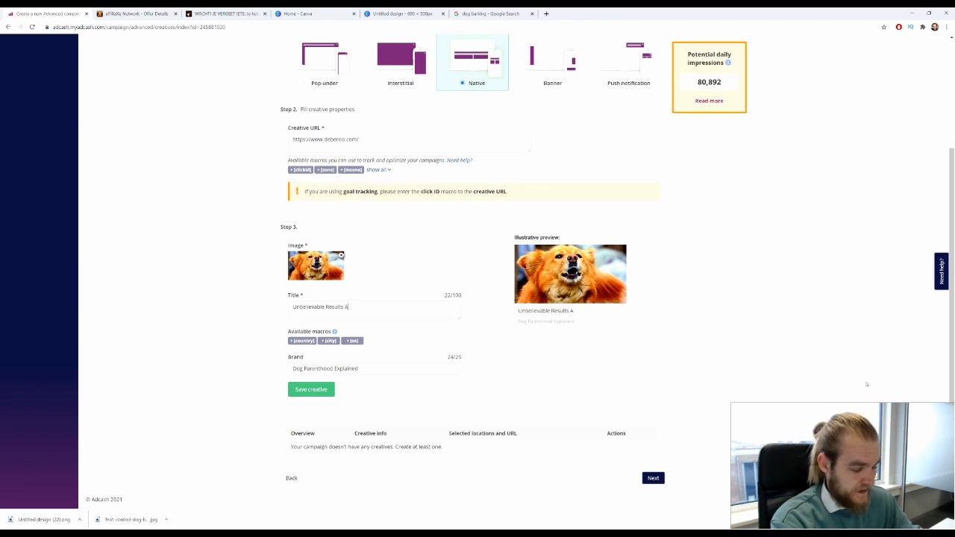
type("fter ")
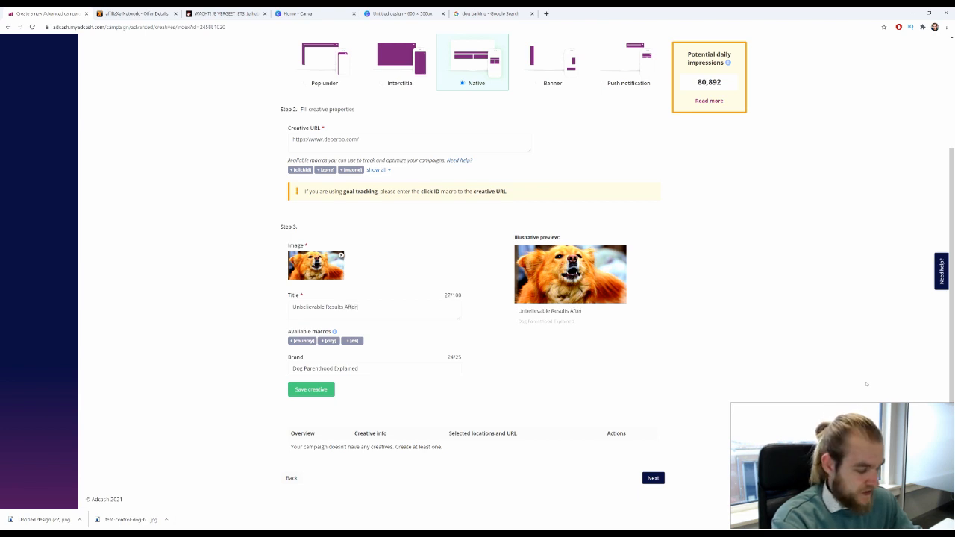
type("Study on")
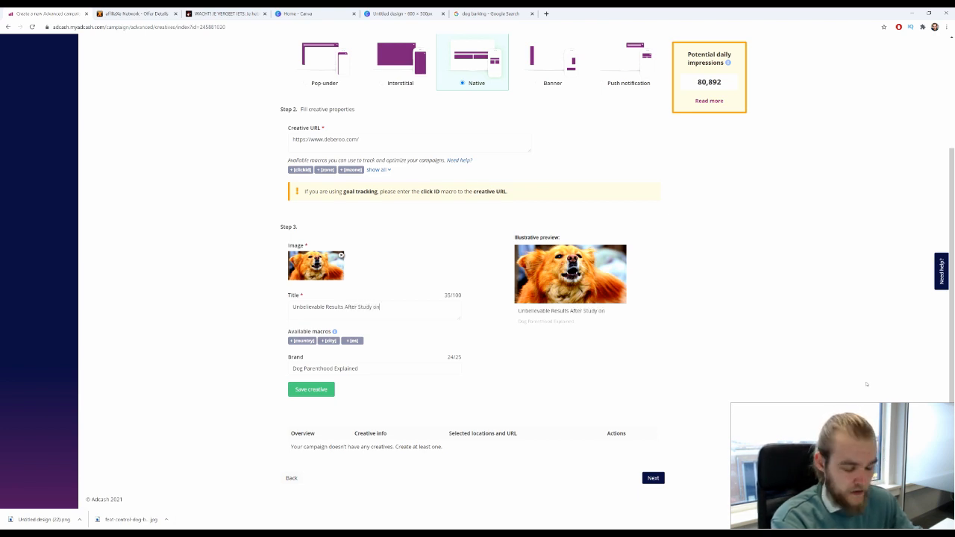
type(" Ba")
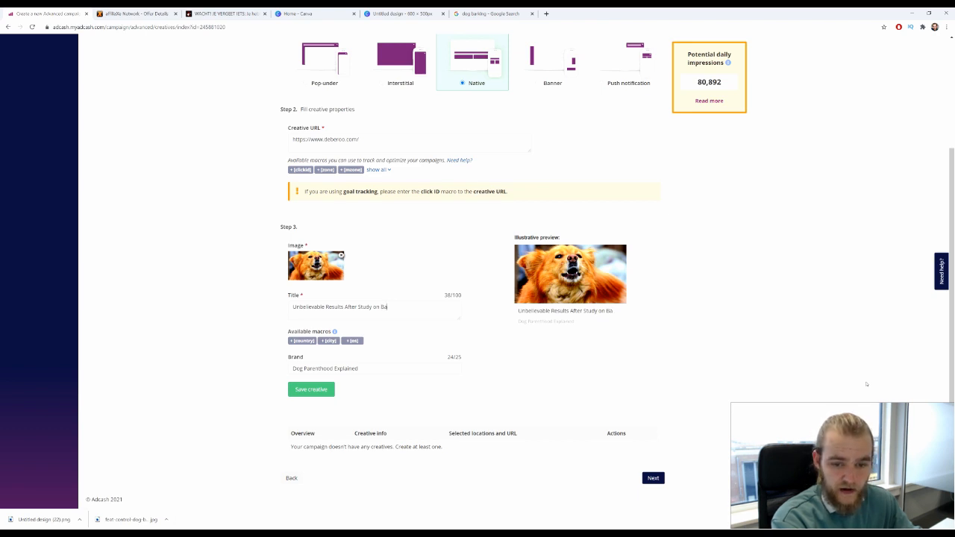
type("rking Do")
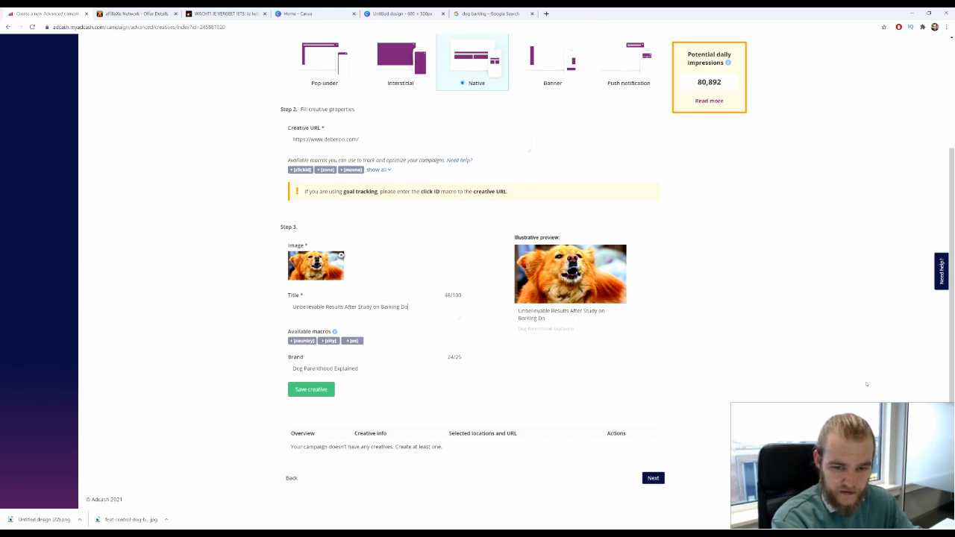
type("gs!")
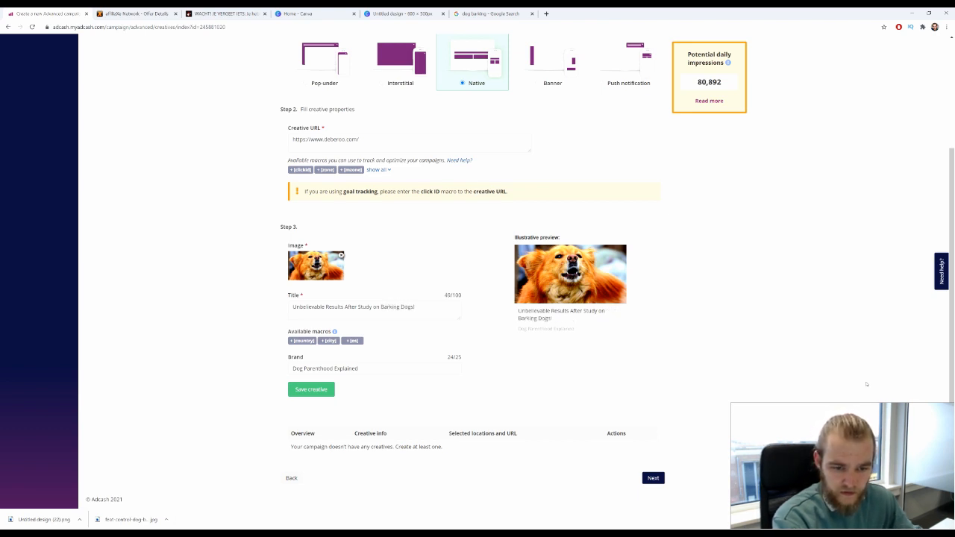
Extend the title with a second sentence reading "This Tool Will Learn Your Dog to Stop Barking Fore".
type("!TH")
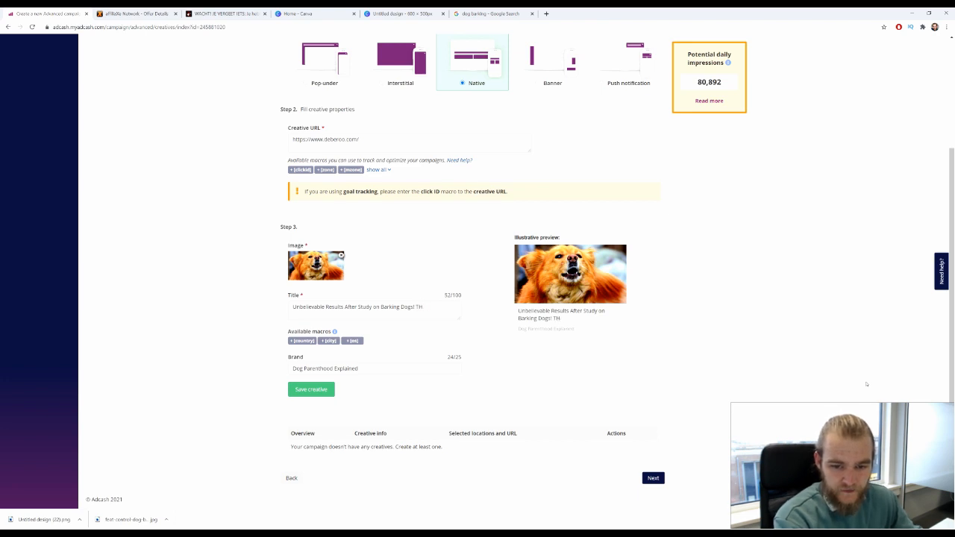
type("is ")
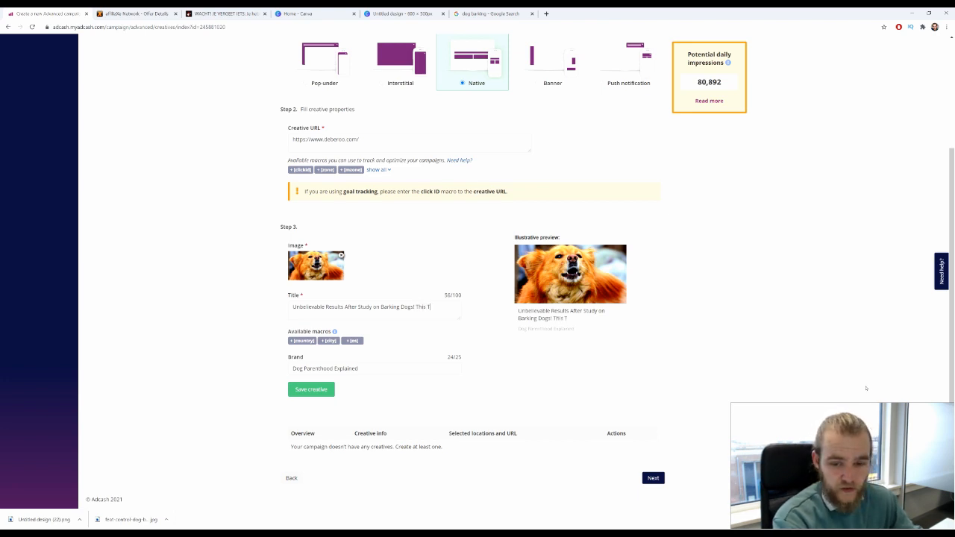
type("Tool W")
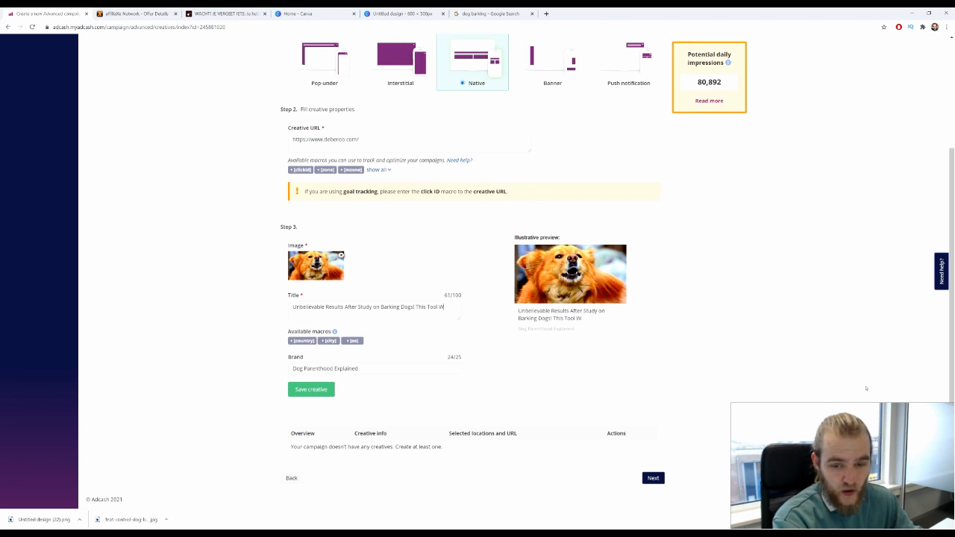
type("ill Le")
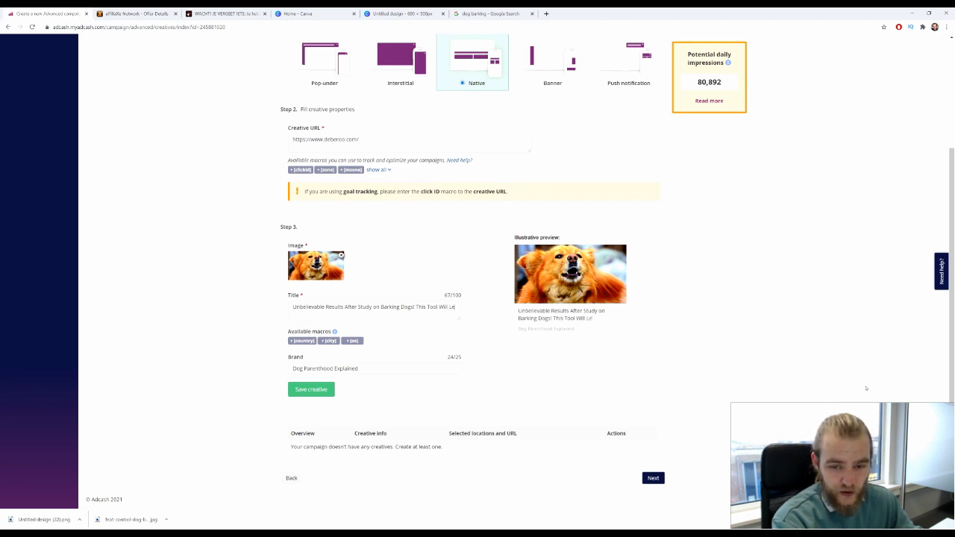
type("arn Yo")
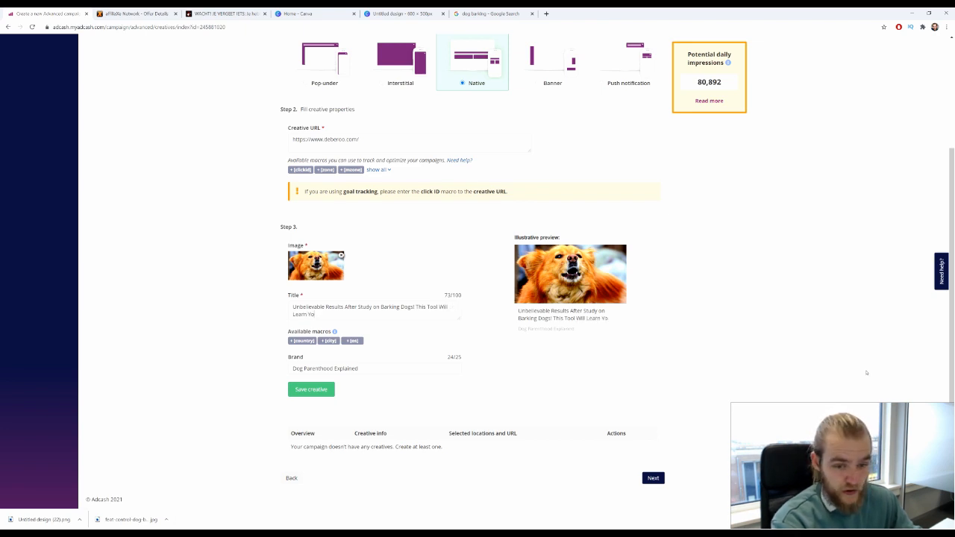
type("ur Dog to ")
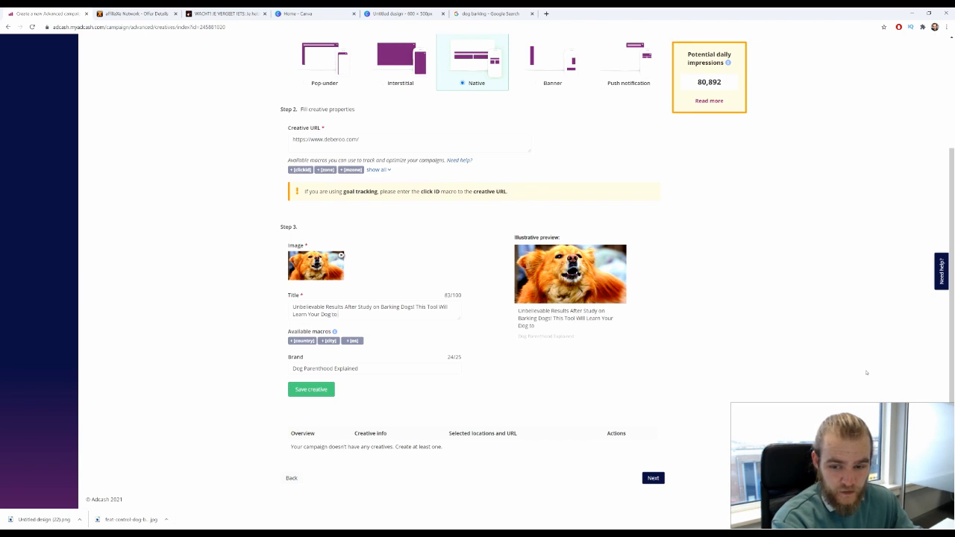
type("Stop B")
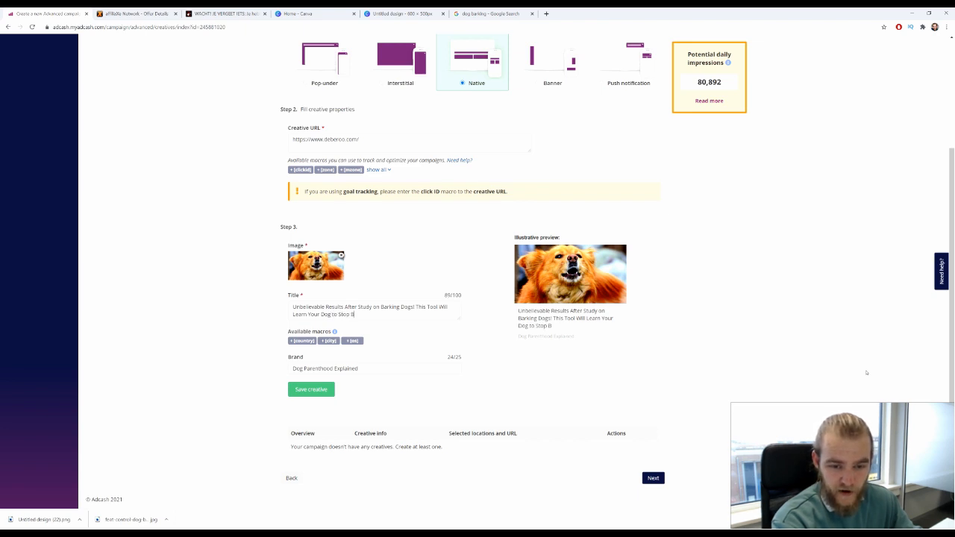
type("arking D")
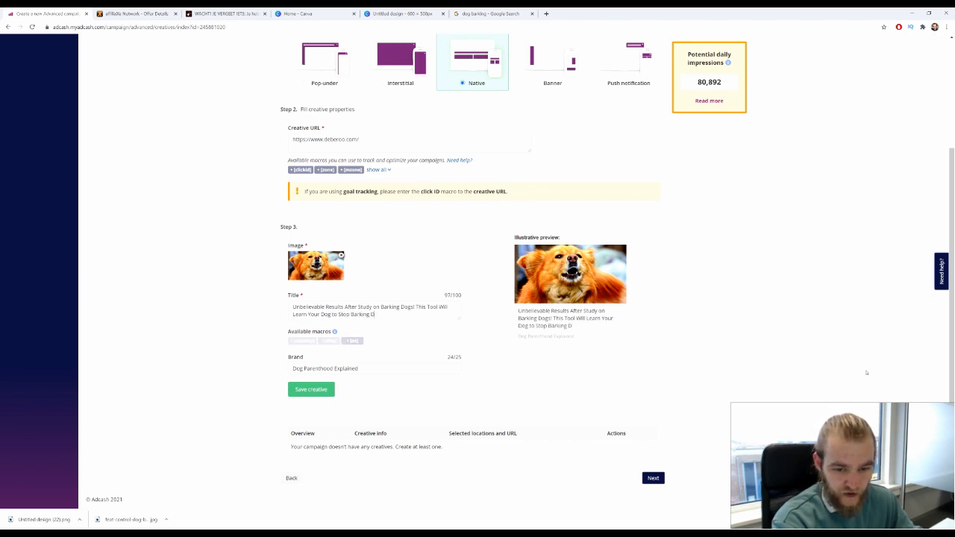
key("BackSpace")
type("Fore")
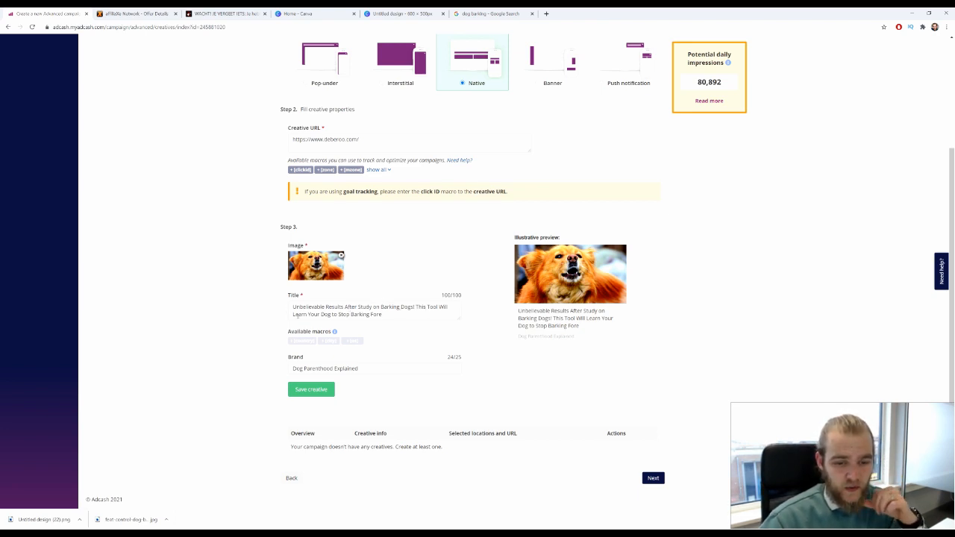
Change "Learn" to "Make" in the second sentence of the title.
double_click(298, 314)
type("M")
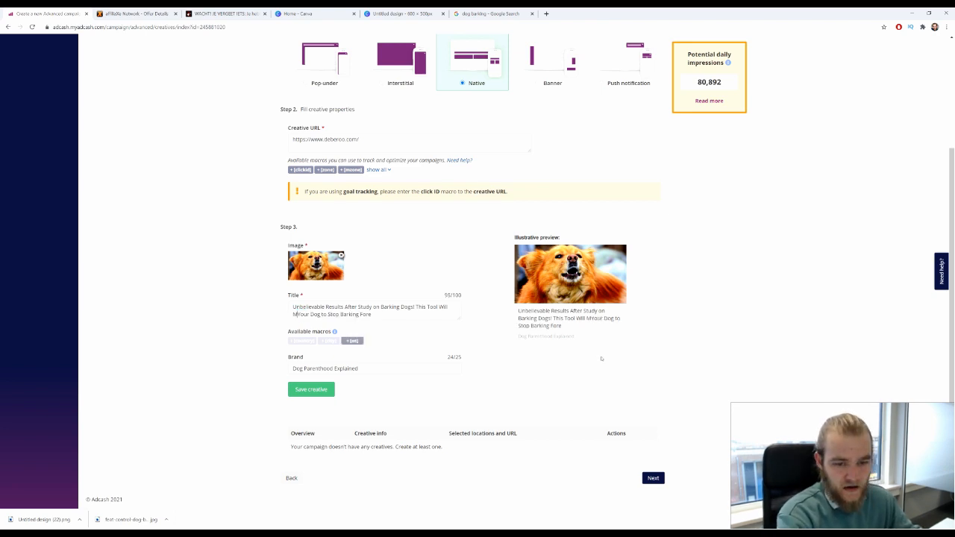
type("ake")
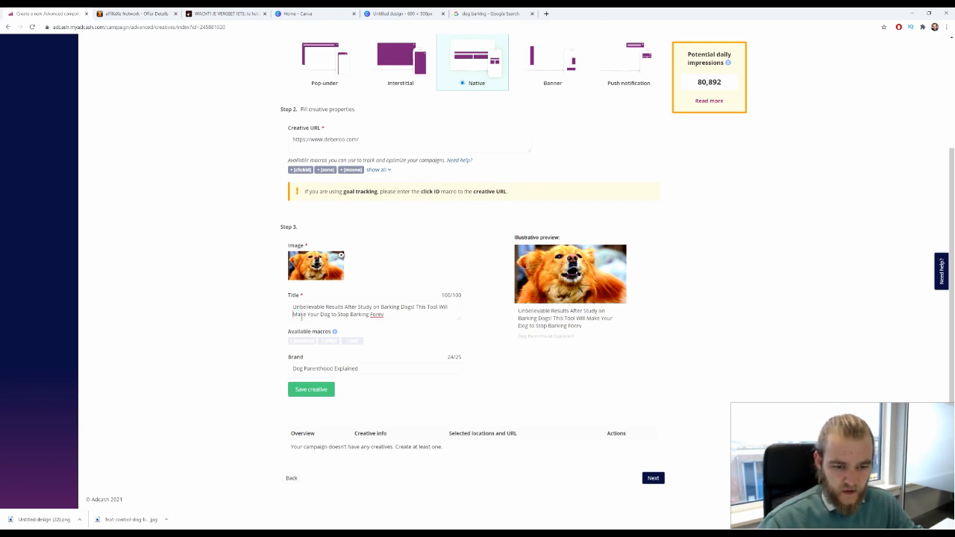
Replace "Make Your" with "Stop" in the second sentence of the title.
left_click_drag(292, 314, 319, 314)
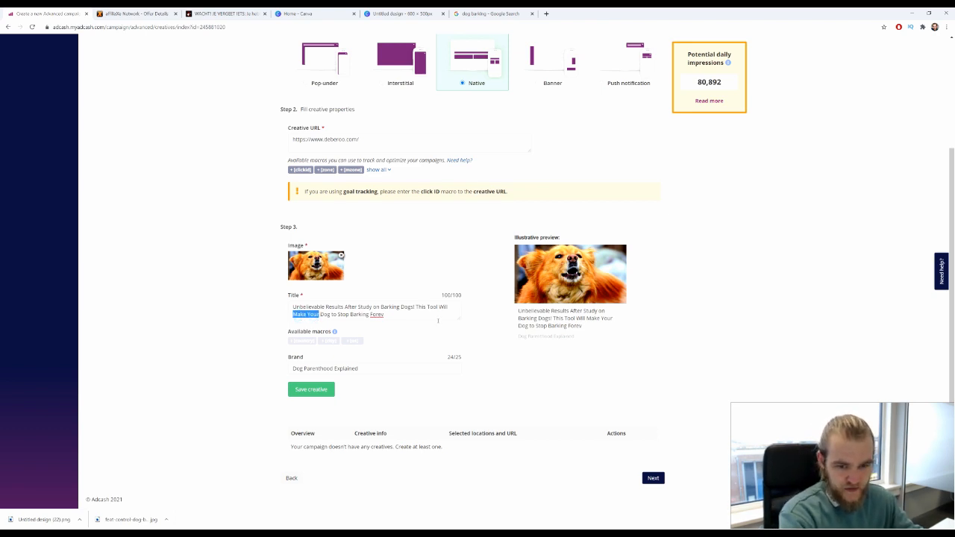
type("Stop")
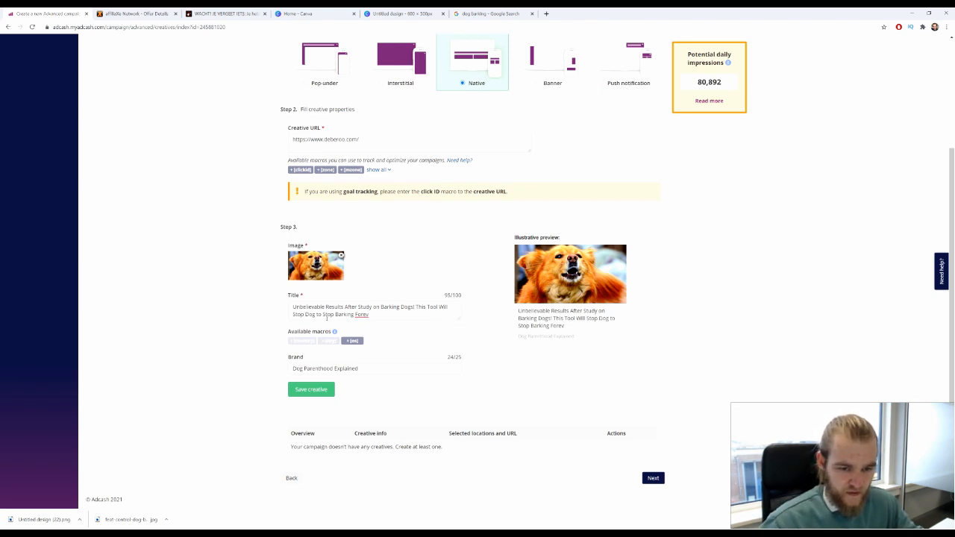
type(" Your")
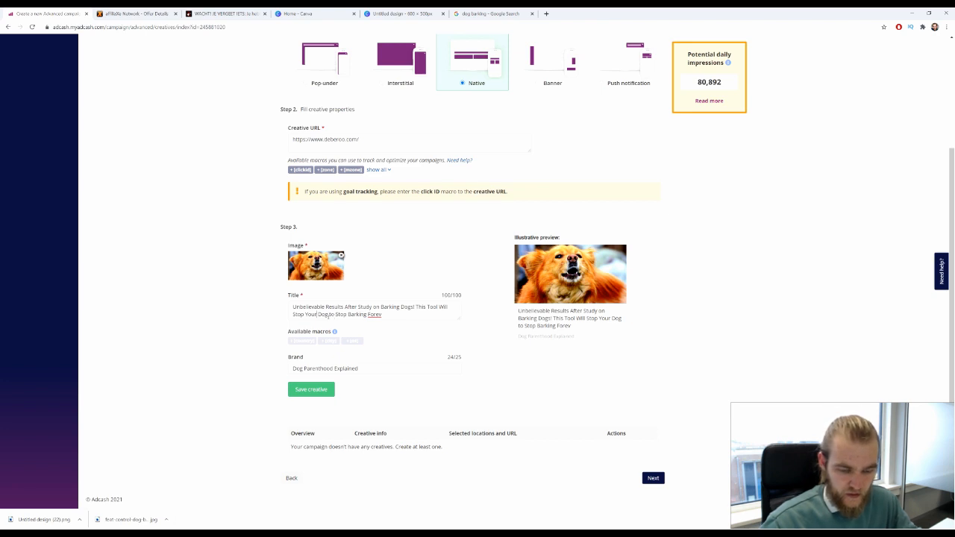
key("BackSpace")
key("BackSpace")
key("BackSpace")
key("BackSpace")
key("BackSpace")
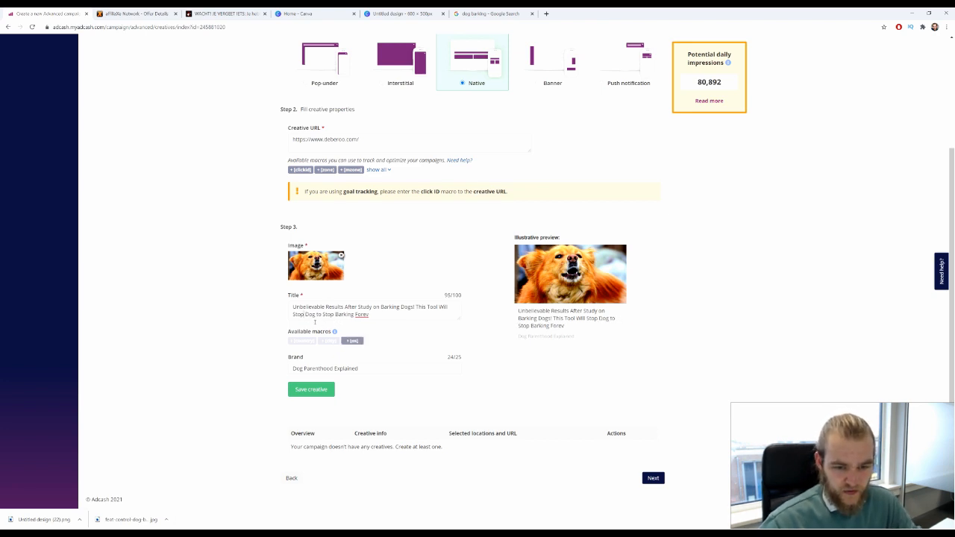
Finish the title as "Unbelievable Results After Study on Barking Dogs. This Tool Will Stop the Barking Forever!" and save the native creative.
left_click_drag(335, 314, 303, 314)
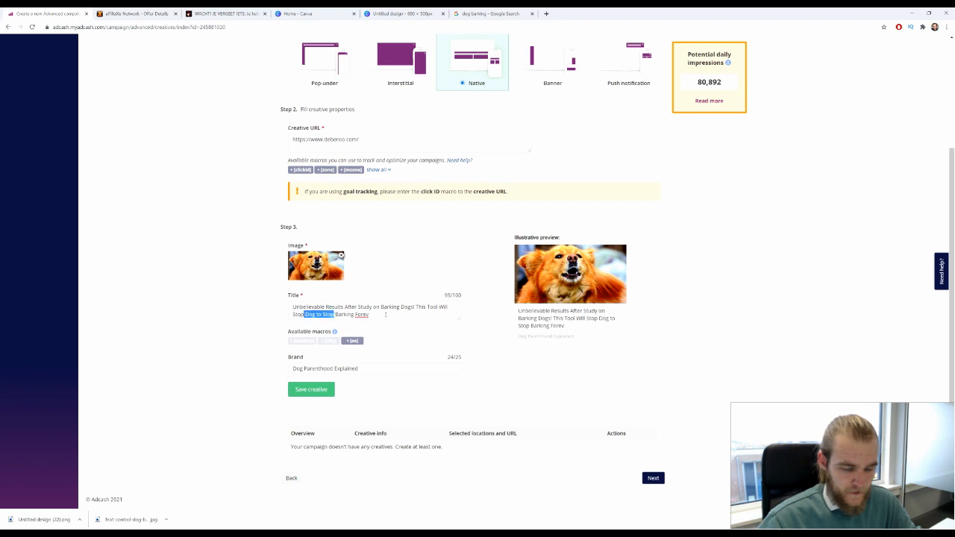
type("the")
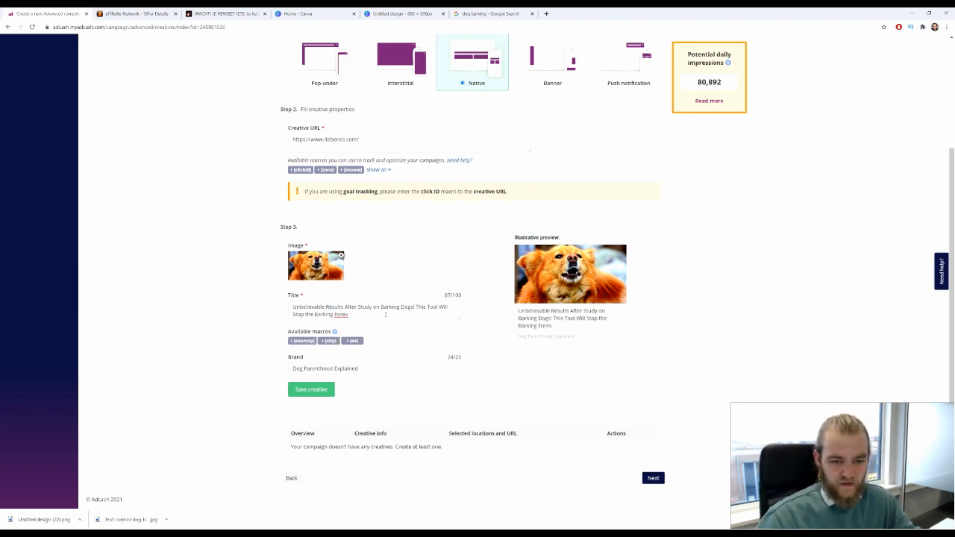
type("er!")
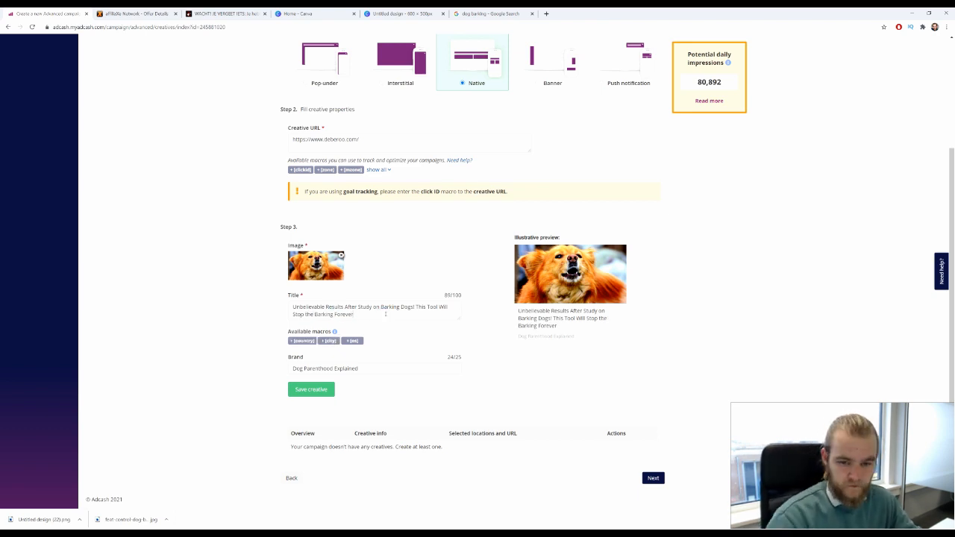
type(".")
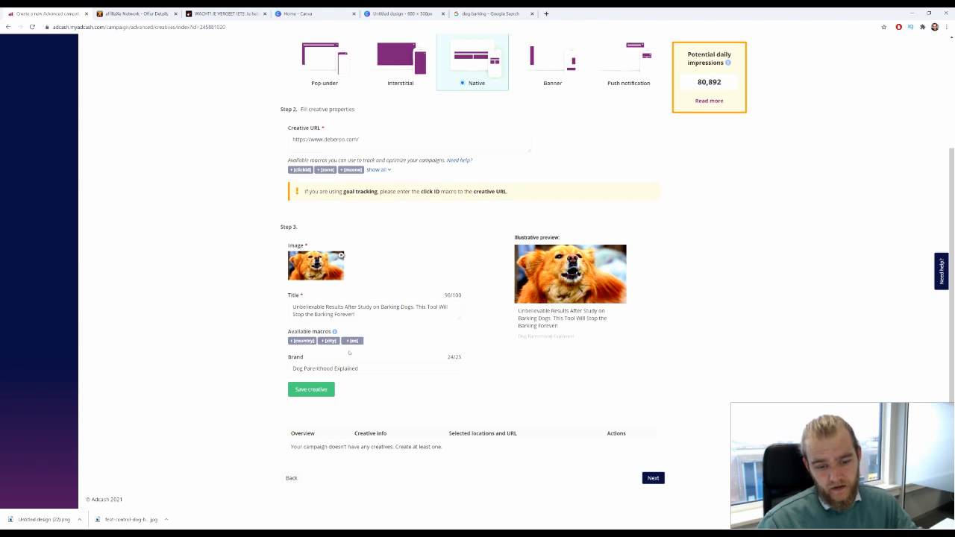
left_click(311, 389)
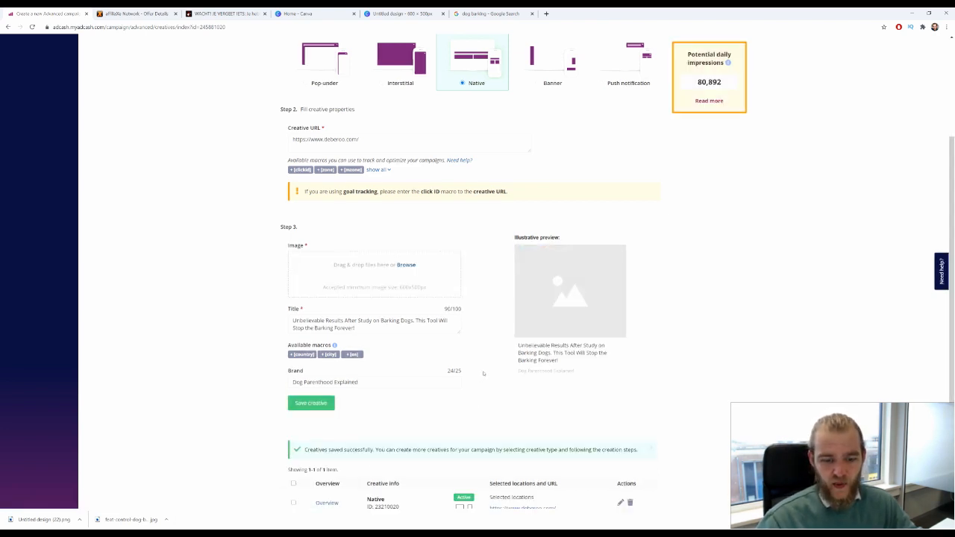
scroll(485, 373, "down", 1)
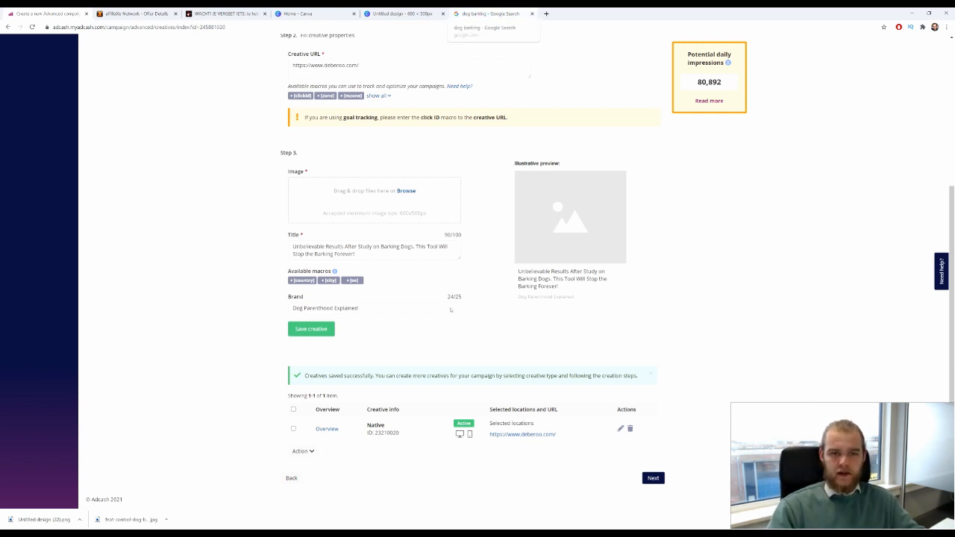
Switch to the Google image results for "dog barking" and browse them for other dog photos.
left_click(491, 12)
scroll(367, 209, "down", 3)
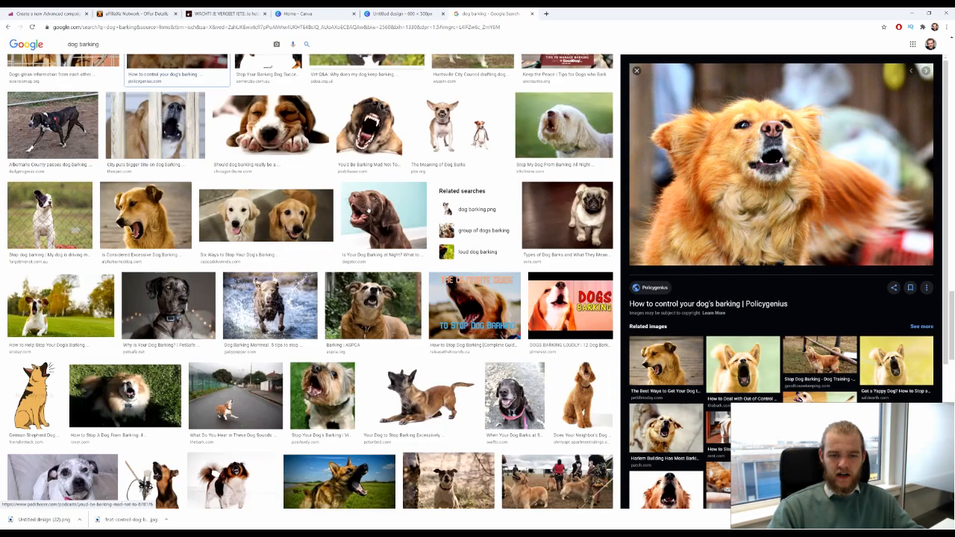
scroll(368, 213, "up", 4)
scroll(371, 215, "up", 15)
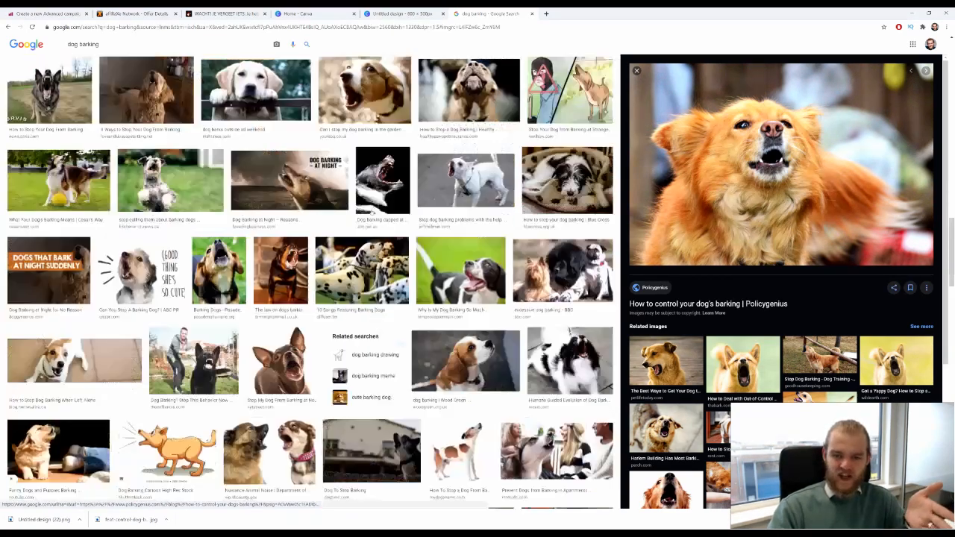
scroll(371, 215, "up", 3)
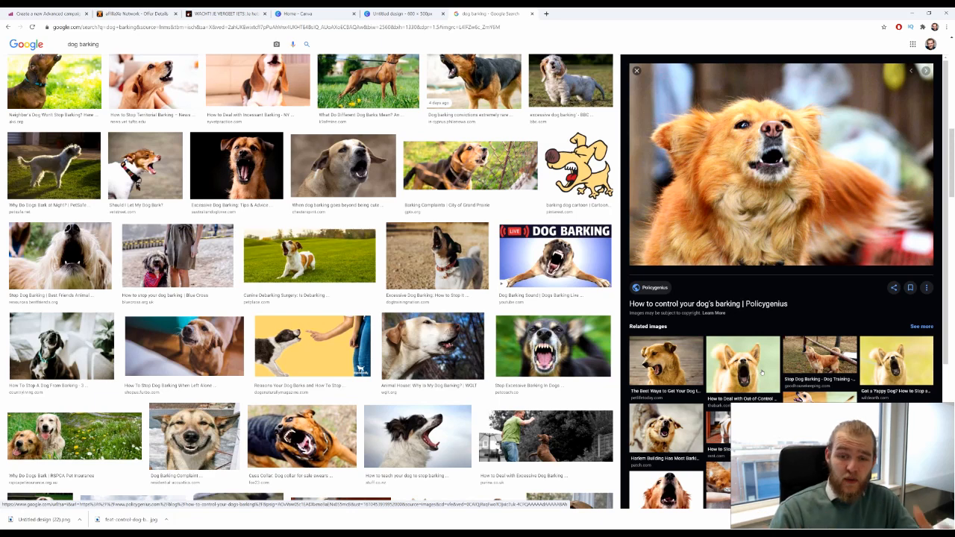
scroll(556, 296, "up", 10)
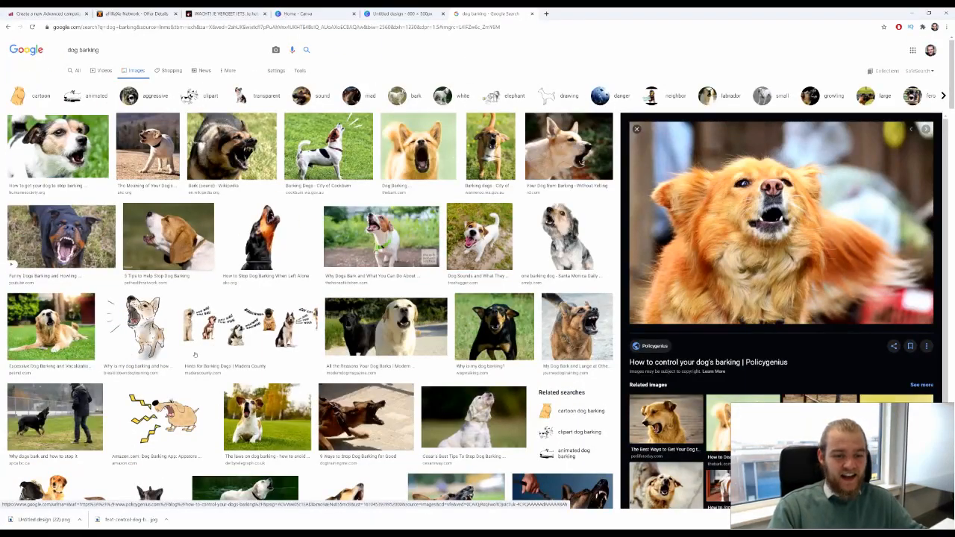
Save the growling Rottweiler photo from the dog barking image results to Downloads as a JPEG.
left_click(60, 236)
scroll(60, 236, "down", 1)
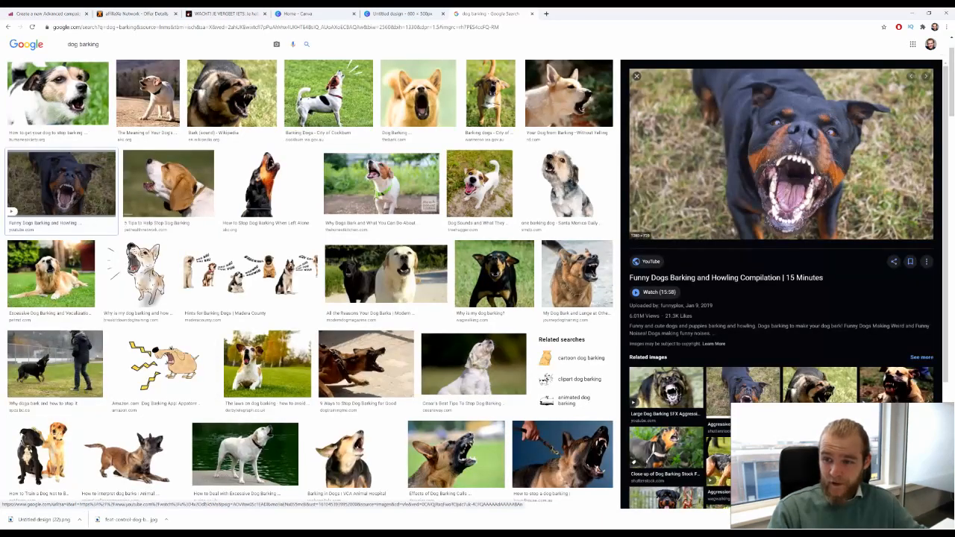
right_click(803, 171)
left_click(839, 236)
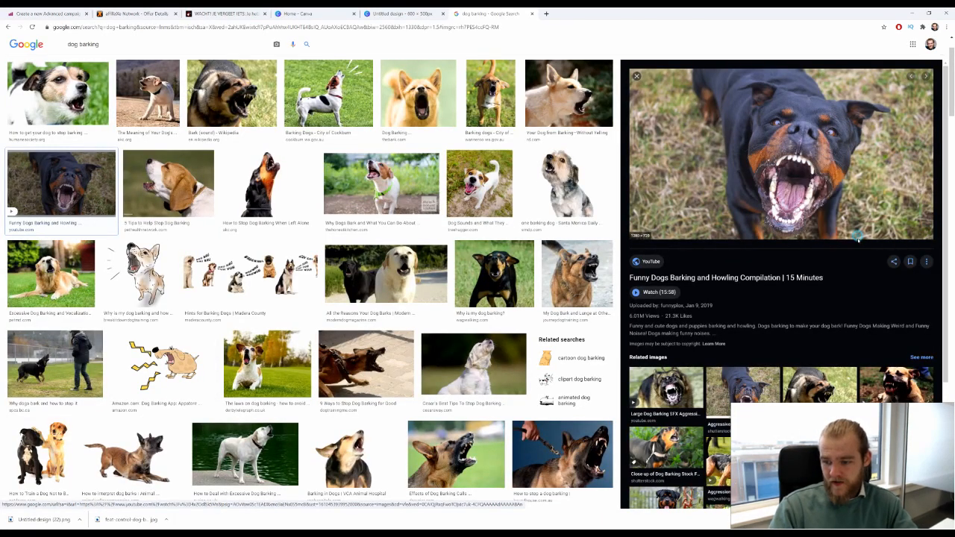
key("Return")
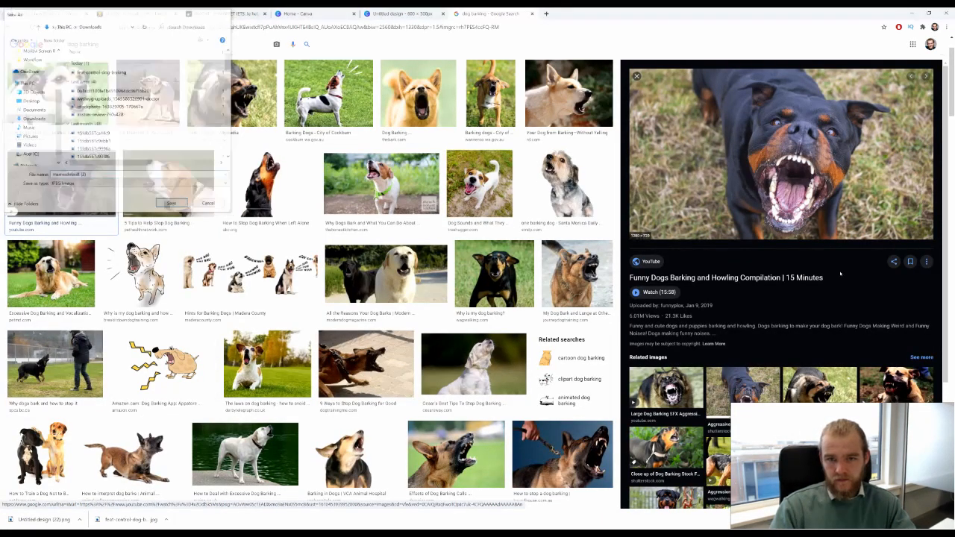
Switch to the Canva design, remove the orange dog photo from the canvas and upload the saved Rottweiler image.
left_click(403, 14)
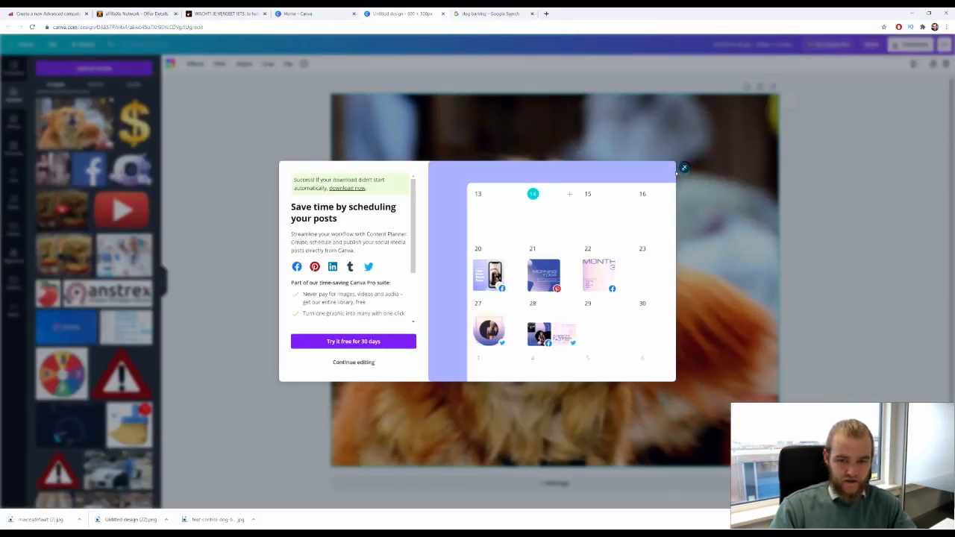
left_click(684, 166)
left_click(257, 233)
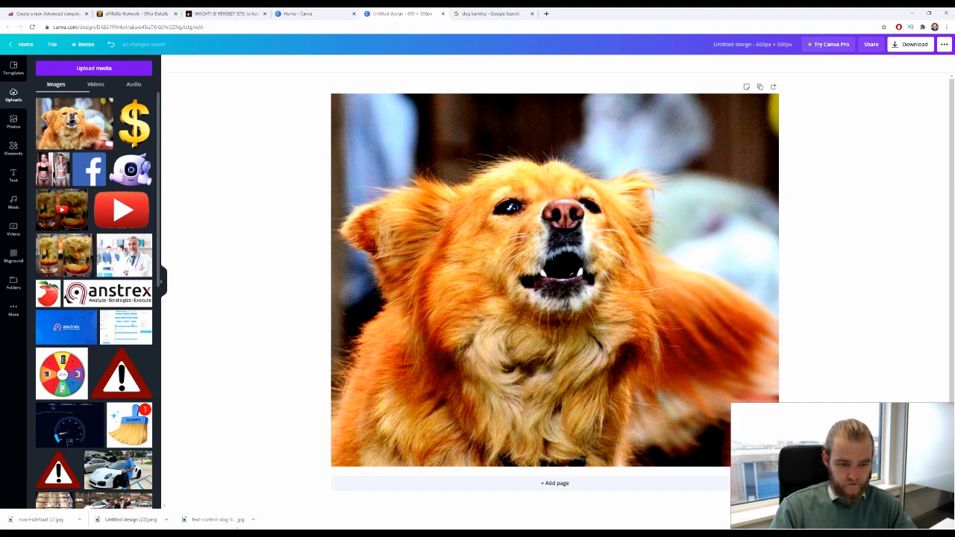
left_click(470, 366)
key("Delete")
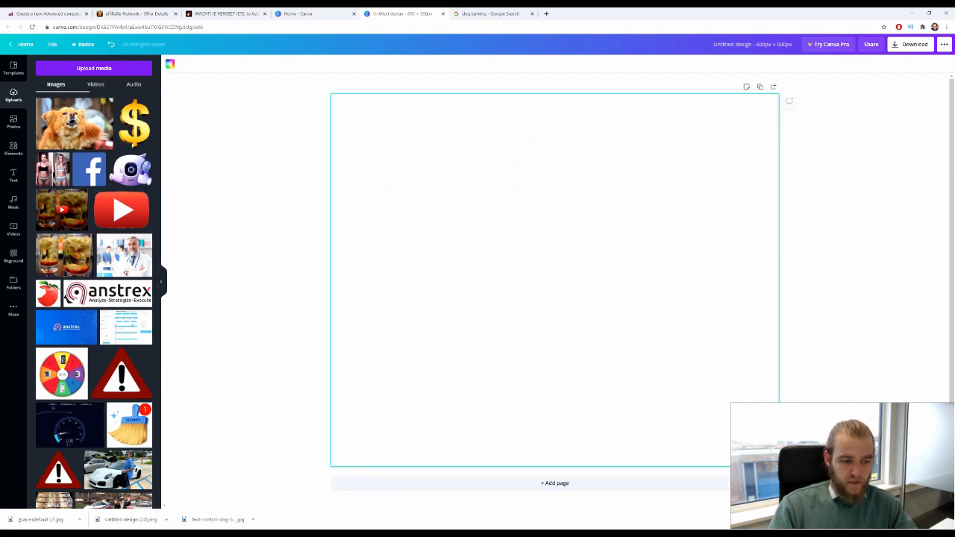
left_click_drag(20, 519, 81, 319)
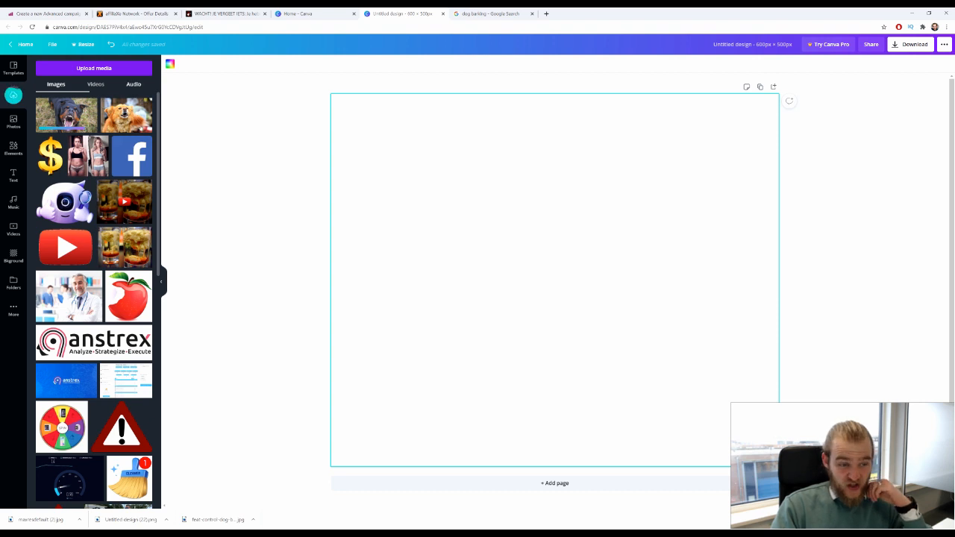
Fill the canvas with the uploaded Rottweiler photo, removing the orange dog photo placed by mistake.
left_click_drag(140, 126, 337, 278)
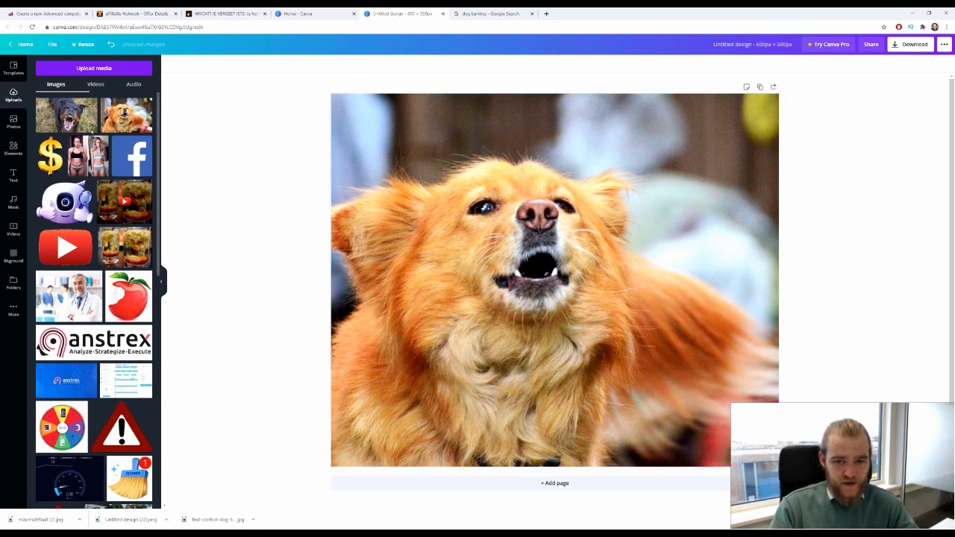
key("Delete")
left_click_drag(66, 114, 567, 399)
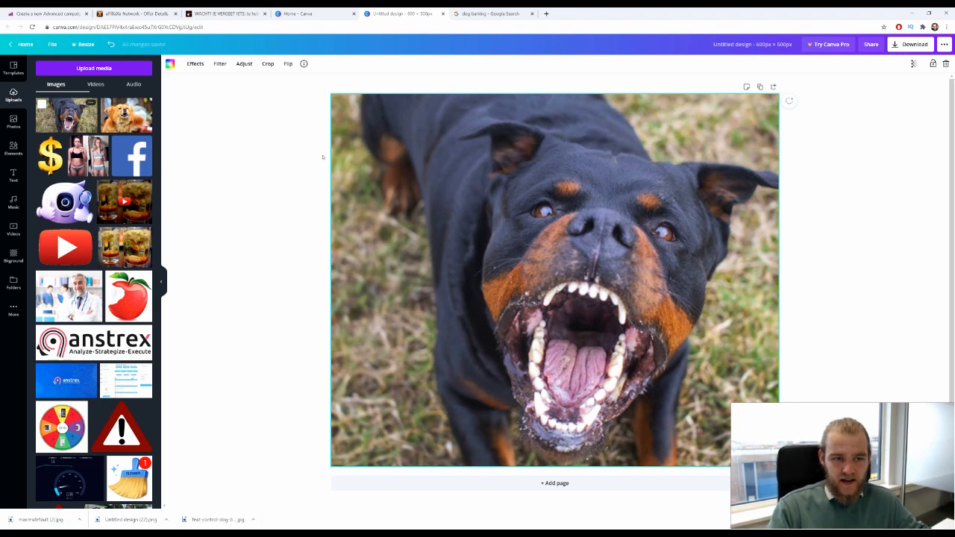
Adjust the Rottweiler photo to contrast 53 and brightness -3, and download the design as a PNG.
left_click(244, 64)
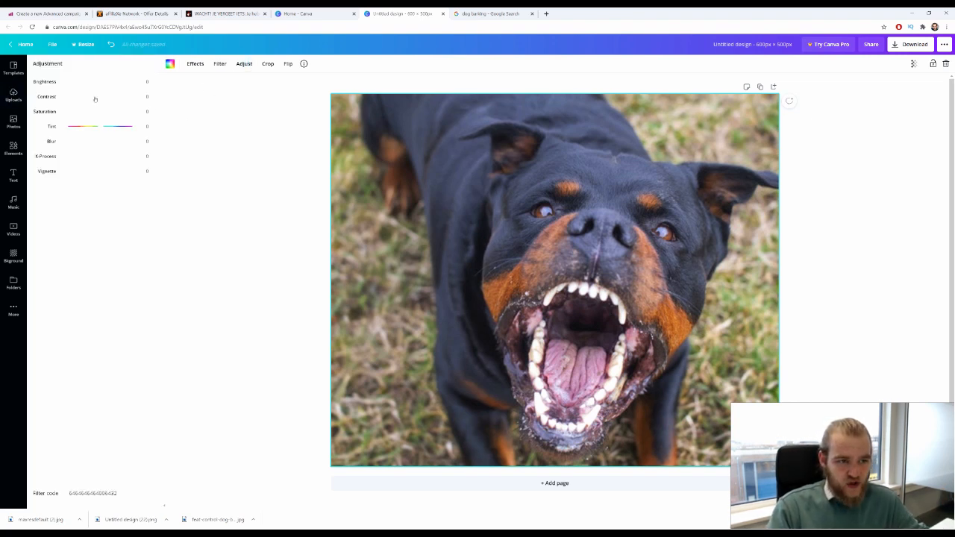
mouse_move(99, 97)
left_mouse_down()
mouse_move(124, 98)
mouse_move(99, 82)
left_mouse_up()
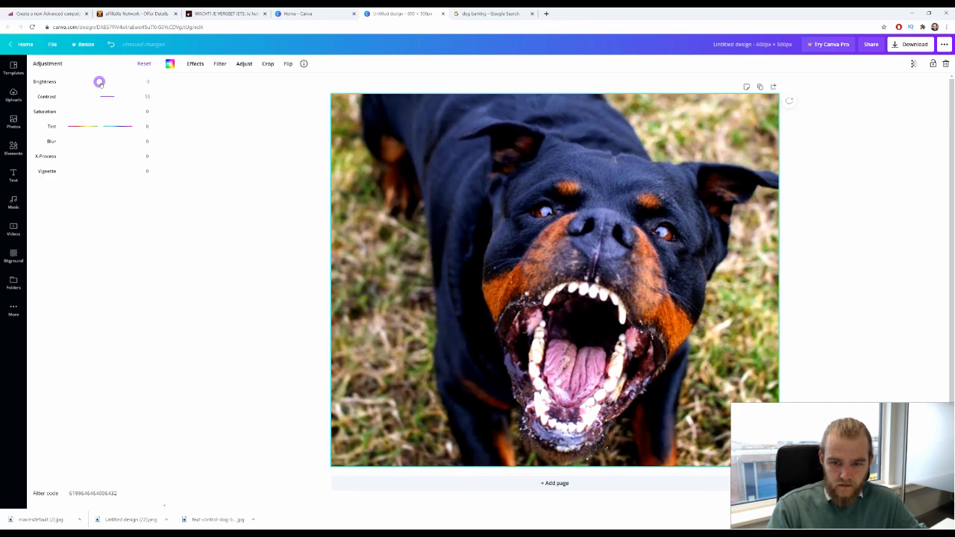
left_click(202, 225)
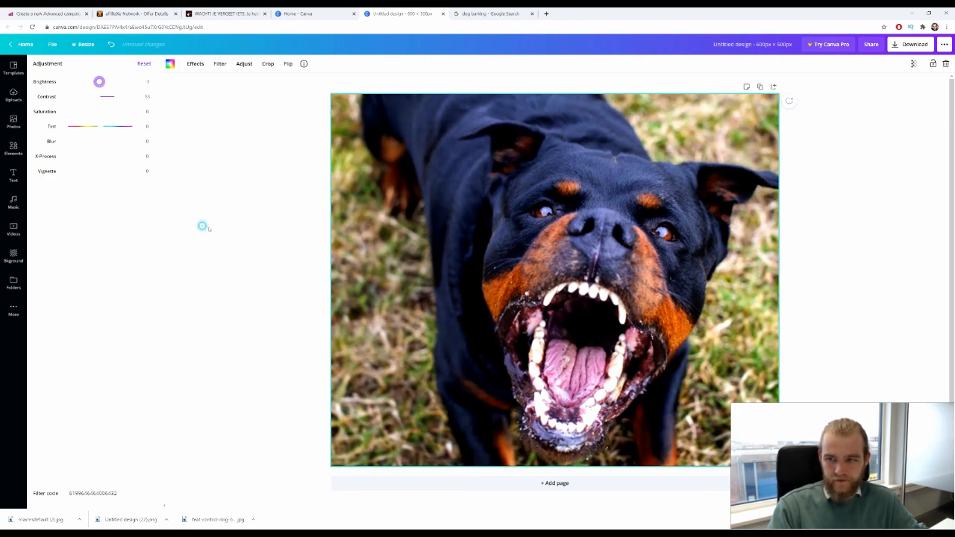
left_click(911, 44)
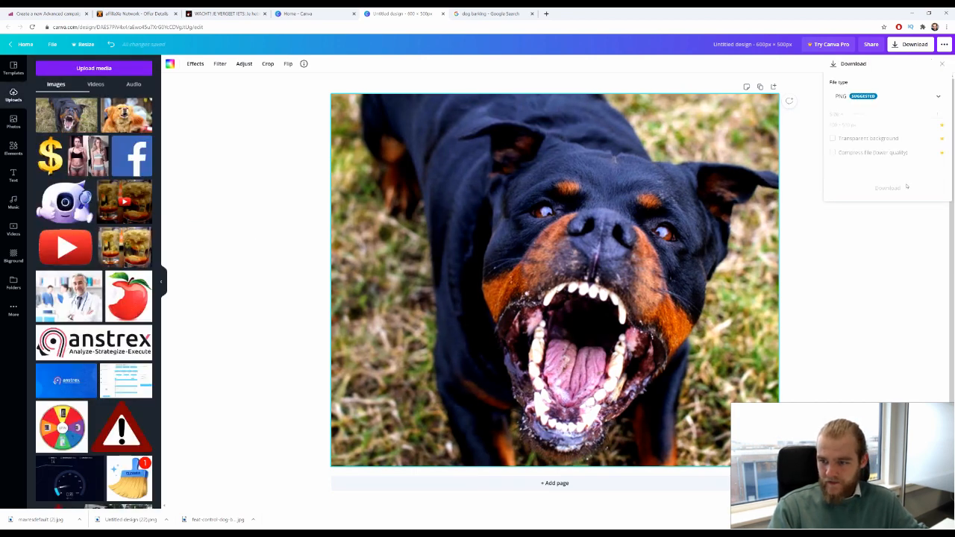
left_click(906, 171)
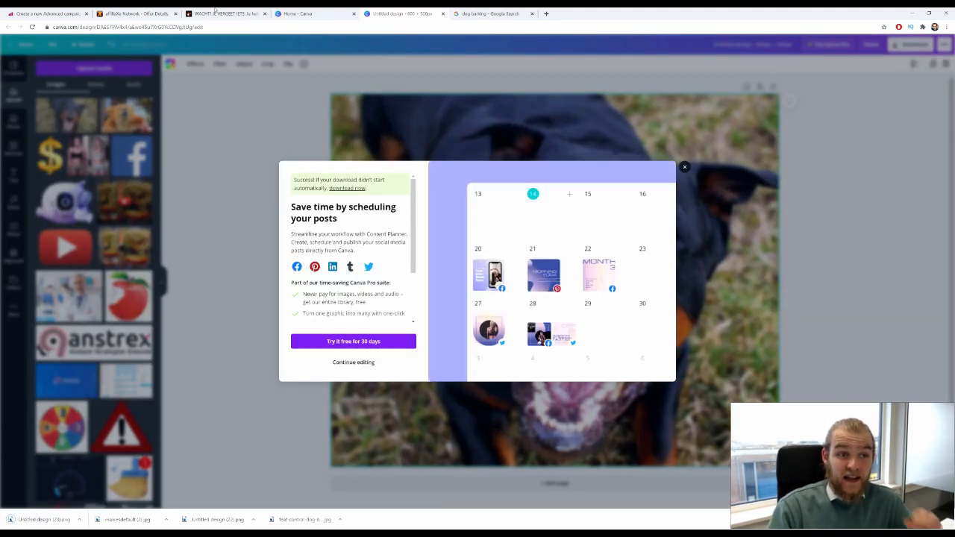
Switch to the Adcash campaign and upload "Untitled design (23).png" as the image of a new native creative.
left_click(149, 10)
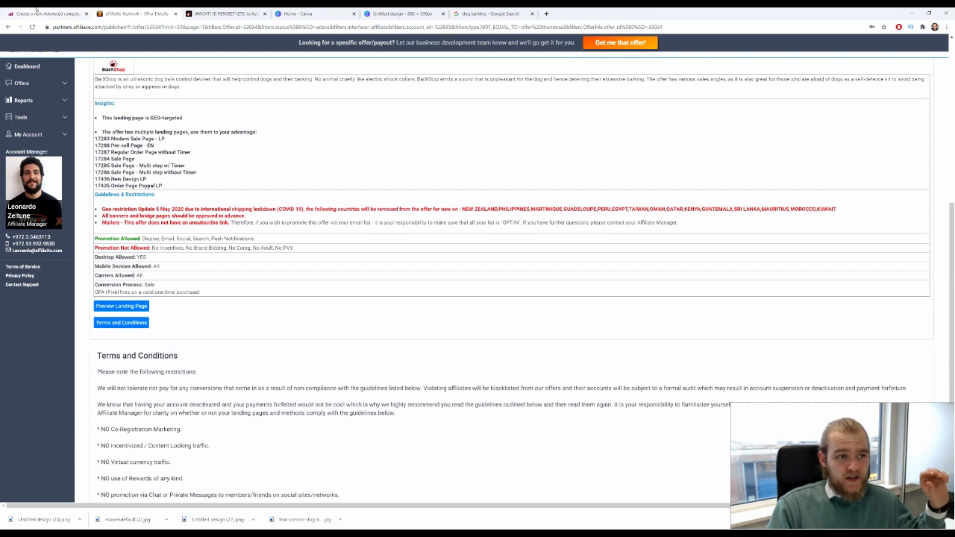
left_click(45, 13)
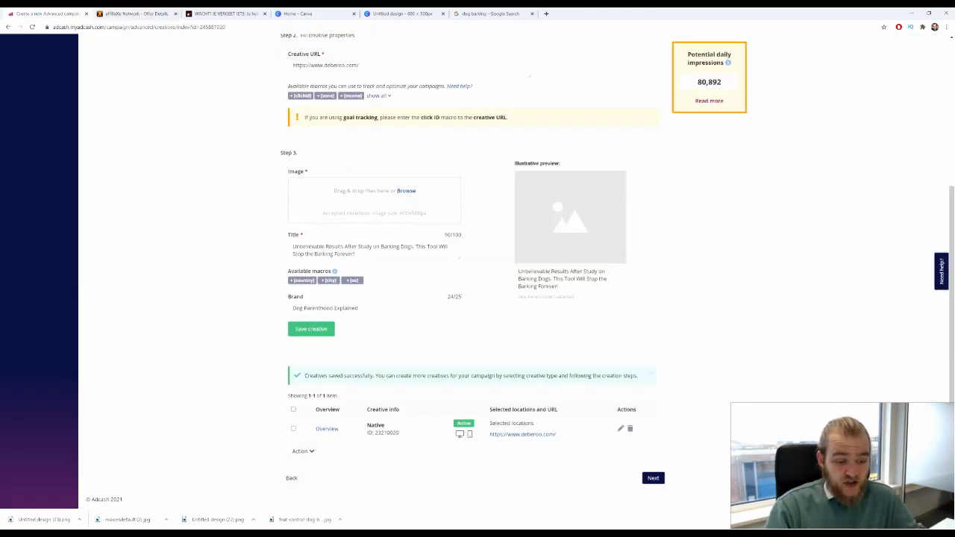
left_click_drag(24, 526, 418, 210)
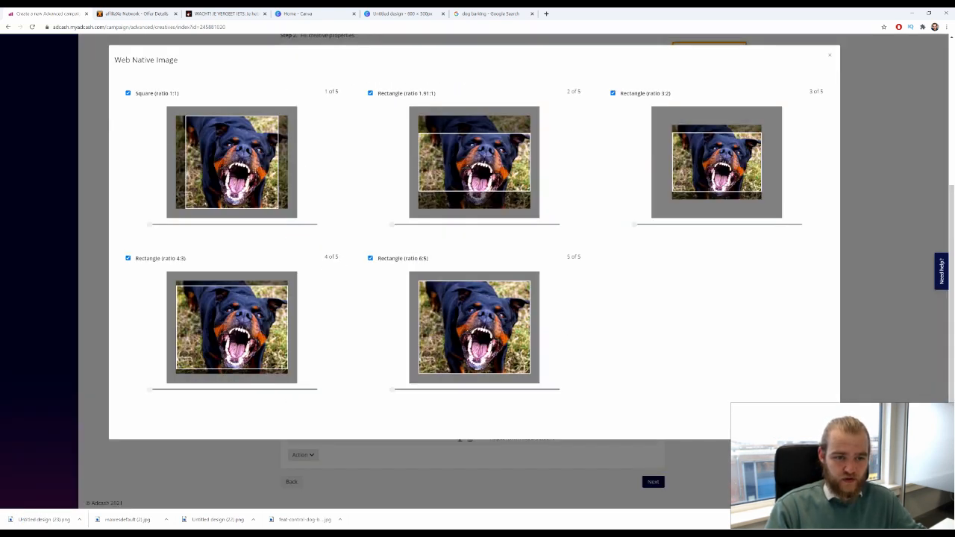
Reposition the dog's face within the 1:1, 1.91:1, 3:2 and 4:3 crops and accept the native image.
left_click_drag(256, 170, 254, 161)
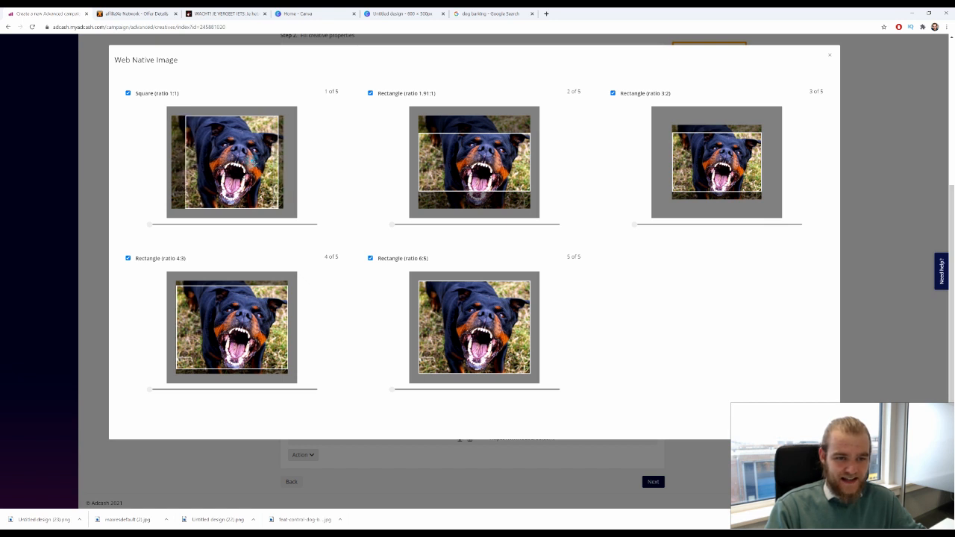
left_click_drag(496, 176, 509, 173)
left_click_drag(710, 177, 710, 172)
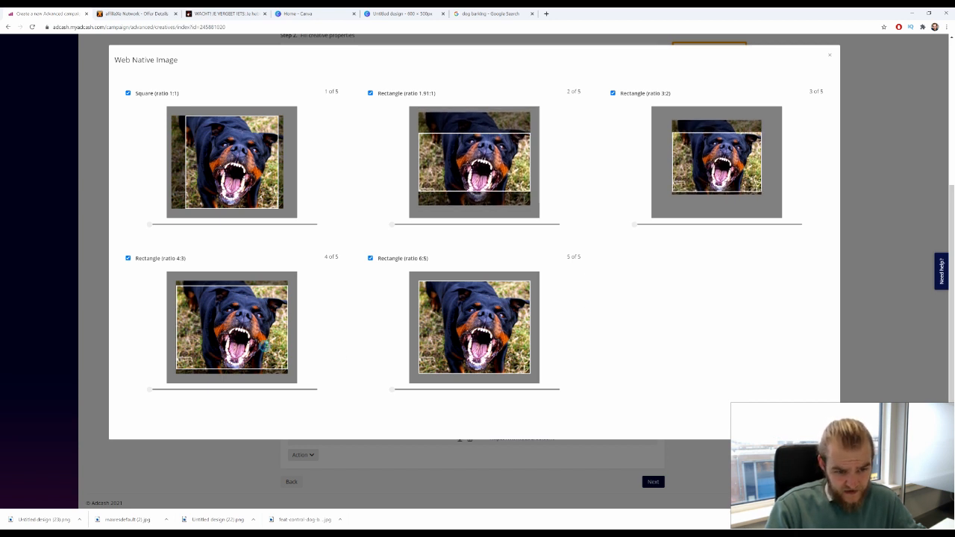
left_click_drag(265, 348, 265, 343)
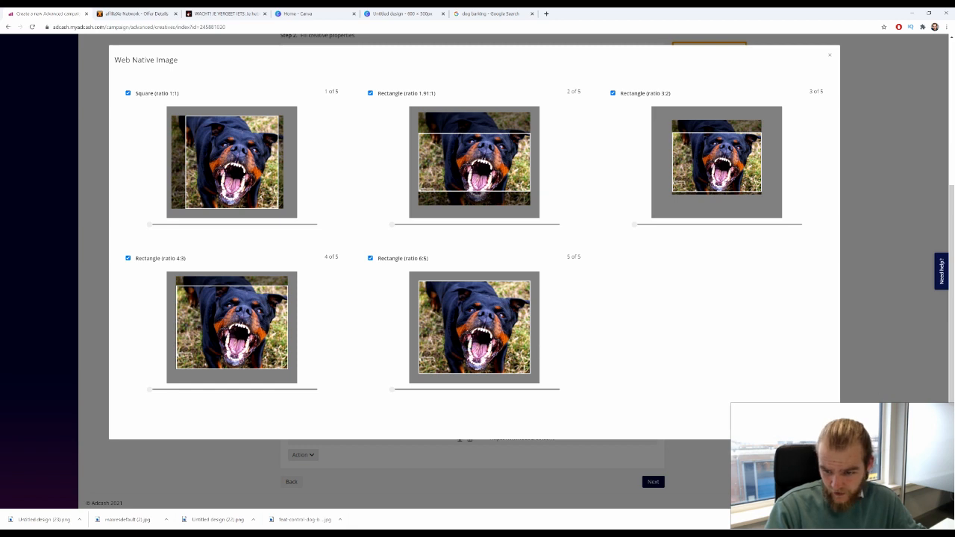
left_click(815, 423)
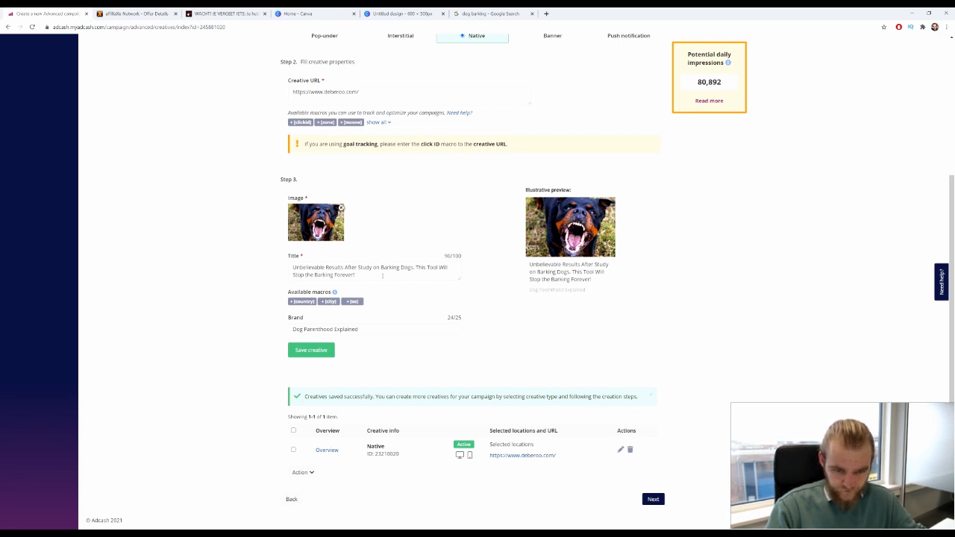
Replace the creative's title with "Afraid of Barking Dogs? This is".
triple_click(378, 268)
type("A")
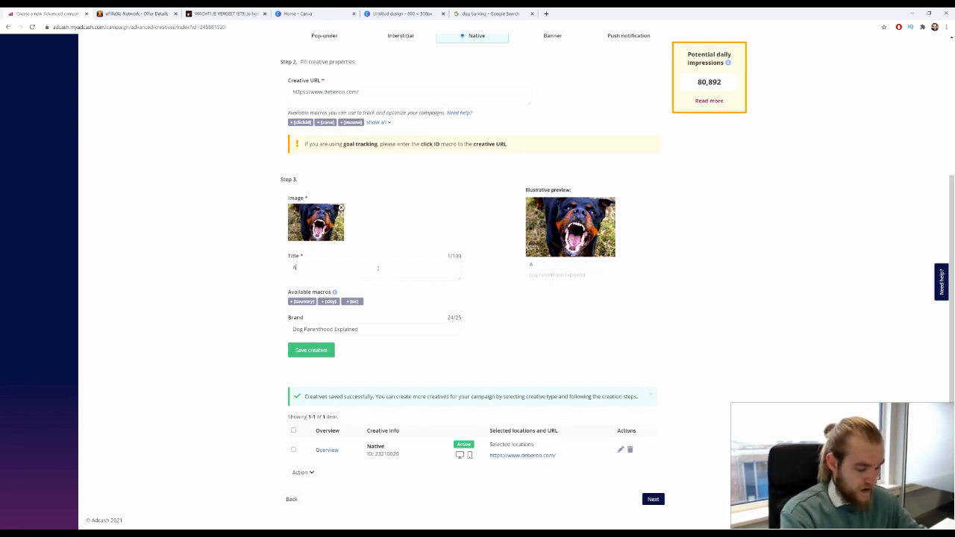
type("ff")
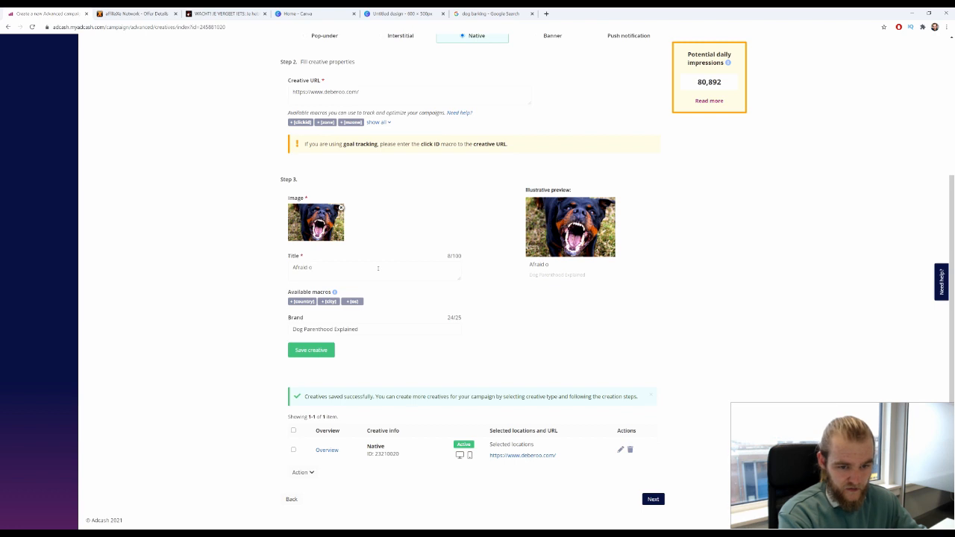
type("aid of Barkign")
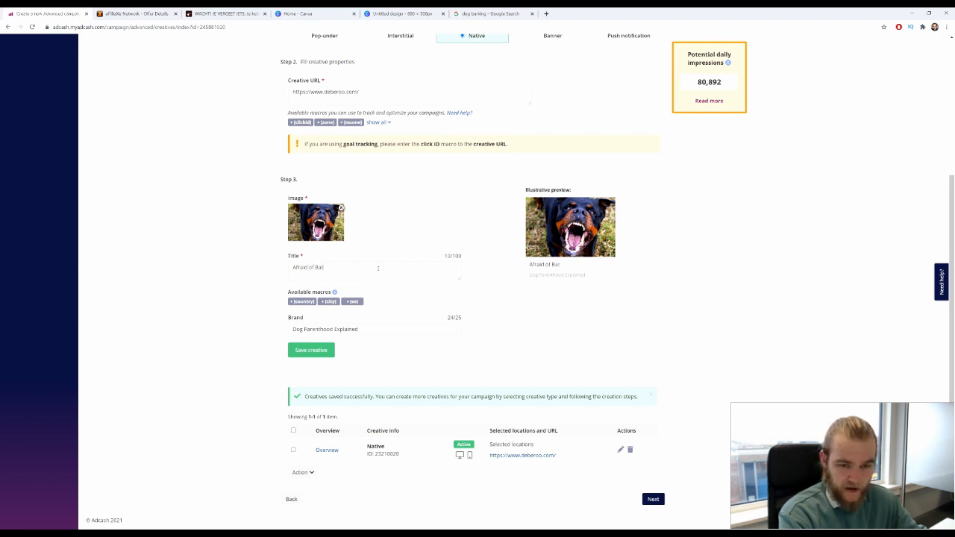
key("BackSpace")
key("BackSpace")
type("n")
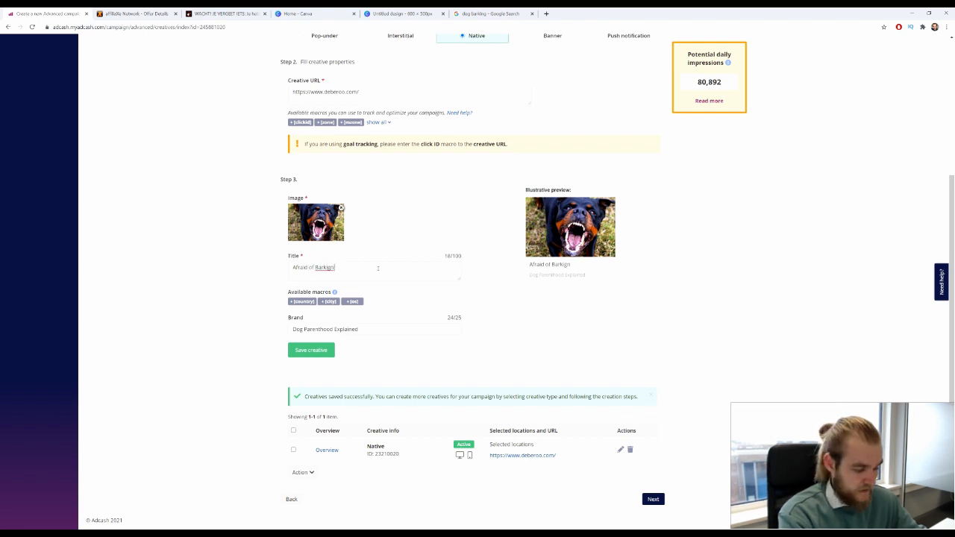
type("g Dog")
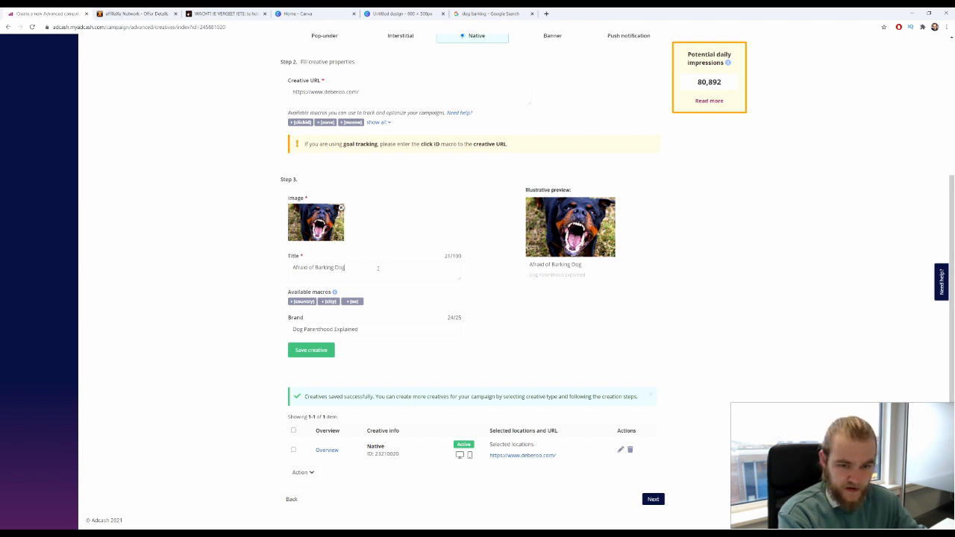
type("s?")
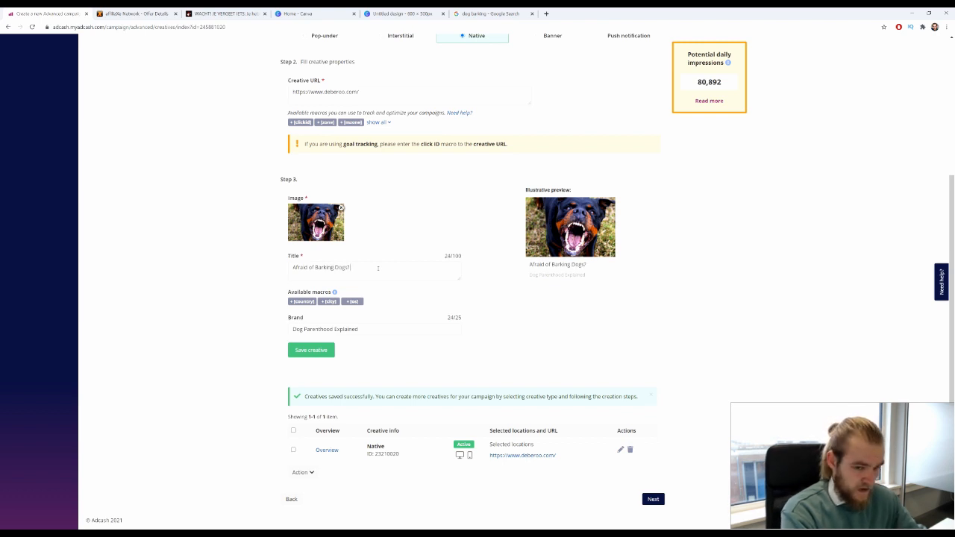
type(" This is ")
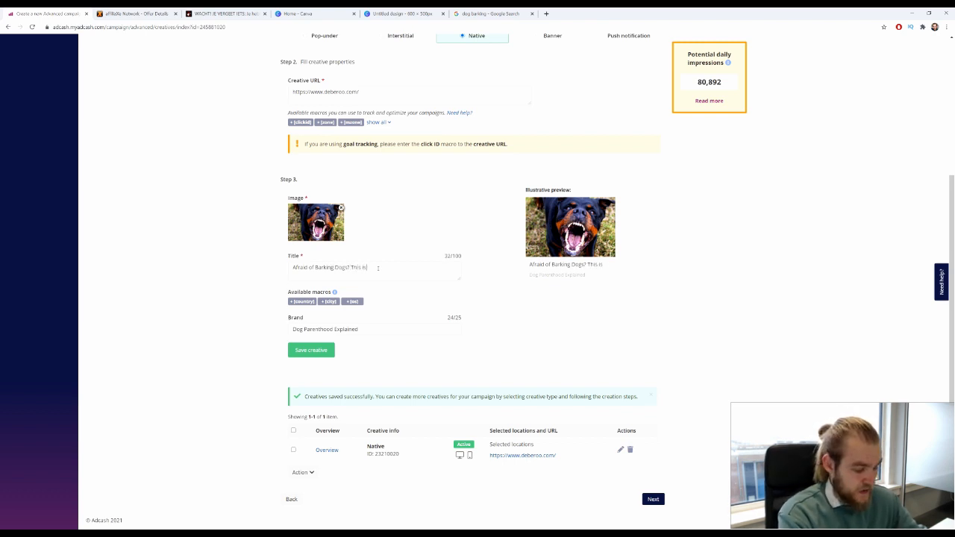
type("going to be ")
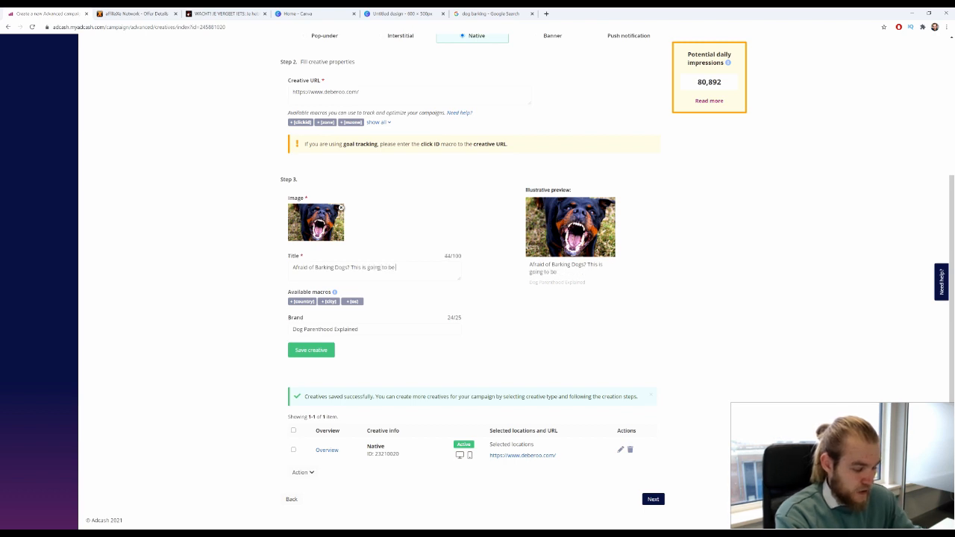
type("your")
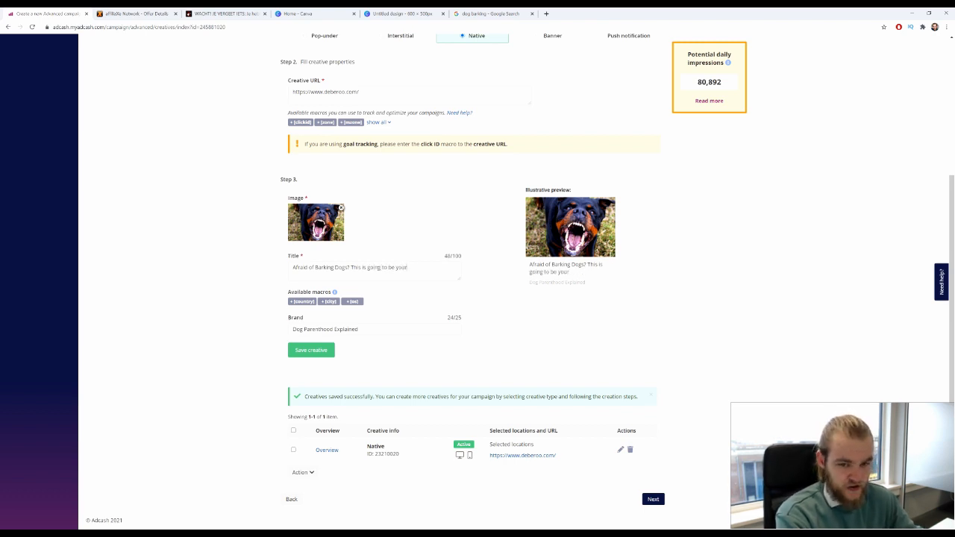
key("BackSpace")
key("BackSpace")
key("BackSpace")
key("BackSpace")
key("BackSpace")
key("BackSpace")
key("BackSpace")
key("BackSpace")
key("BackSpace")
key("BackSpace")
key("BackSpace")
key("BackSpace")
key("BackSpace")
key("BackSpace")
key("BackSpace")
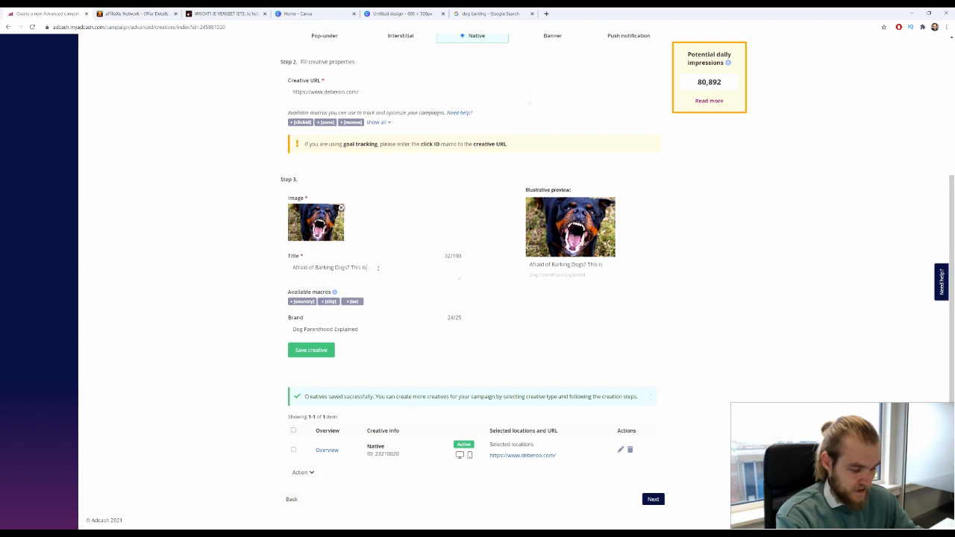
Complete the title so it reads "Afraid of Barking Dogs? This is Going to Be Your Lifesaver!".
type("Going T")
type("o Be ")
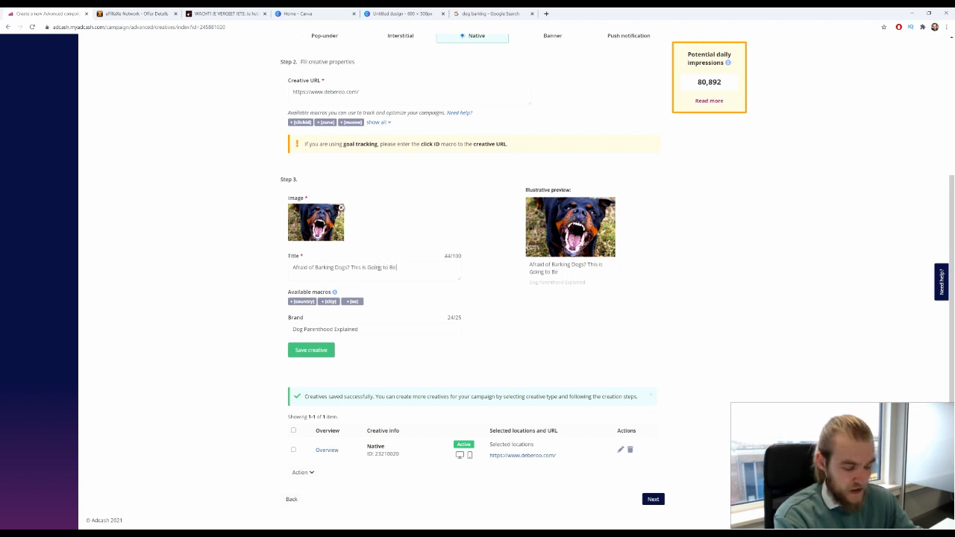
type("Your Lofe")
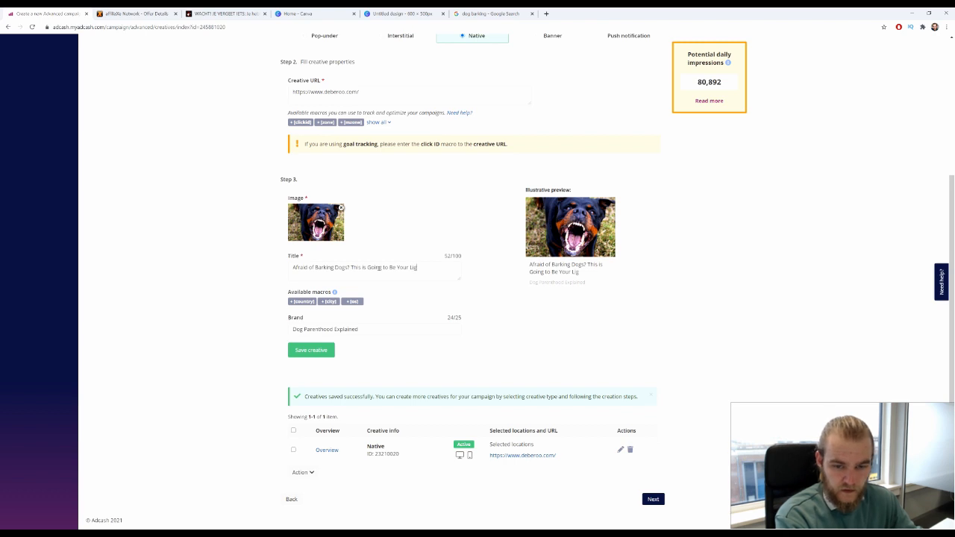
key("BackSpace")
type("f")
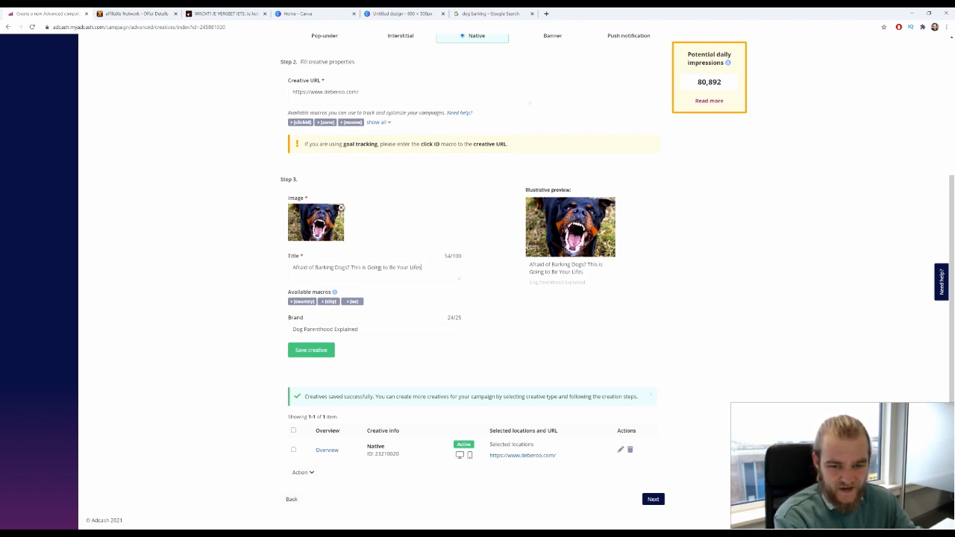
type("esafer")
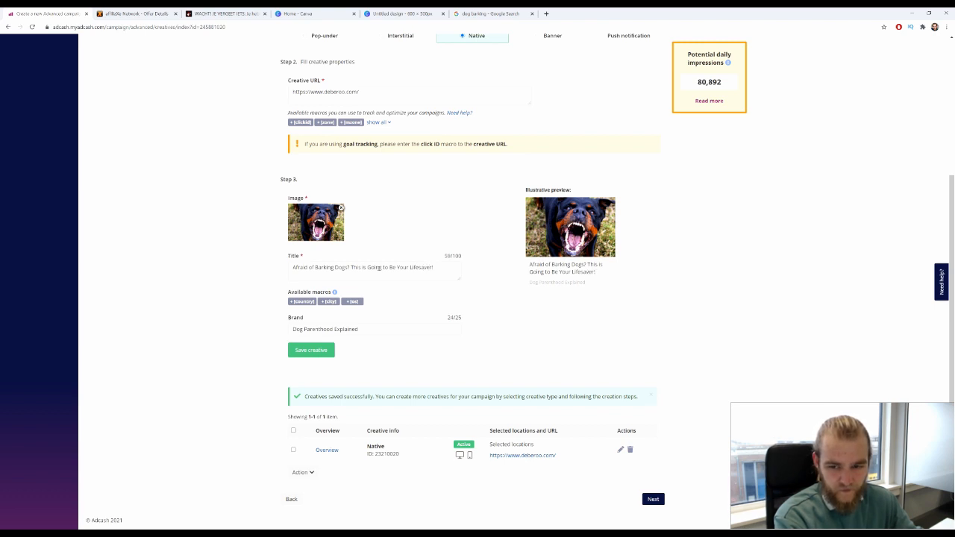
Extend the creative's title with the words "Dogs Will Become Afraid" after "Lifesaver!".
type("! Never")
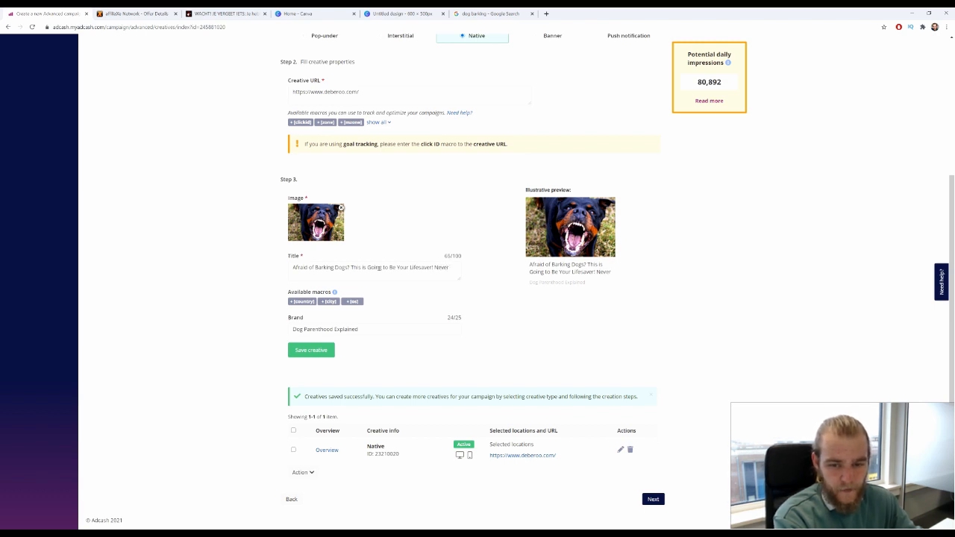
key("BackSpace")
key("BackSpace")
key("BackSpace")
key("BackSpace")
key("BackSpace")
type("DOgs")
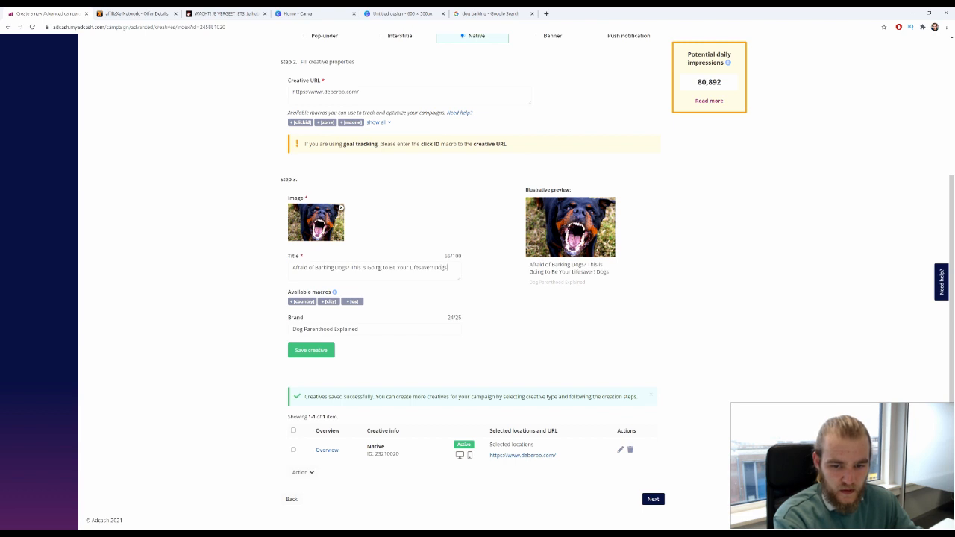
type(" Will")
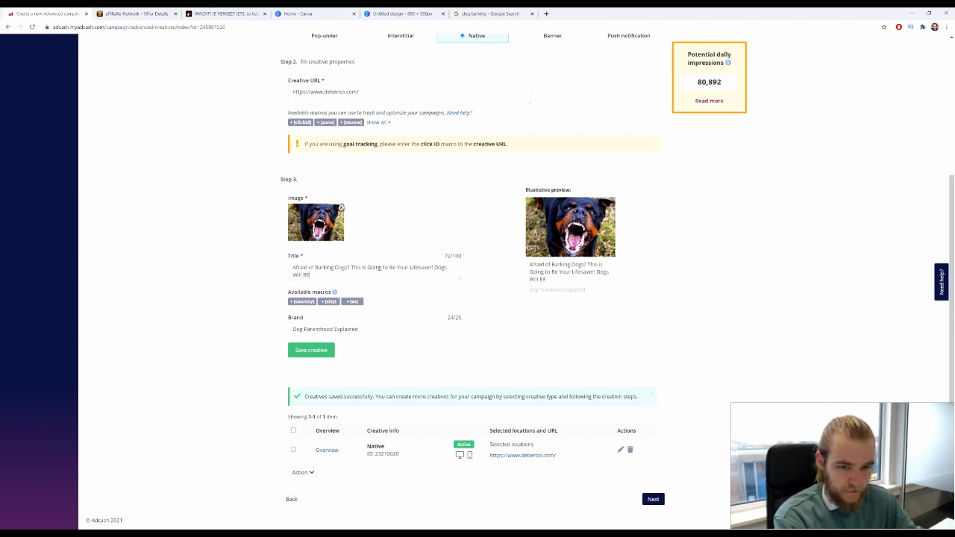
type(" Becom")
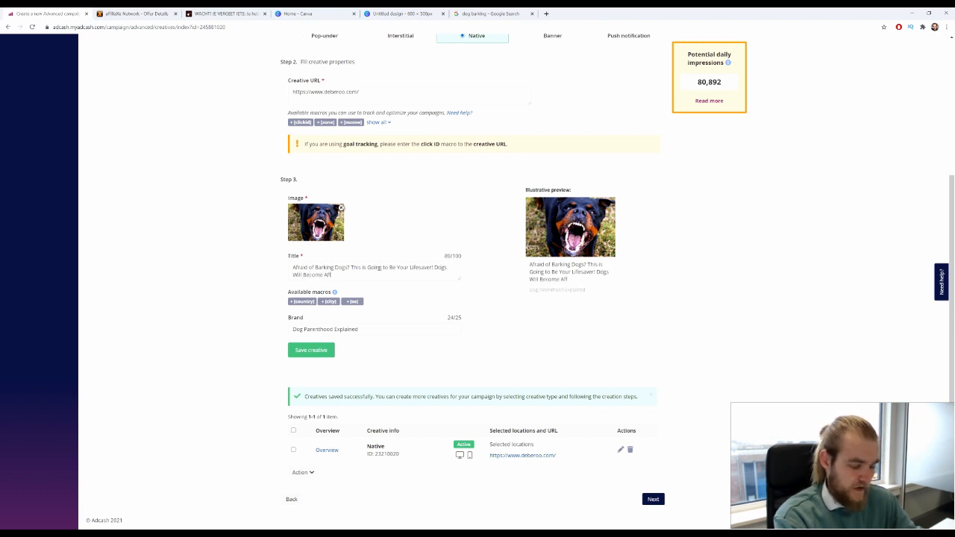
type("e Afrai")
type("d")
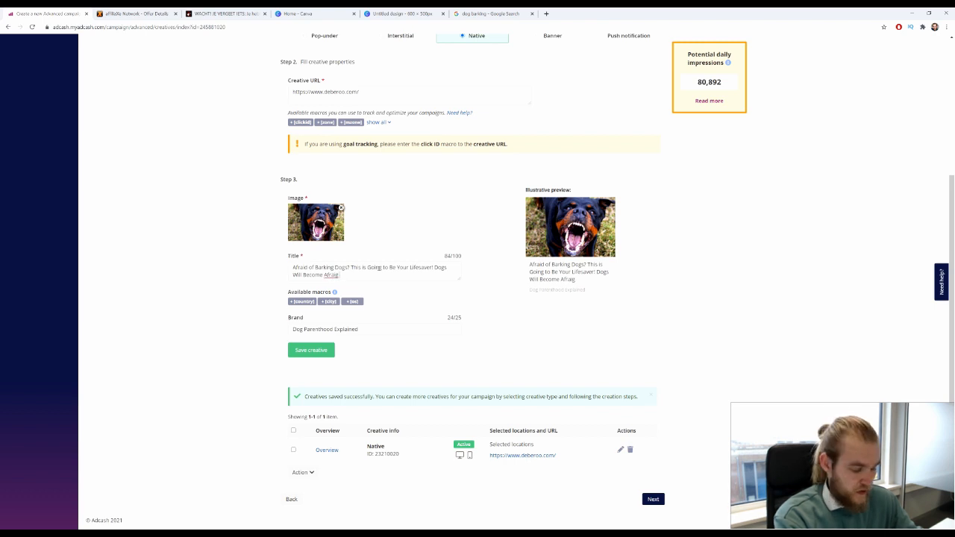
Finish the title as "Afraid of Barking Dogs? This is Going to Be Your Lifesaver. Dogs Will Become Afraid of You Instead!" and save the native creative.
type(" o")
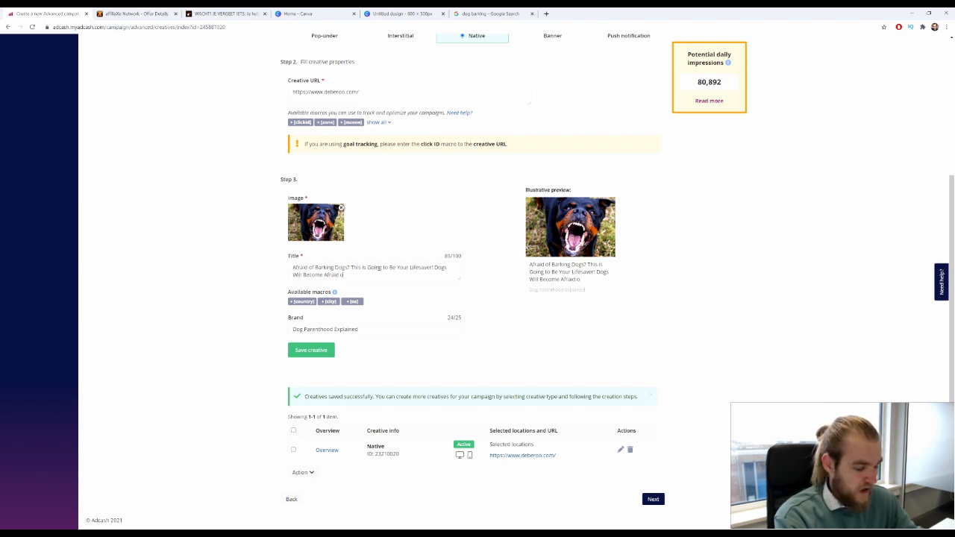
type("f YOu")
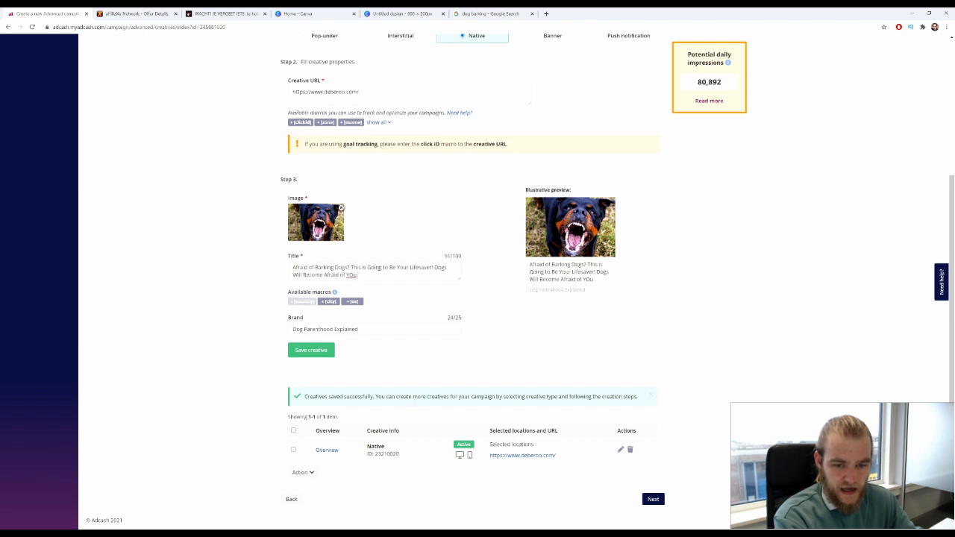
key("BackSpace")
key("BackSpace")
type("You")
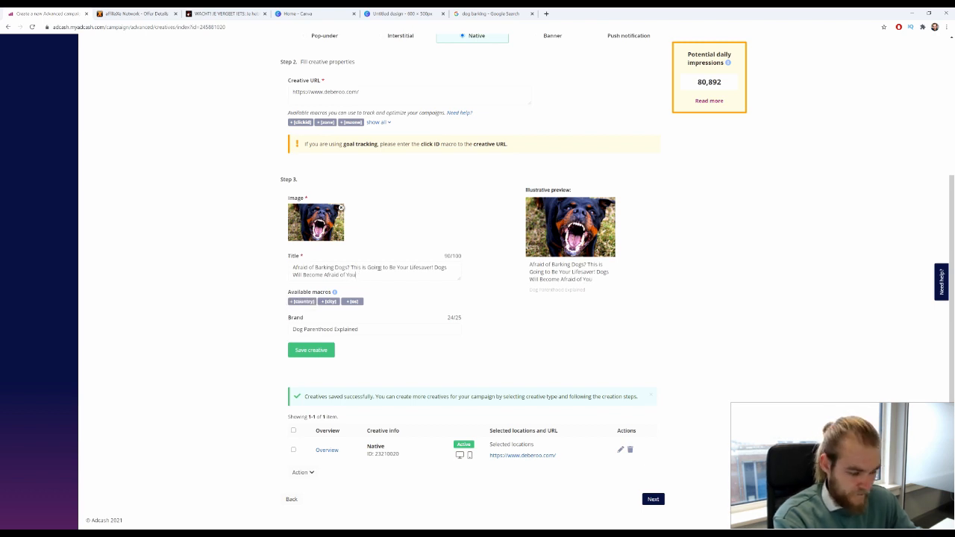
type(" Instead")
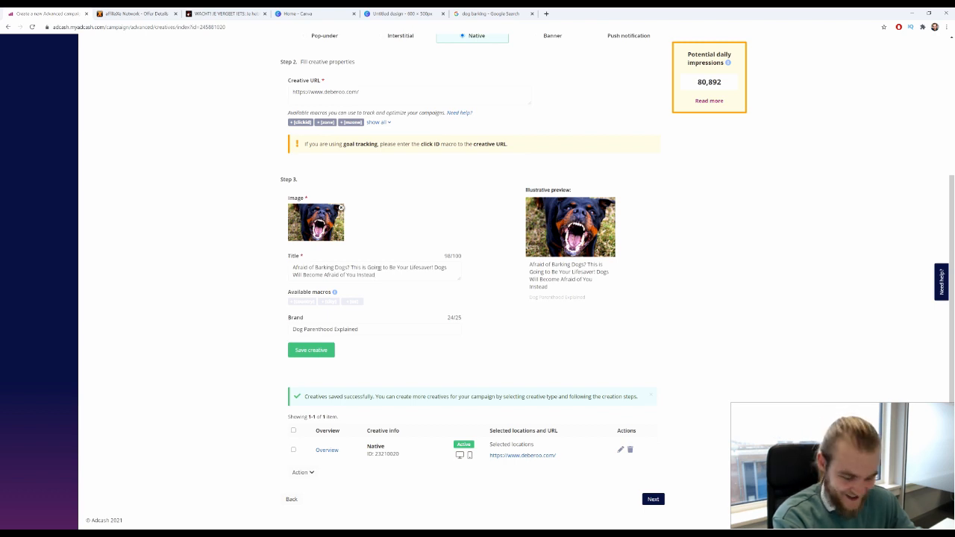
type("!")
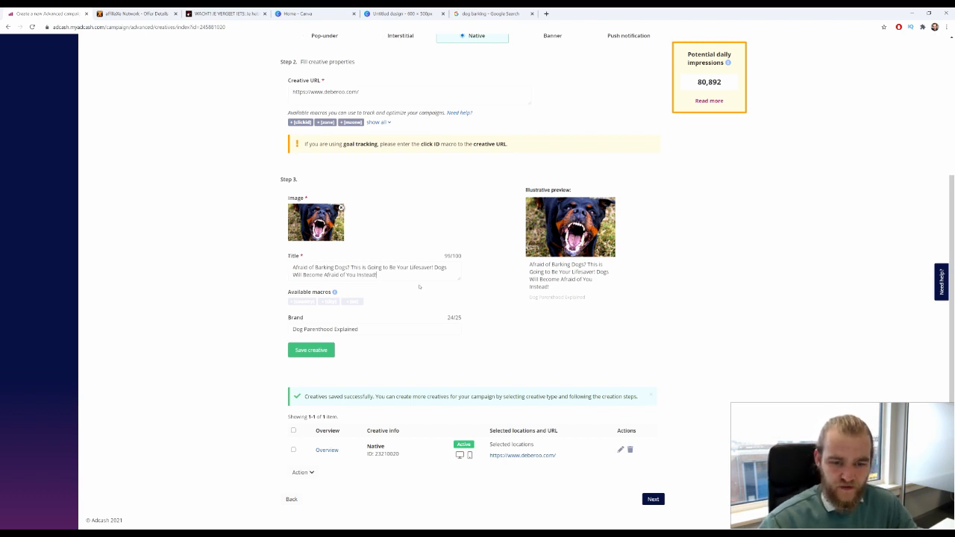
left_click(434, 267)
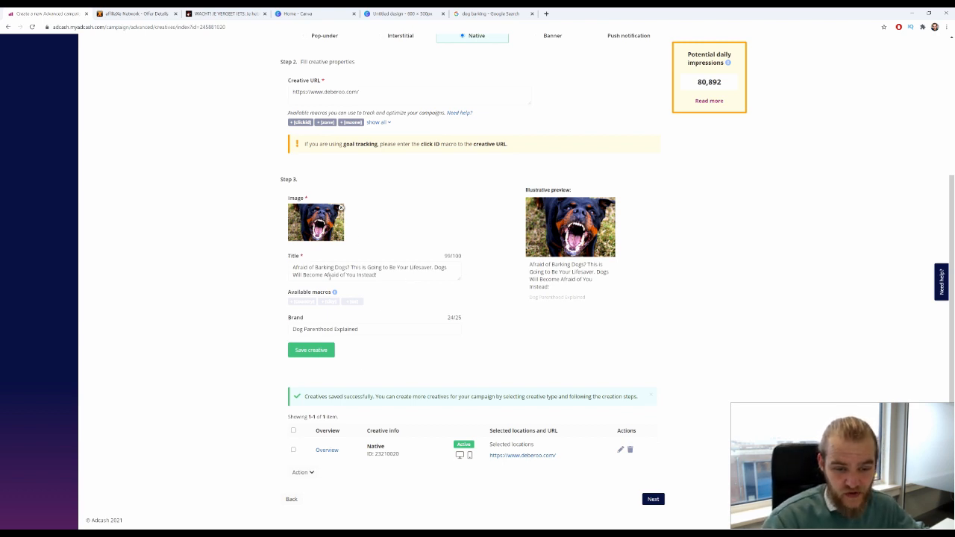
left_click(331, 352)
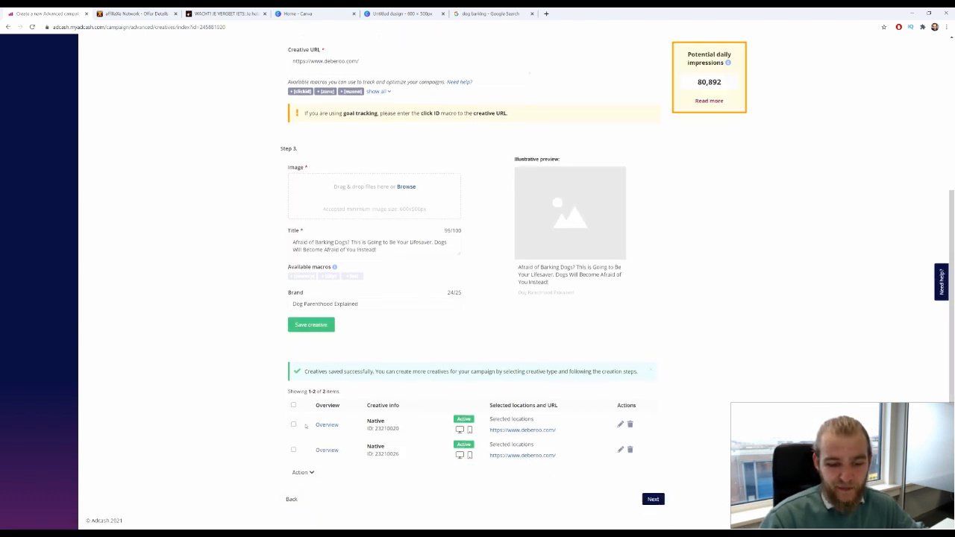
Select the first saved native creative and preview both saved creatives in all their aspect ratios.
left_click(293, 424)
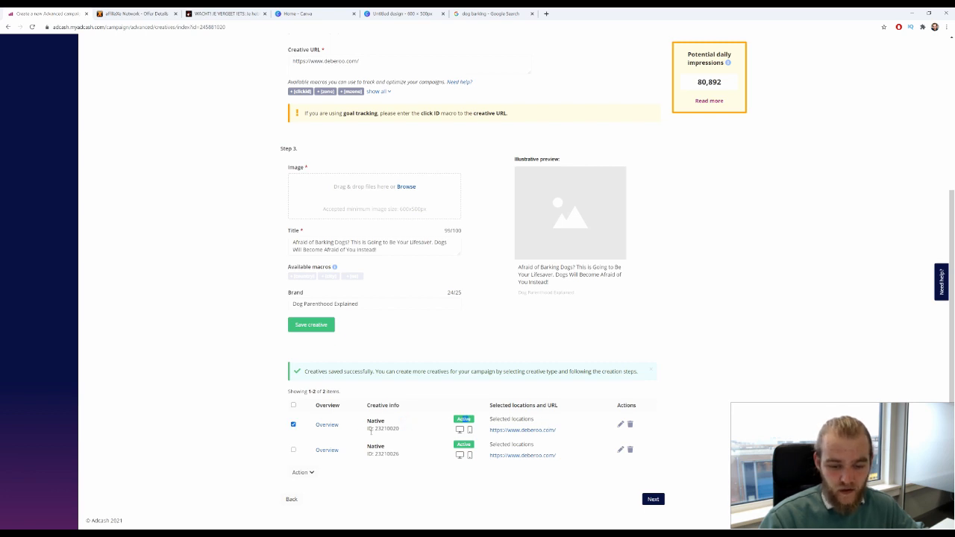
left_click(326, 425)
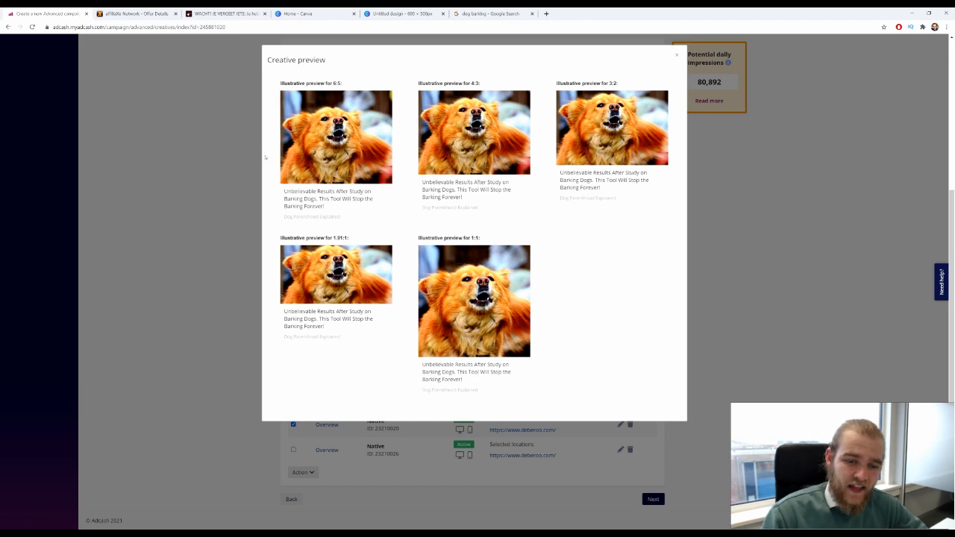
left_click(226, 209)
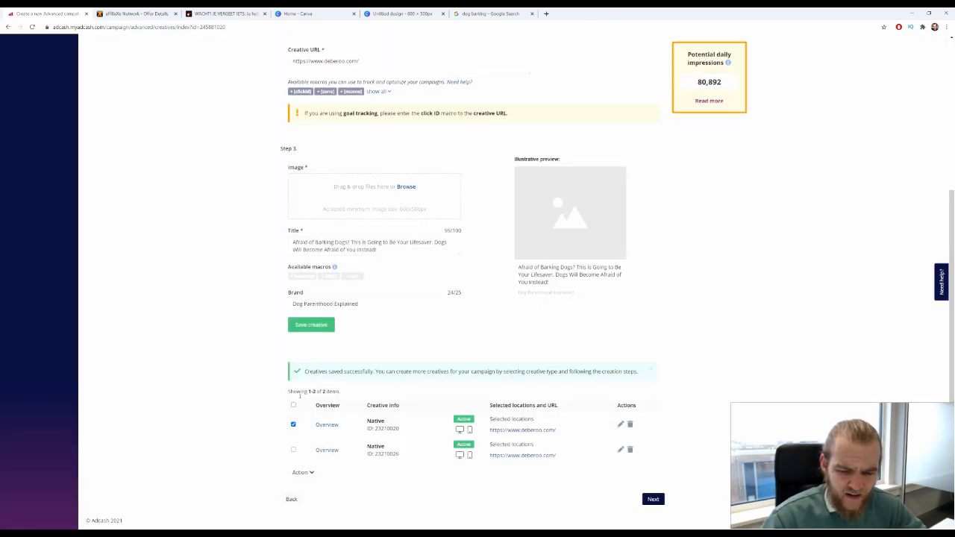
left_click(332, 450)
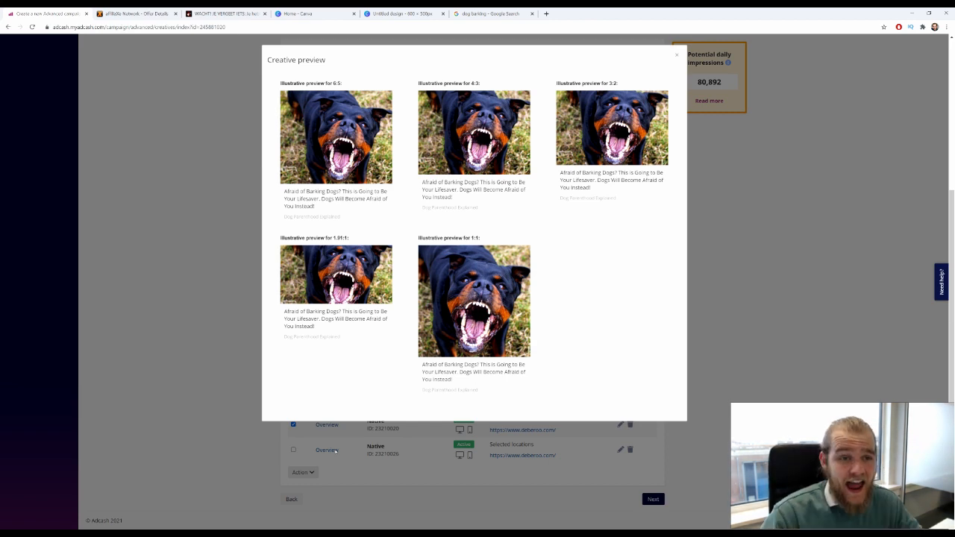
Switch to the BarXStop offer page and examine its package offers, payment method and order form.
left_click(224, 13)
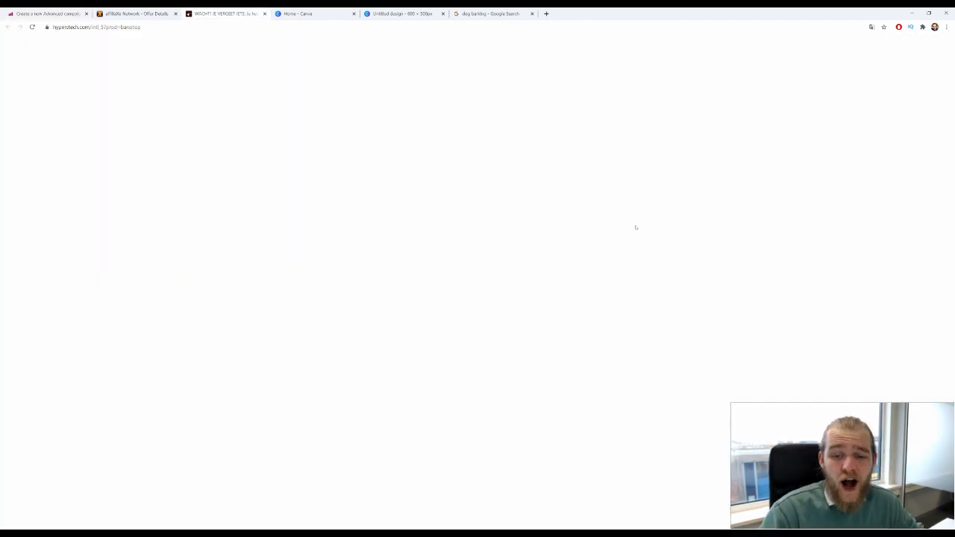
scroll(369, 247, "down", 1)
scroll(733, 269, "down", 3)
scroll(736, 262, "up", 3)
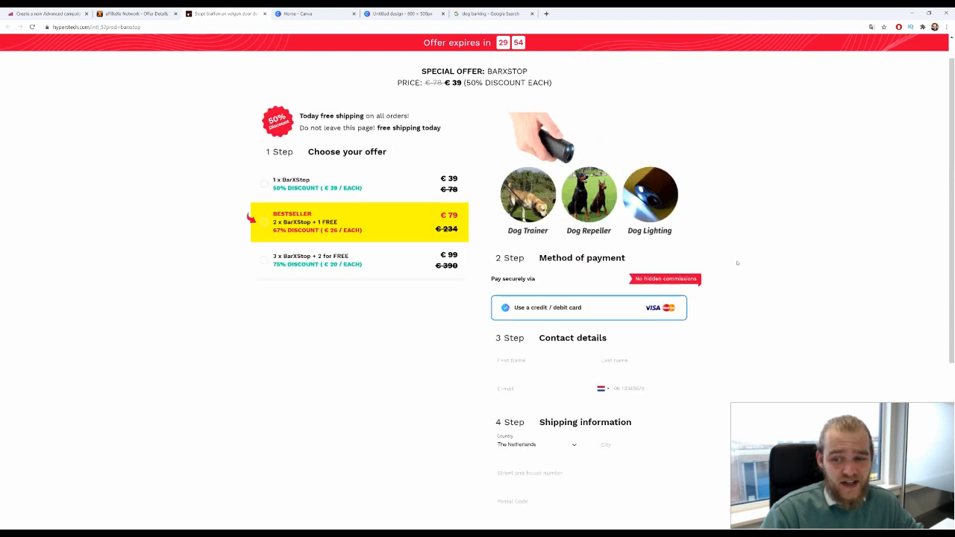
scroll(735, 262, "up", 1)
scroll(743, 261, "down", 4)
scroll(738, 265, "up", 4)
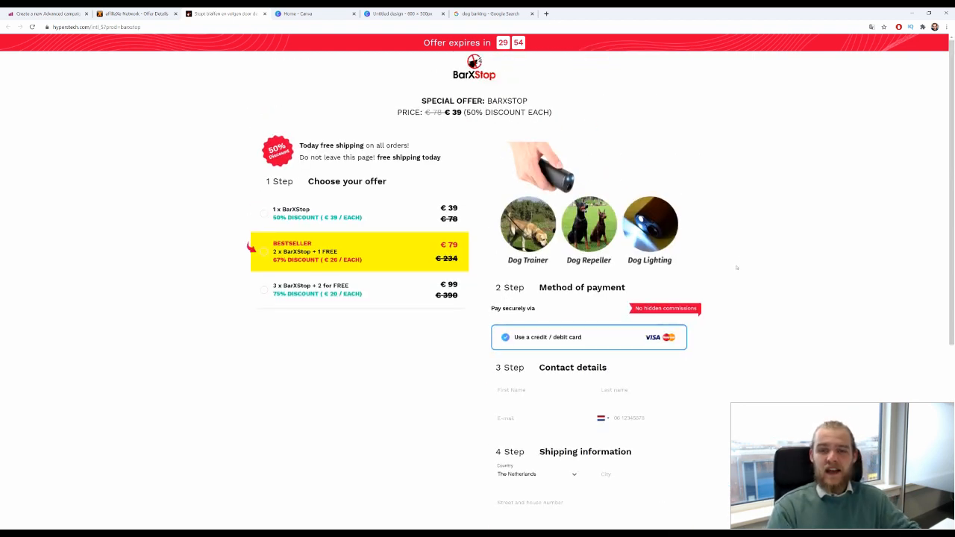